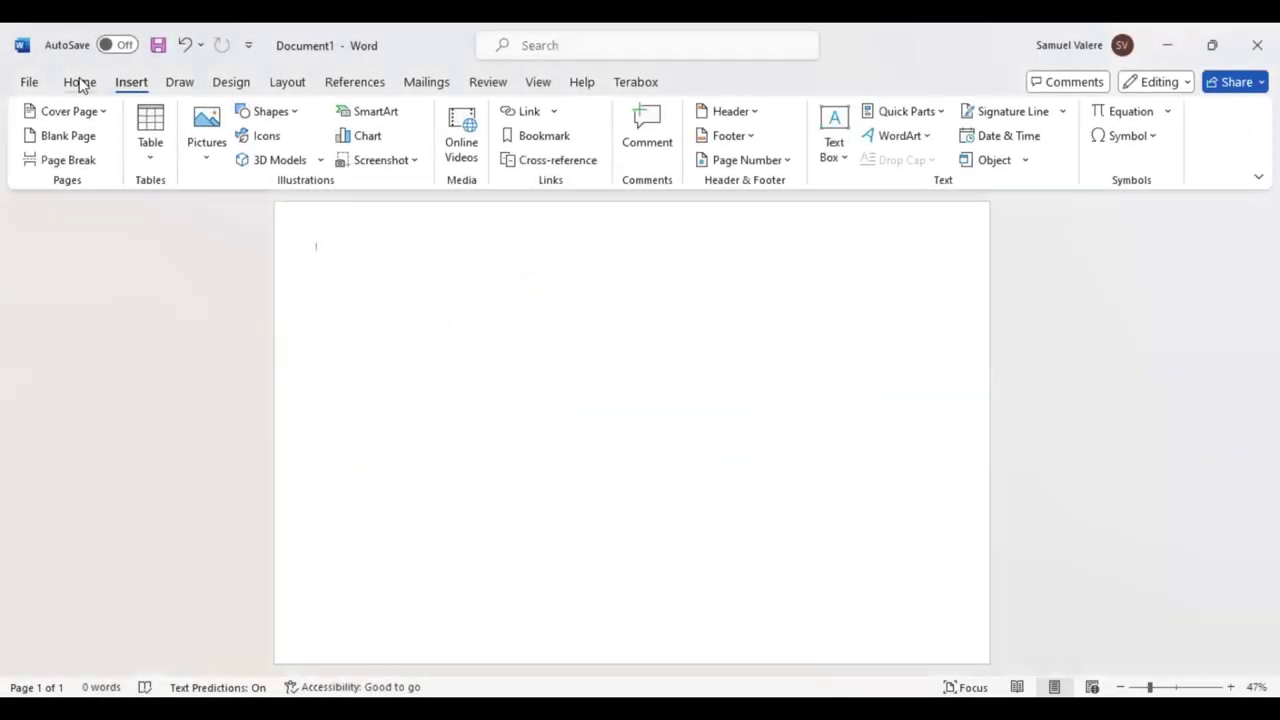
Draw a tall 4.71" by 2.11" rectangle against the lower-left margin, with no outline
{"action": "left_click", "coordinate": [293, 113]}
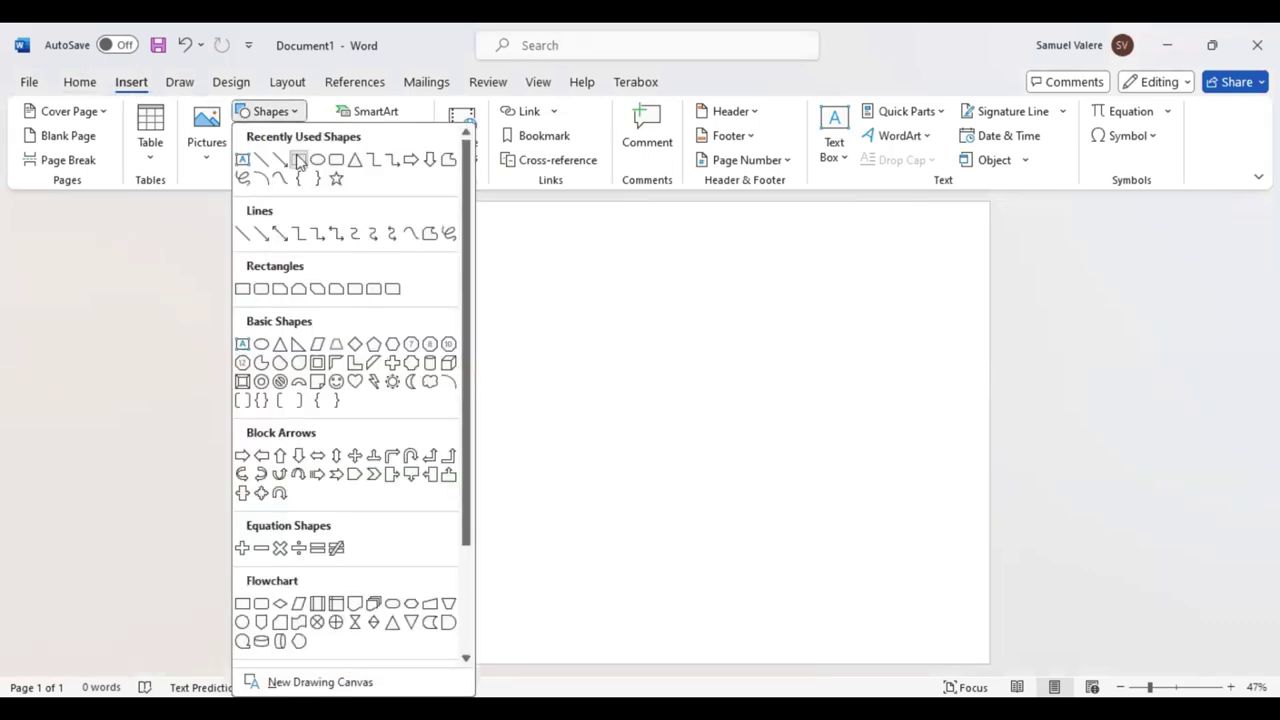
{"action": "left_click", "coordinate": [298, 162]}
{"action": "left_click_drag", "start_coordinate": [333, 465], "coordinate": [421, 663]}
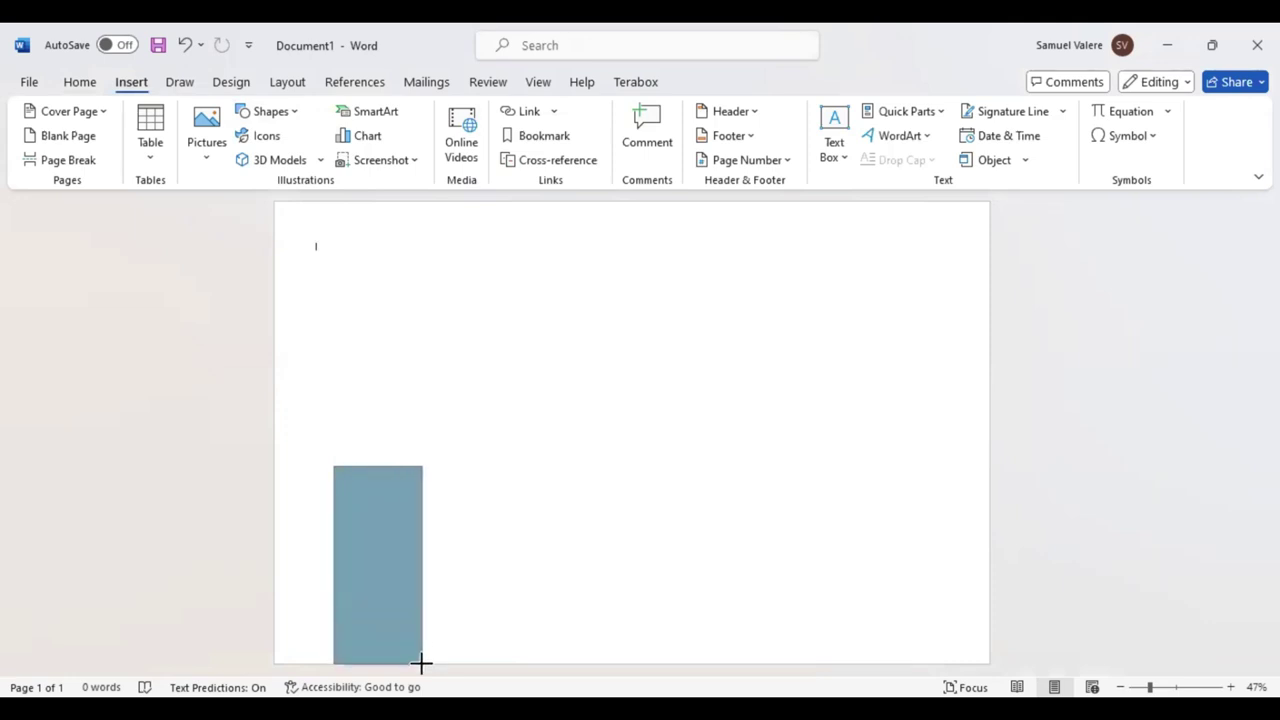
{"action": "mouse_move", "coordinate": [371, 571]}
{"action": "left_mouse_down"}
{"action": "mouse_move", "coordinate": [357, 576]}
{"action": "mouse_move", "coordinate": [361, 563]}
{"action": "left_mouse_up"}
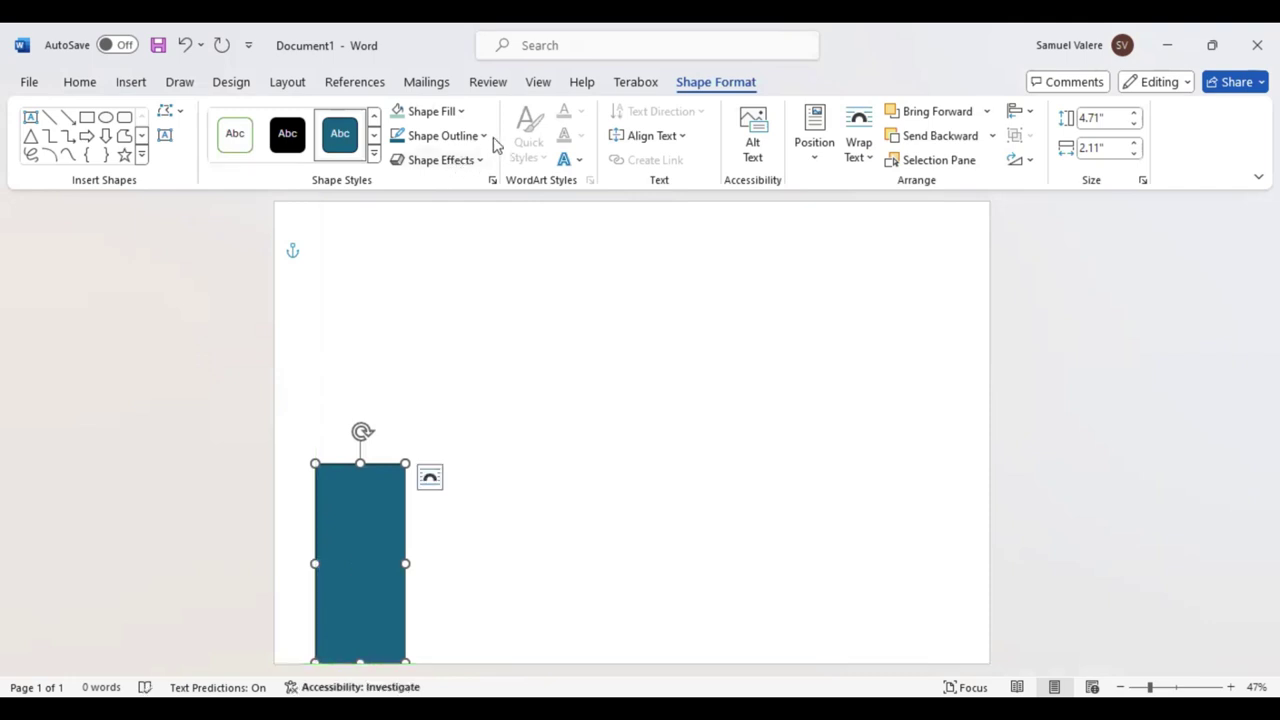
{"action": "left_click", "coordinate": [486, 136]}
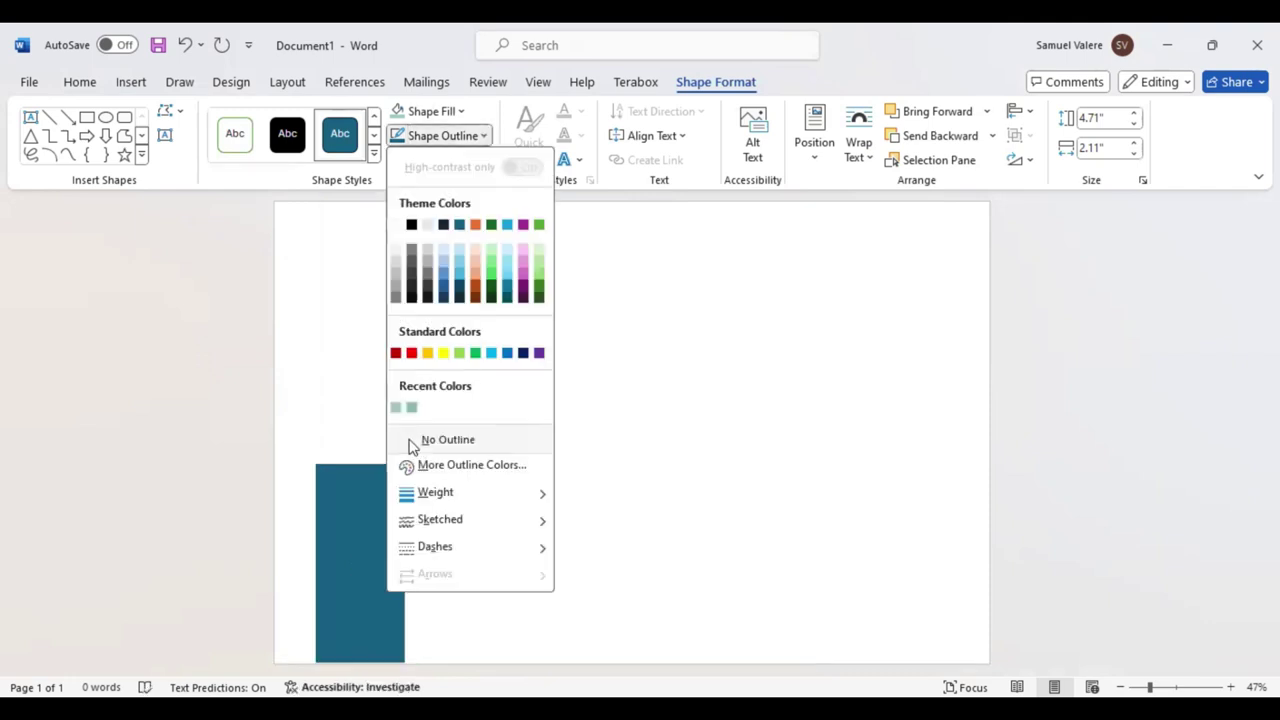
{"action": "left_click", "coordinate": [361, 538]}
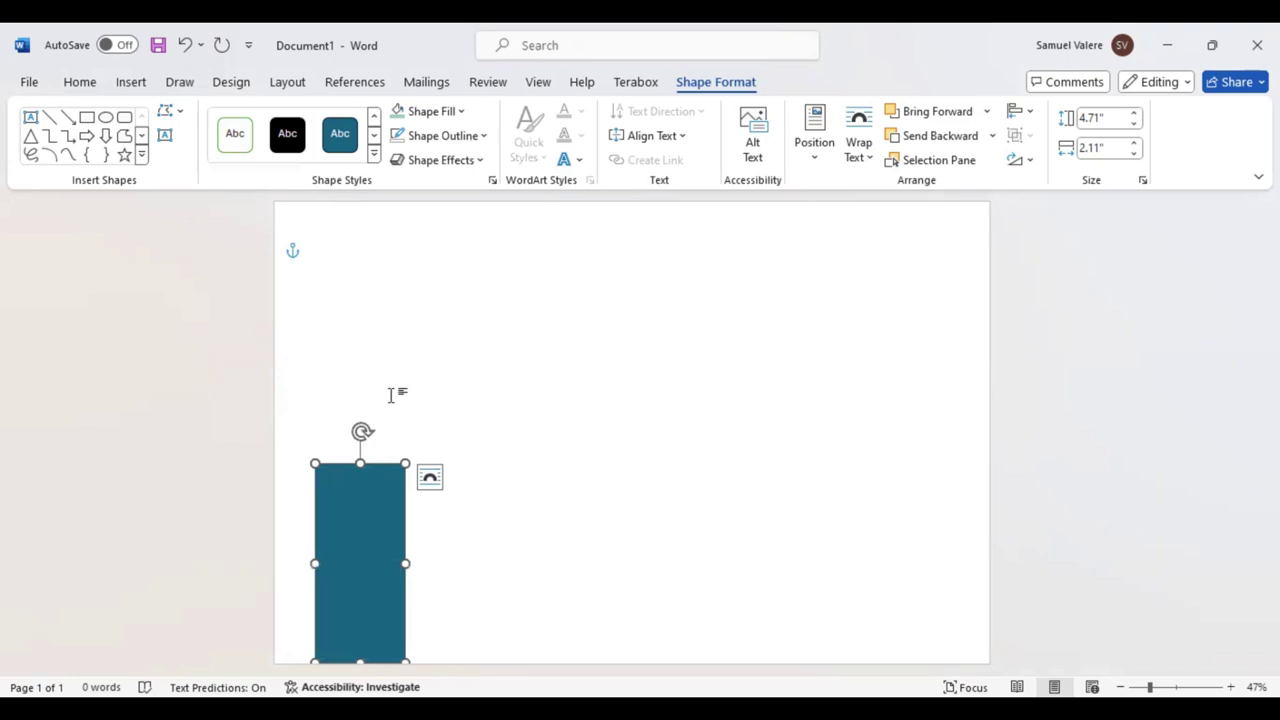
Use Edit Points to drag the top-right vertex down, slanting the top edge, then shift the shape up
{"action": "right_click", "coordinate": [372, 509]}
{"action": "left_click", "coordinate": [430, 380]}
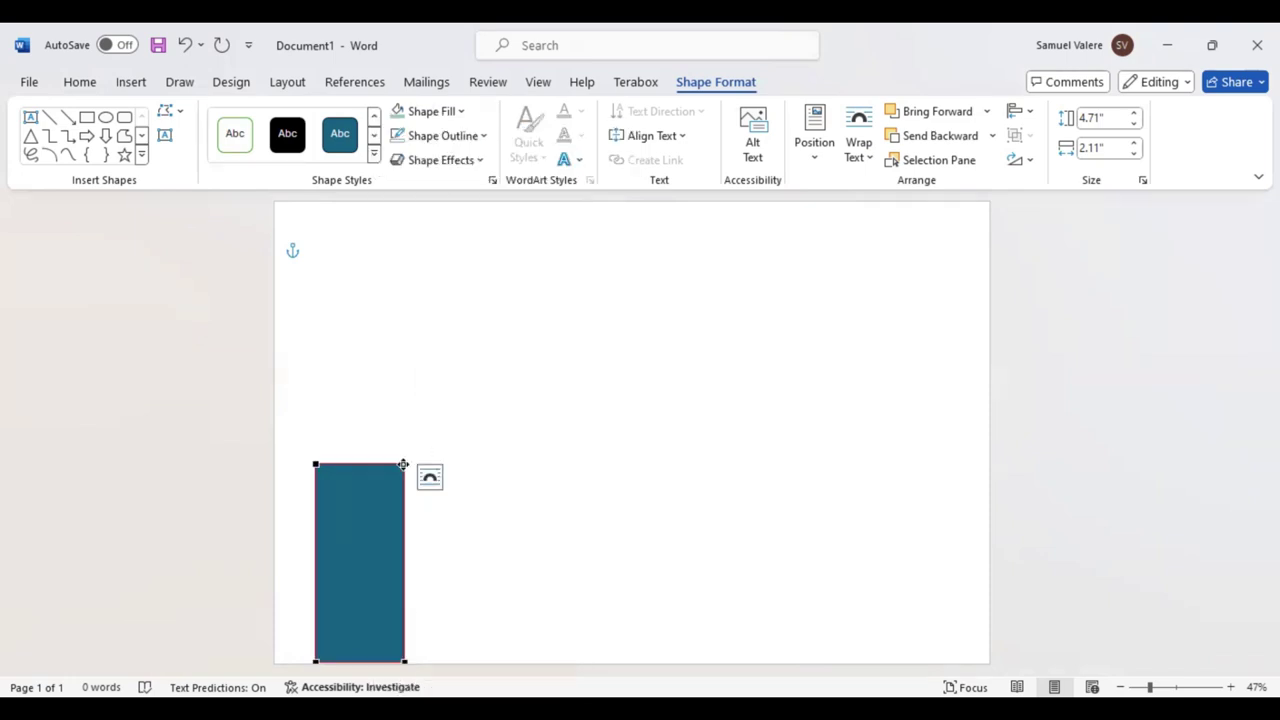
{"action": "left_click_drag", "start_coordinate": [405, 465], "coordinate": [405, 507]}
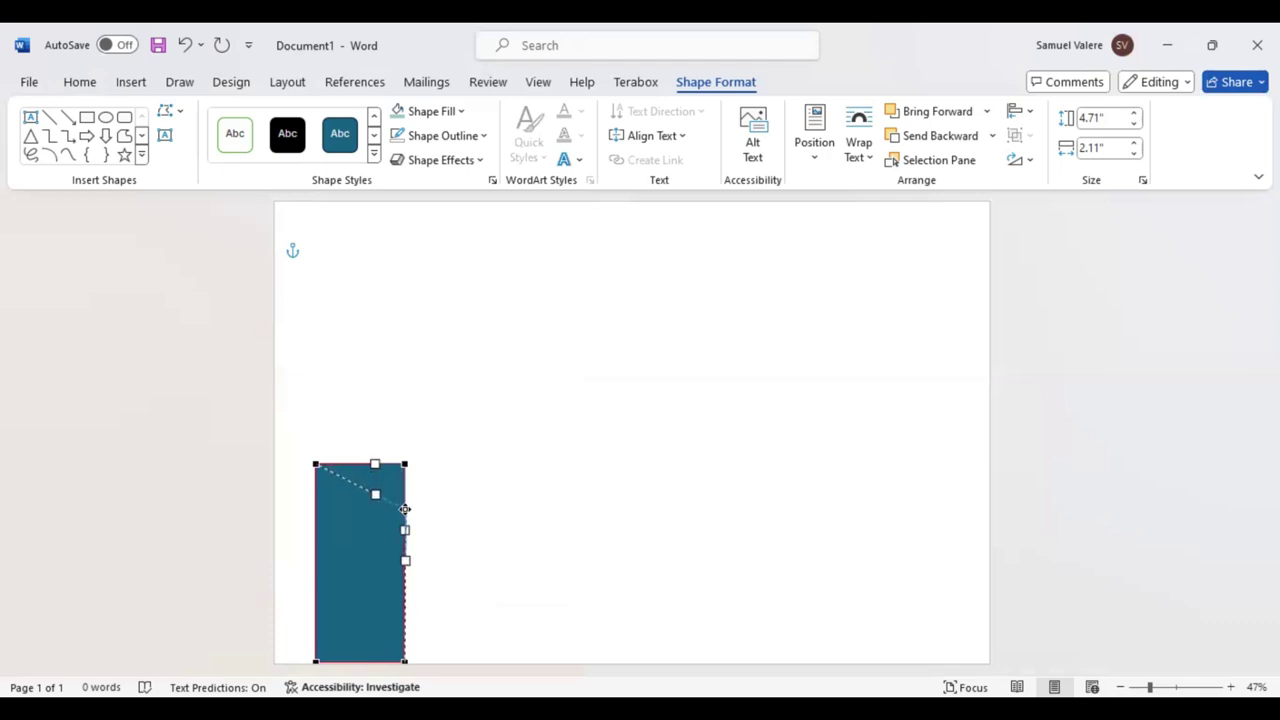
{"action": "left_click", "coordinate": [526, 432]}
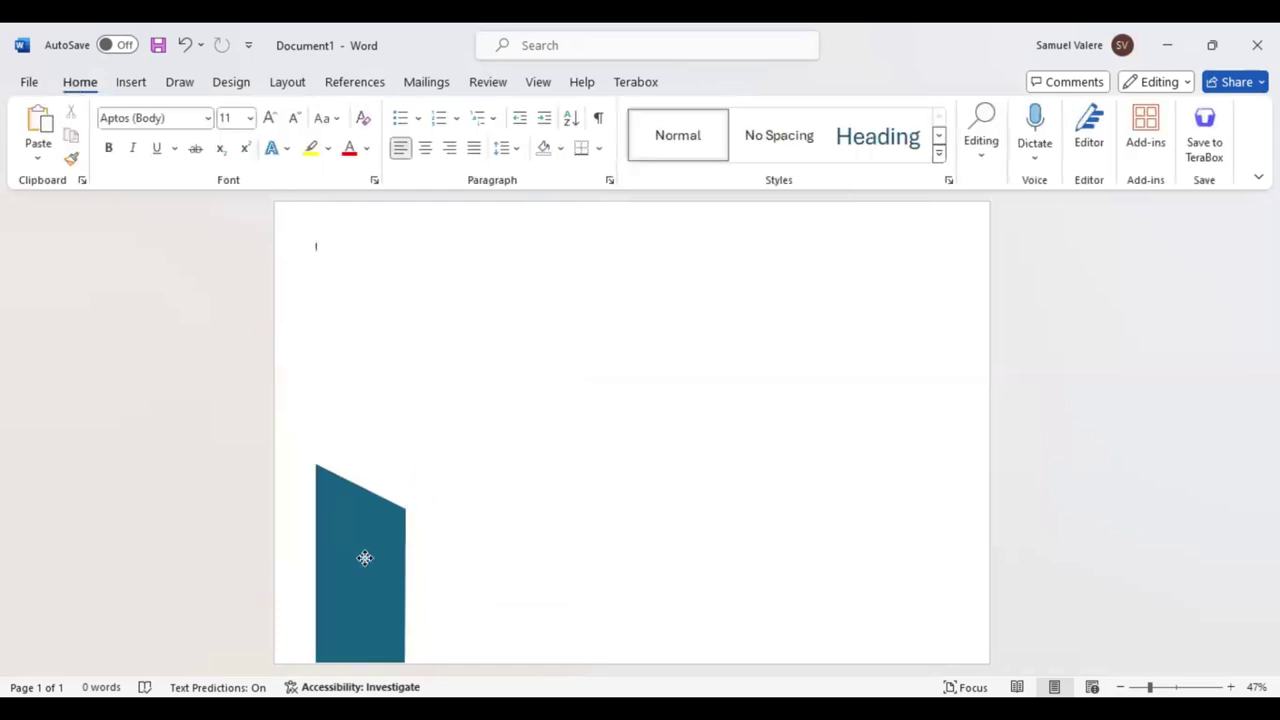
{"action": "left_click_drag", "start_coordinate": [363, 466], "coordinate": [359, 444]}
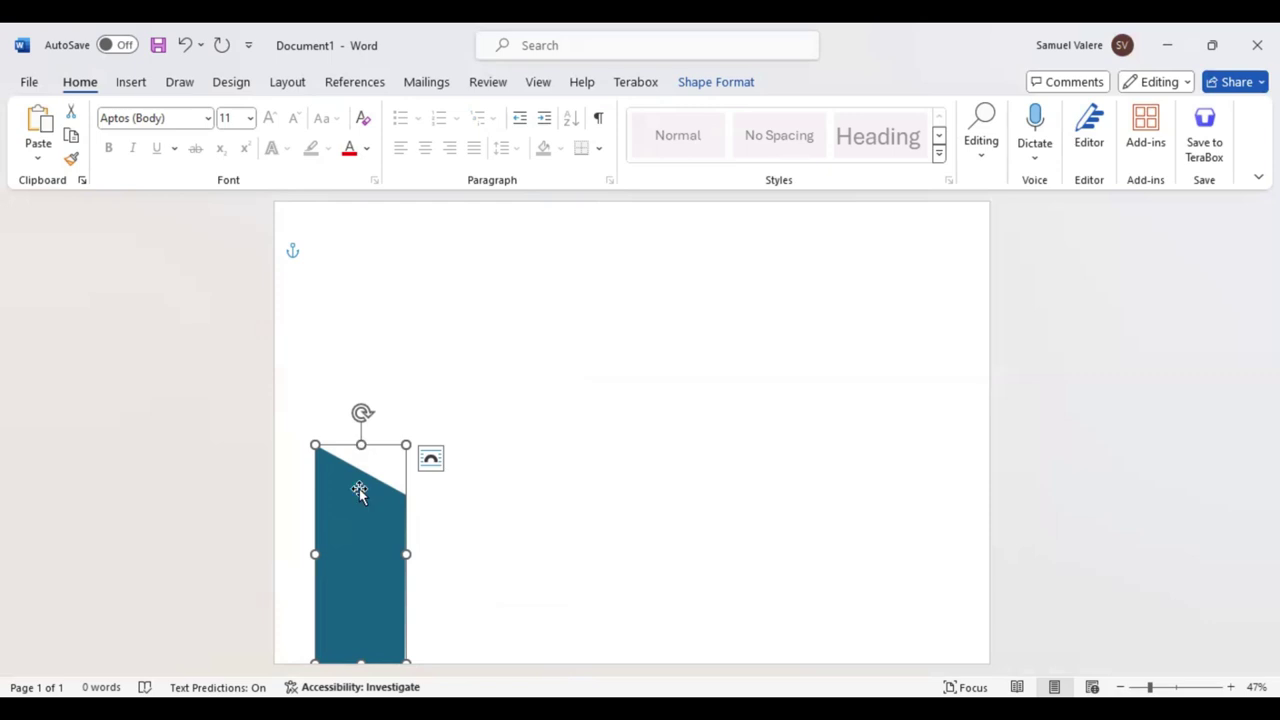
Refine the slanted top-right vertex in Edit Points and exit with the shape selected
{"action": "right_click", "coordinate": [389, 509]}
{"action": "left_click", "coordinate": [450, 380]}
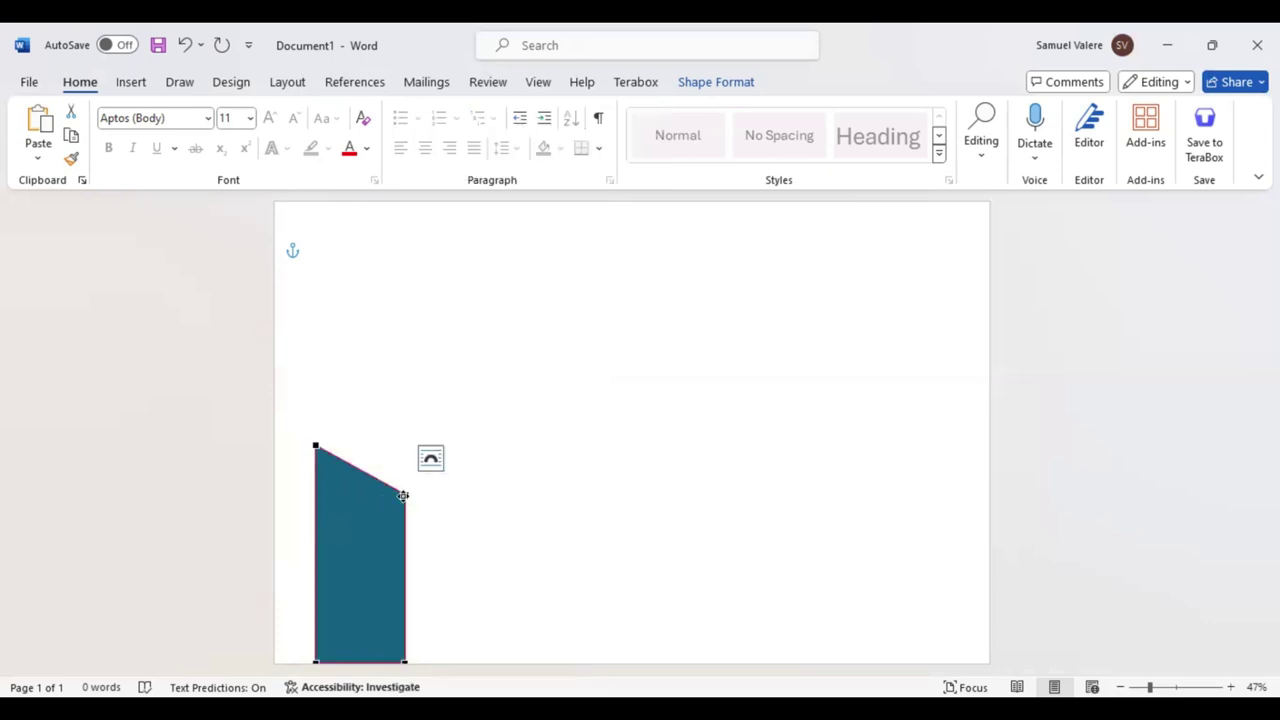
{"action": "left_click", "coordinate": [402, 495]}
{"action": "left_click_drag", "start_coordinate": [401, 495], "coordinate": [401, 494]}
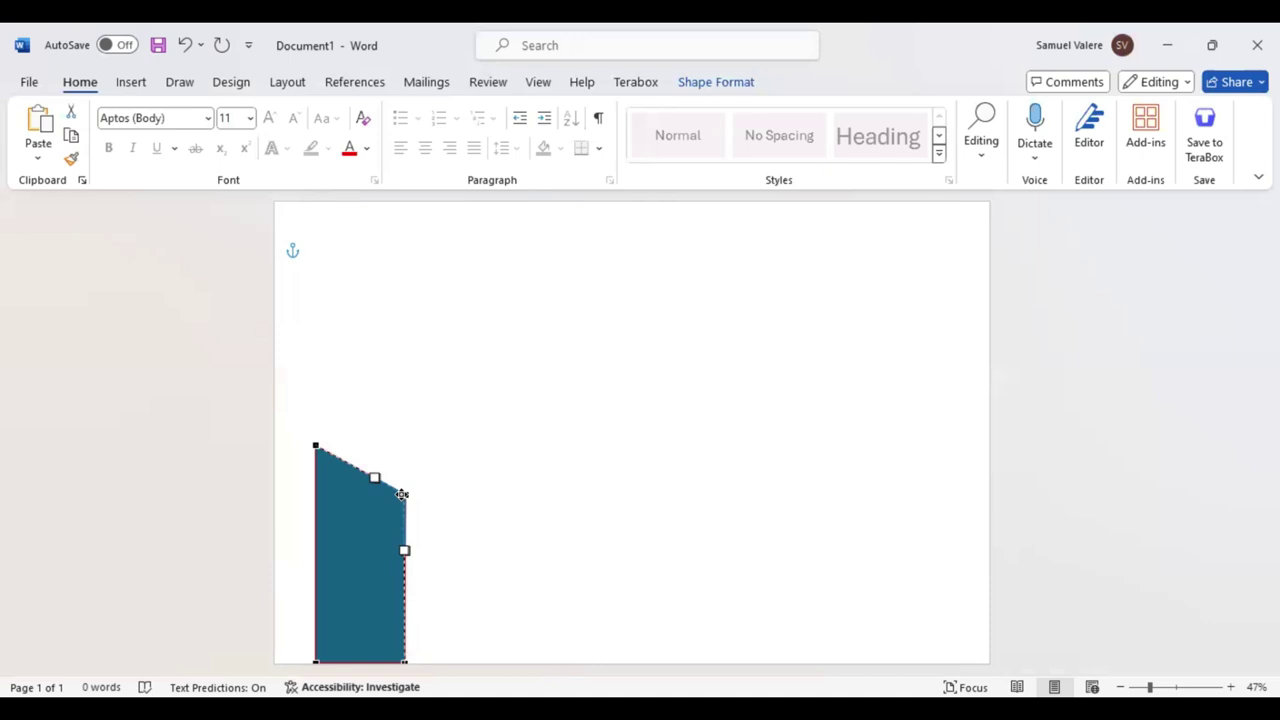
{"action": "left_click_drag", "start_coordinate": [401, 494], "coordinate": [403, 493]}
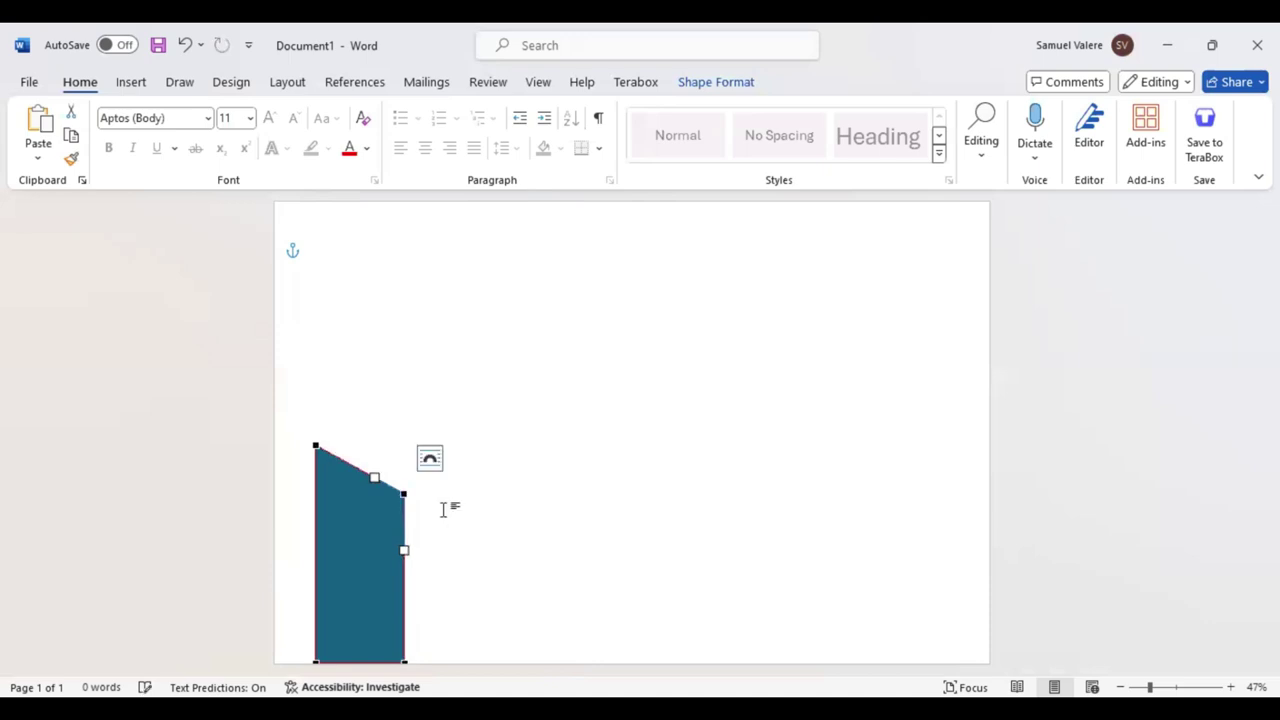
{"action": "left_click", "coordinate": [333, 541]}
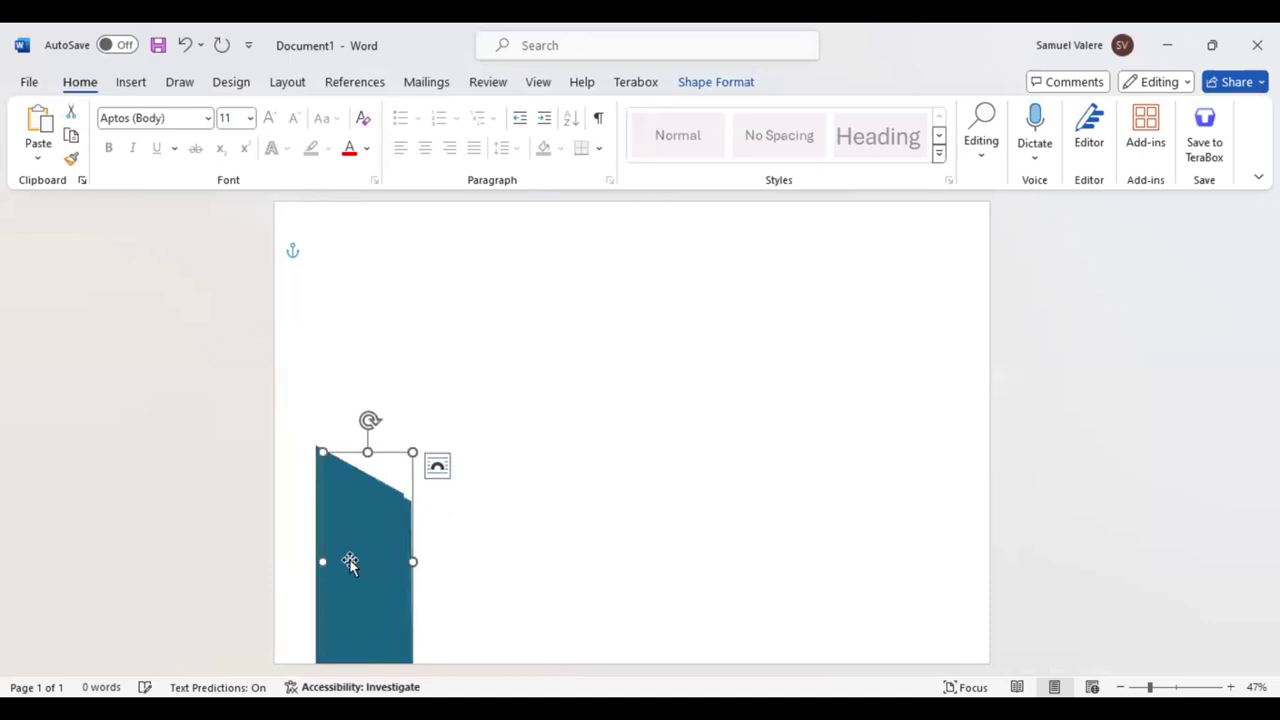
Duplicate the angled shape, flip the copy vertically, and move it to the page top
{"action": "left_click_drag", "start_coordinate": [337, 548], "coordinate": [353, 350], "text": "ctrl"}
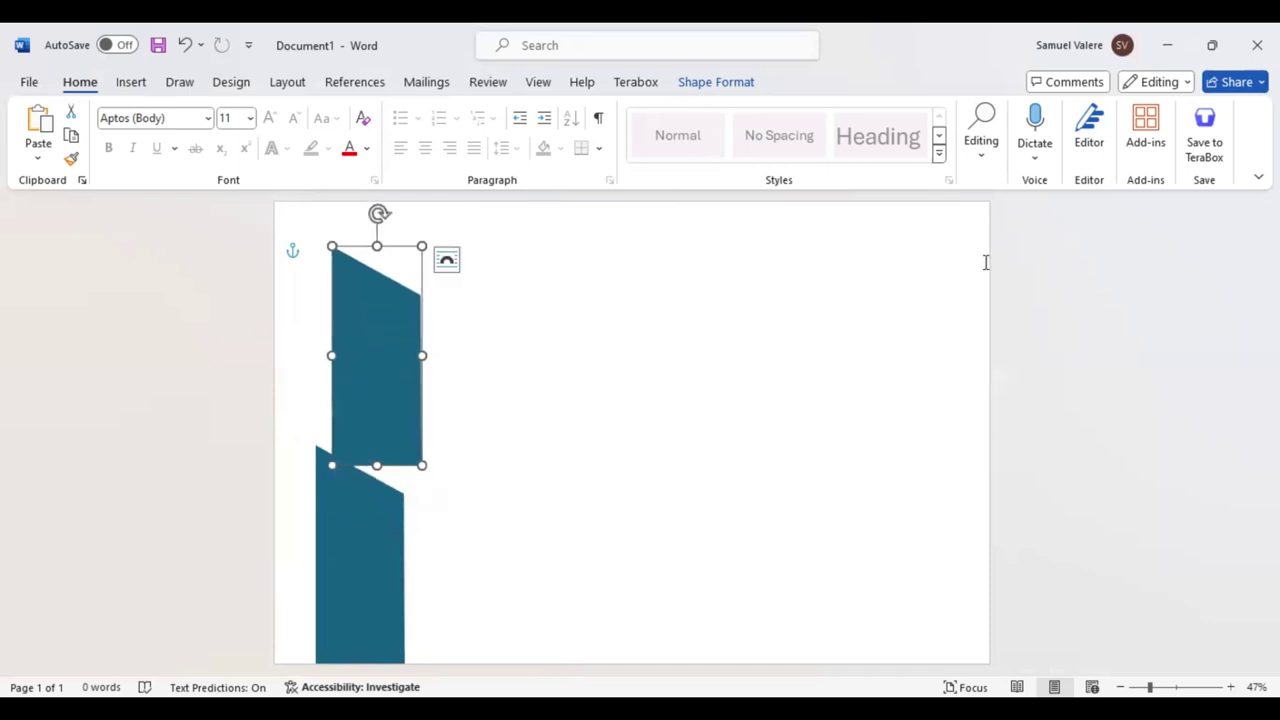
{"action": "left_click", "coordinate": [716, 82]}
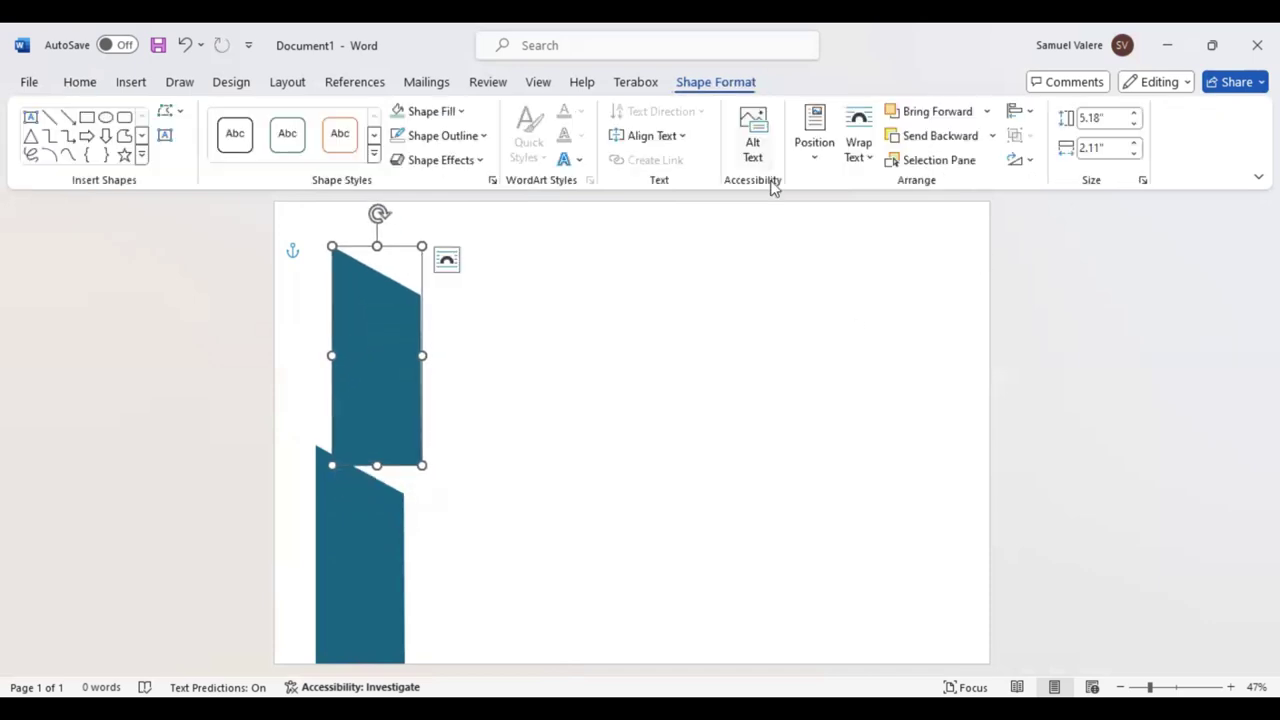
{"action": "left_click", "coordinate": [1029, 164]}
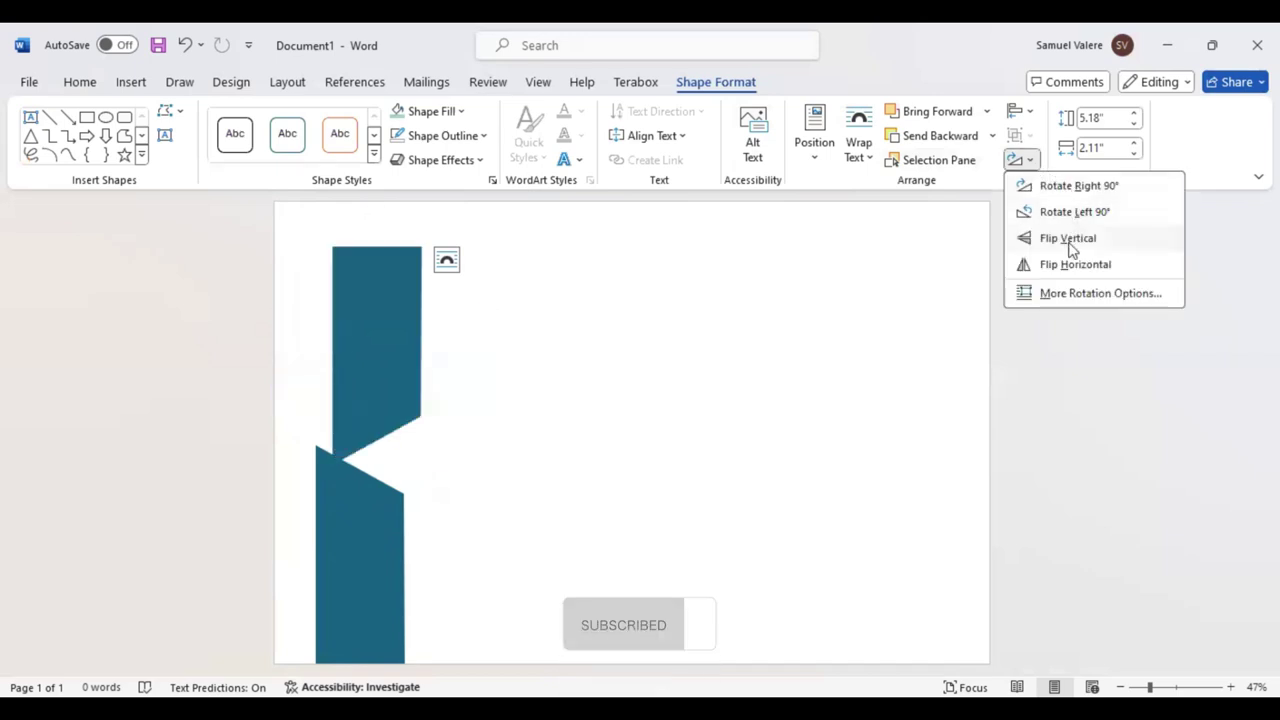
{"action": "left_click", "coordinate": [1070, 238]}
{"action": "left_click_drag", "start_coordinate": [394, 320], "coordinate": [359, 281]}
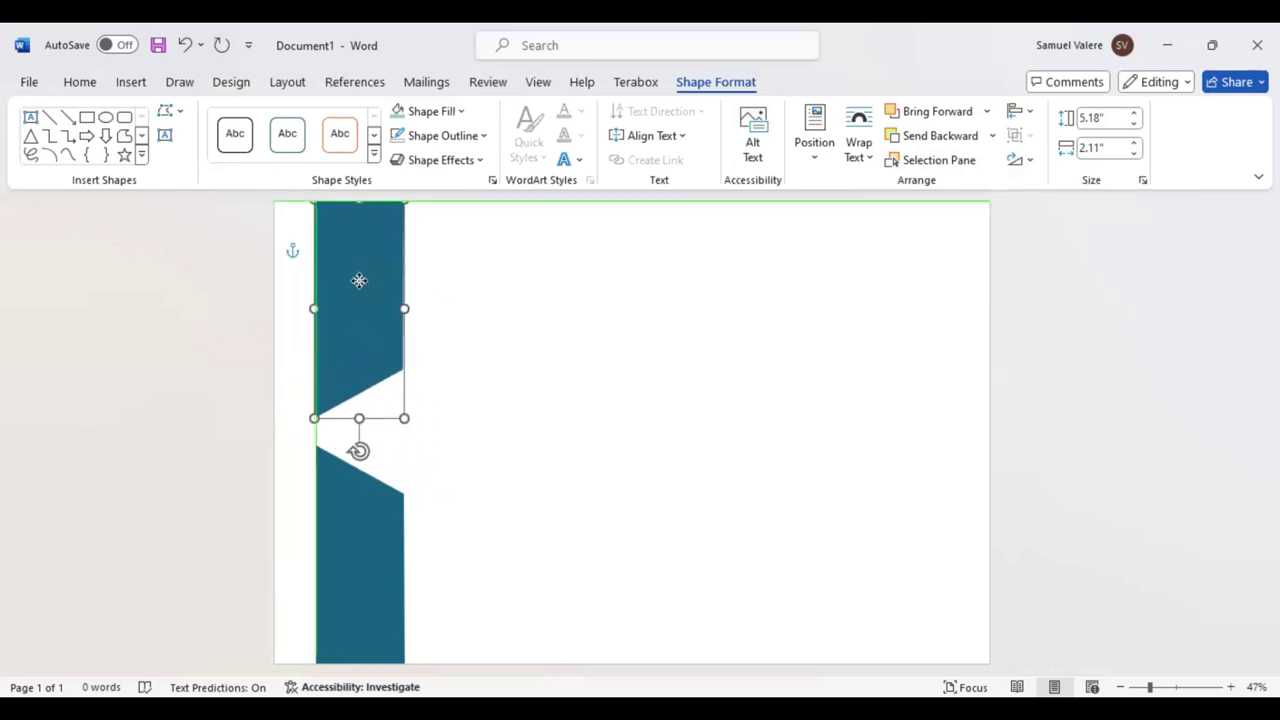
Adjust the heights of the upper and lower angled shapes so their slanted ends face each other
{"action": "left_click_drag", "start_coordinate": [359, 418], "coordinate": [359, 383]}
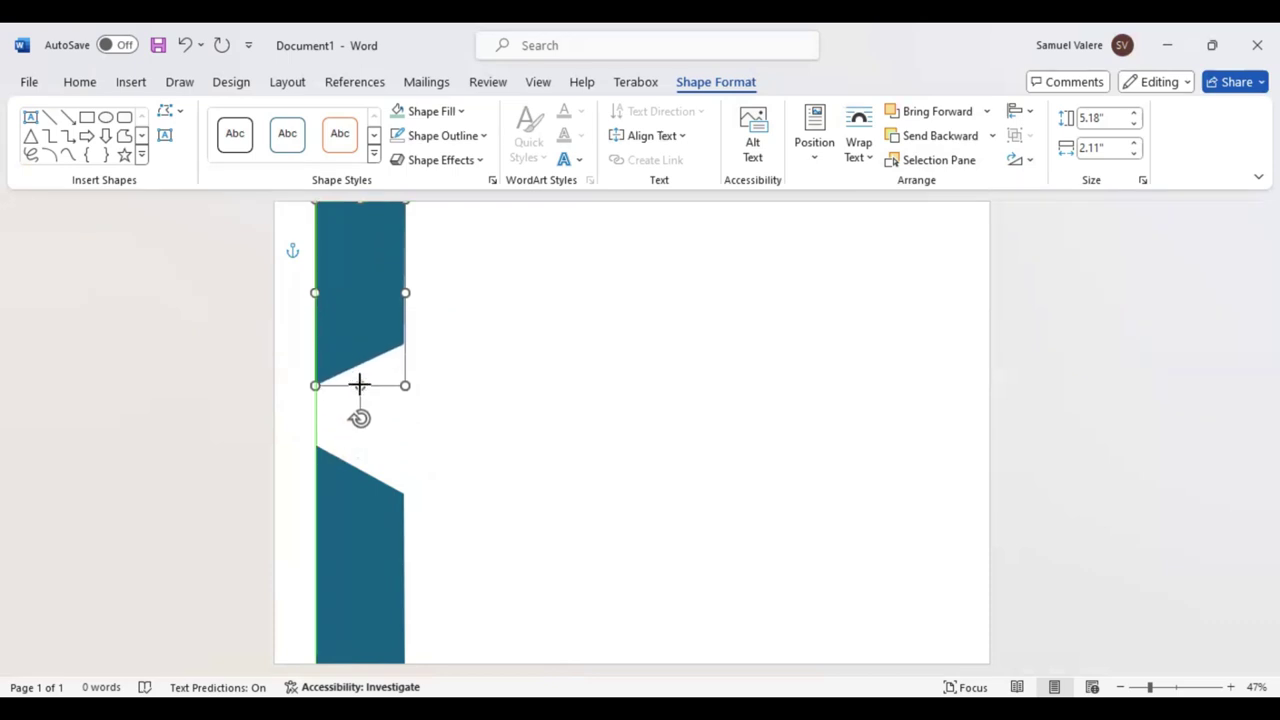
{"action": "left_click", "coordinate": [351, 478]}
{"action": "left_click_drag", "start_coordinate": [359, 444], "coordinate": [356, 470]}
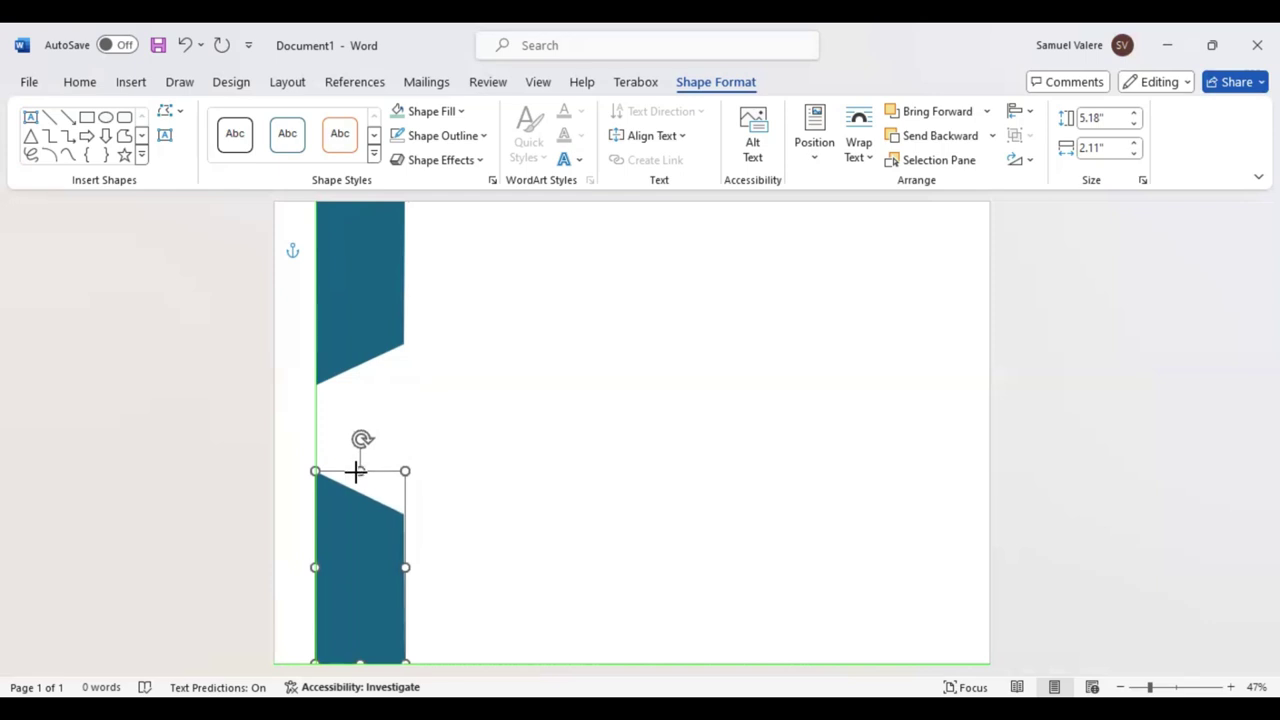
{"action": "left_click_drag", "start_coordinate": [356, 470], "coordinate": [358, 455]}
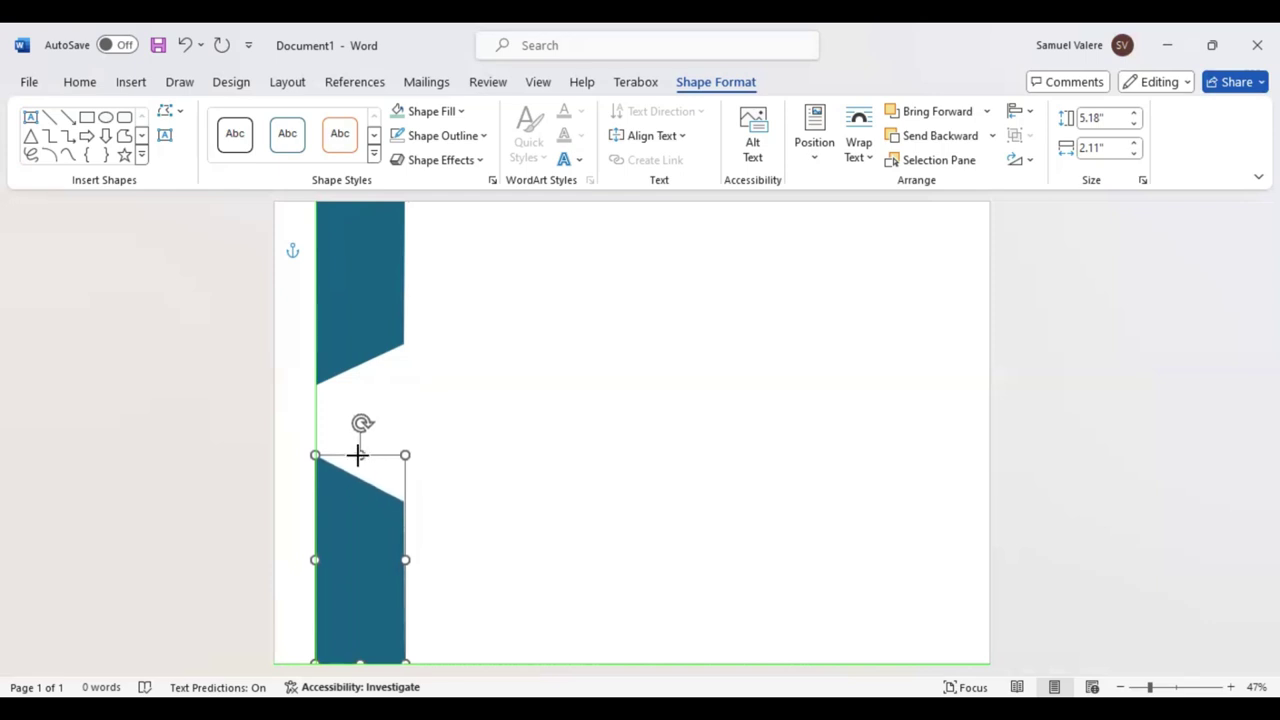
{"action": "left_click", "coordinate": [361, 360]}
{"action": "left_click_drag", "start_coordinate": [359, 383], "coordinate": [358, 364]}
{"action": "left_click", "coordinate": [344, 487]}
{"action": "left_click_drag", "start_coordinate": [358, 452], "coordinate": [358, 461]}
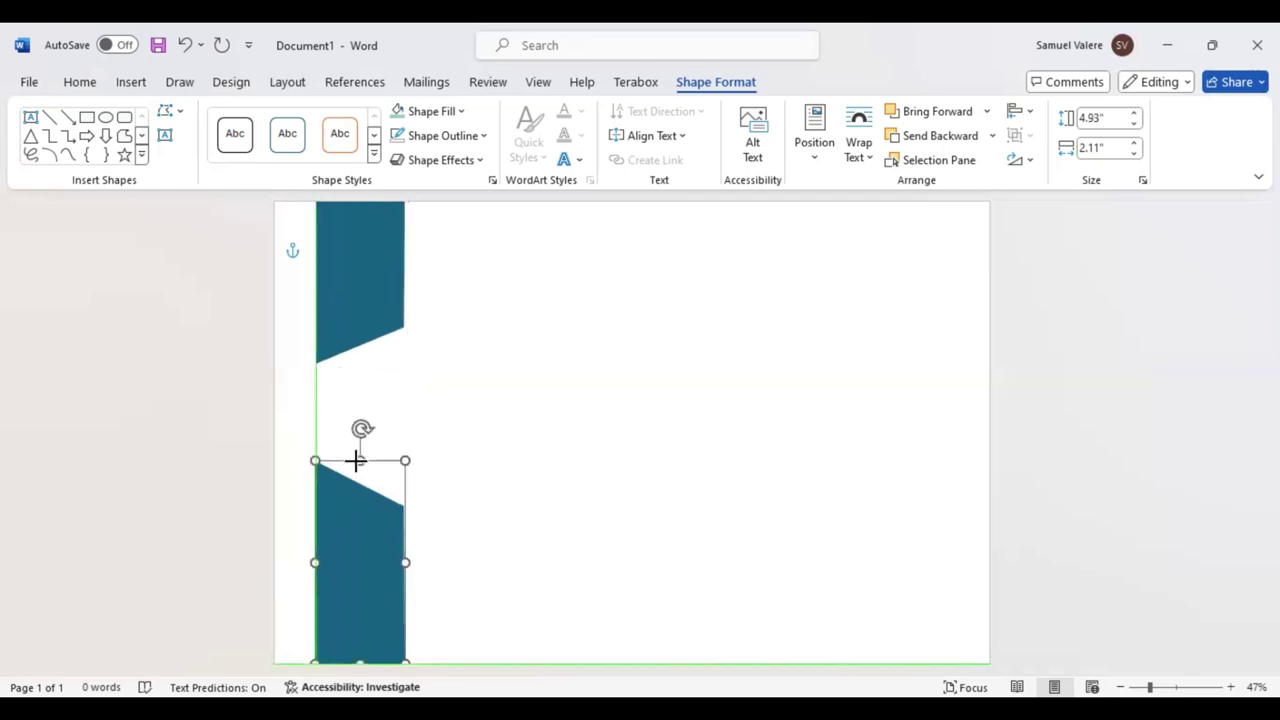
Fill both angled shapes with custom teal #4E8C85 (RGB 78, 140, 133)
{"action": "left_click", "coordinate": [349, 311], "text": "shift"}
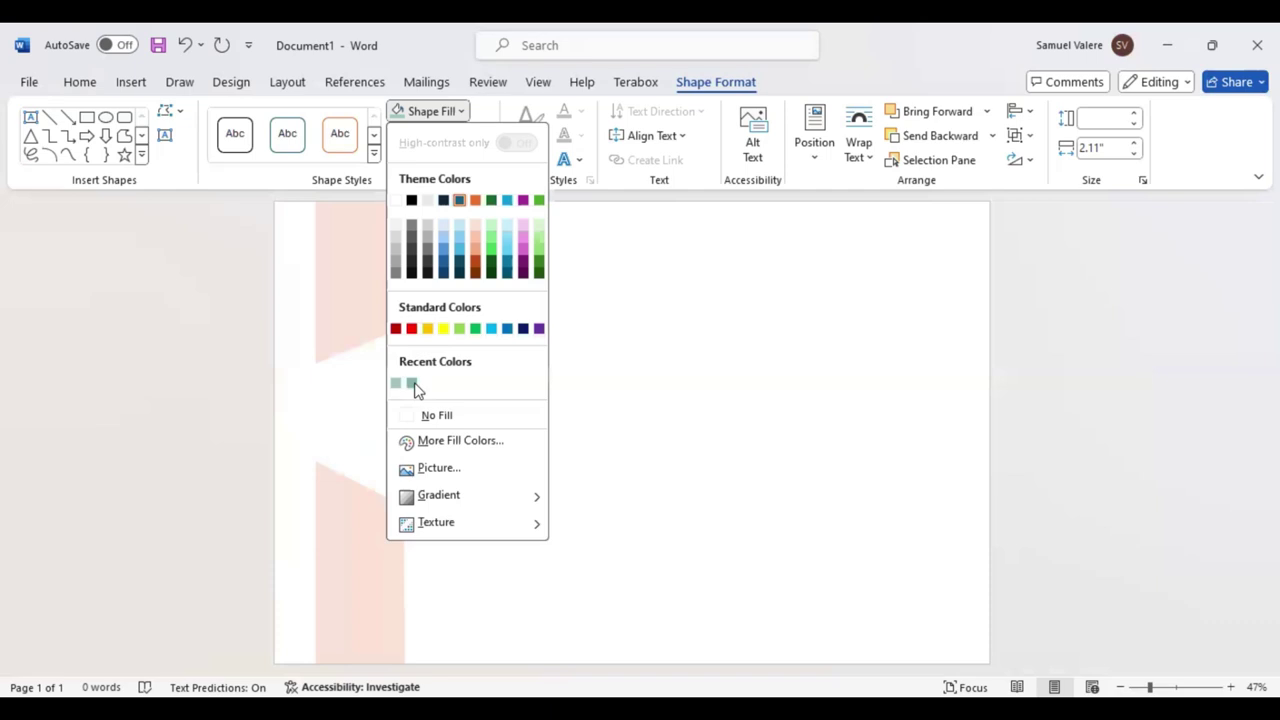
{"action": "left_click", "coordinate": [411, 384]}
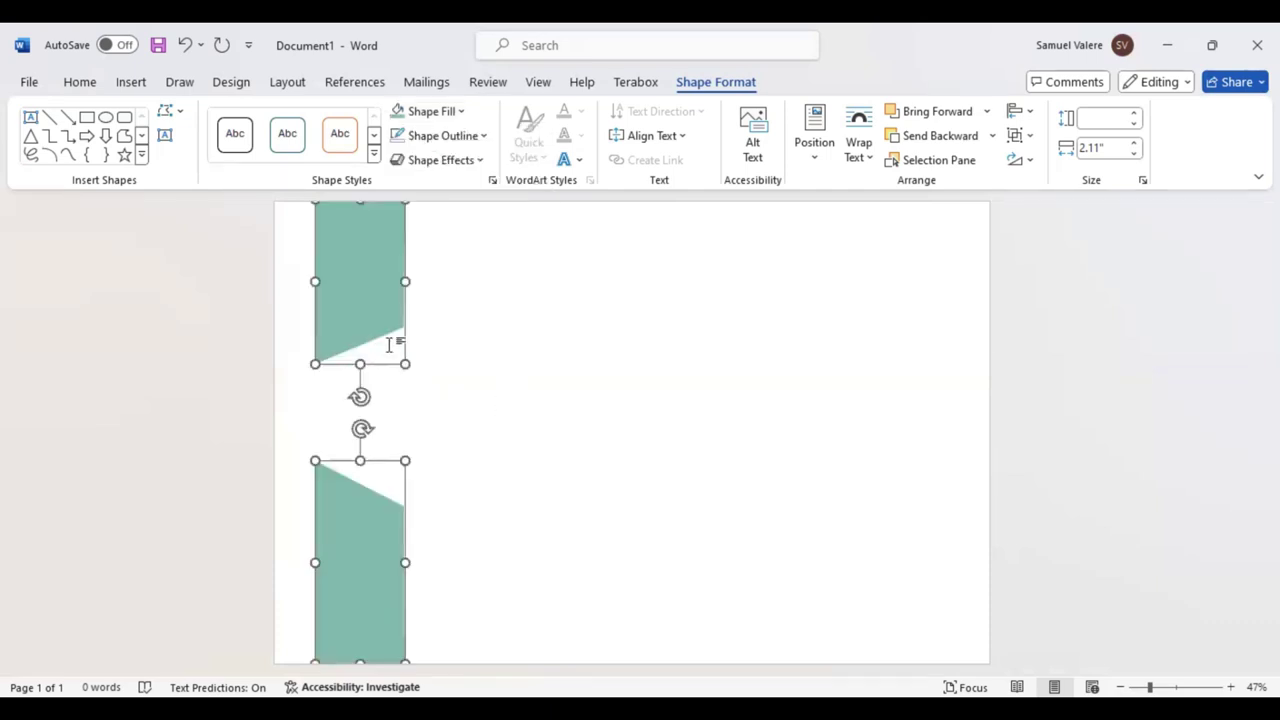
{"action": "left_click", "coordinate": [430, 111]}
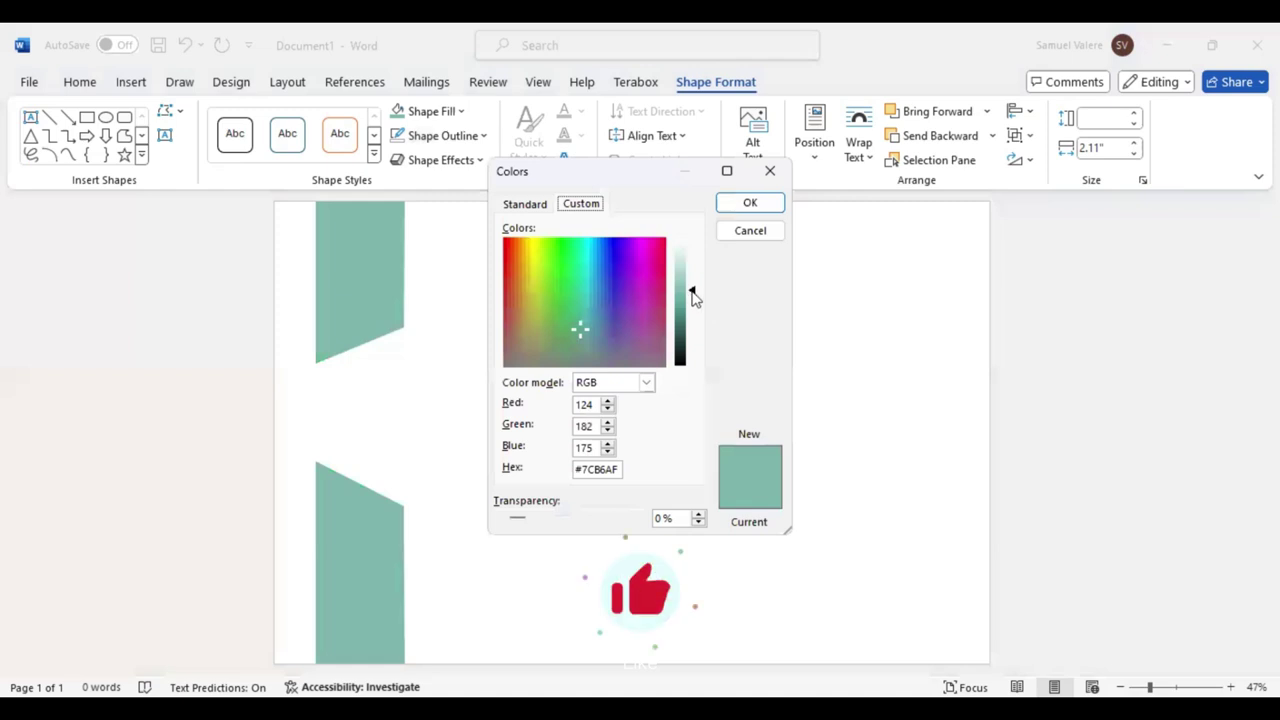
{"action": "left_click_drag", "start_coordinate": [693, 303], "coordinate": [698, 319]}
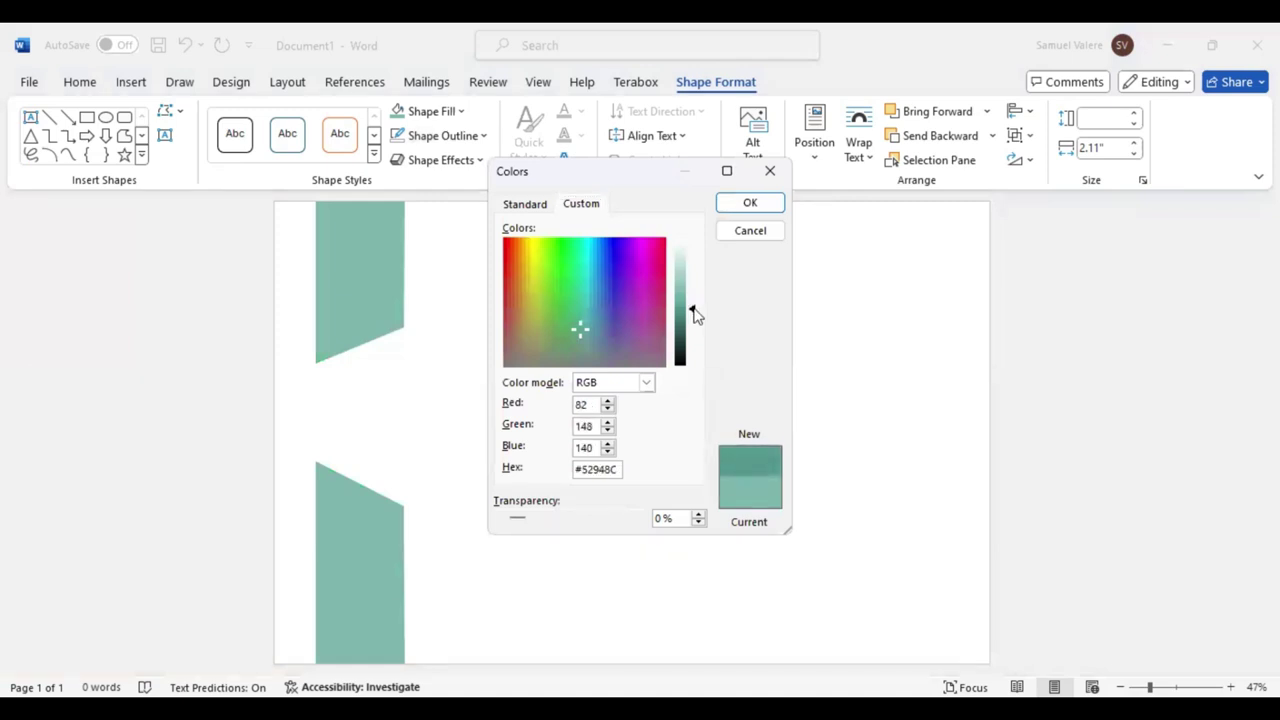
{"action": "left_click", "coordinate": [750, 203]}
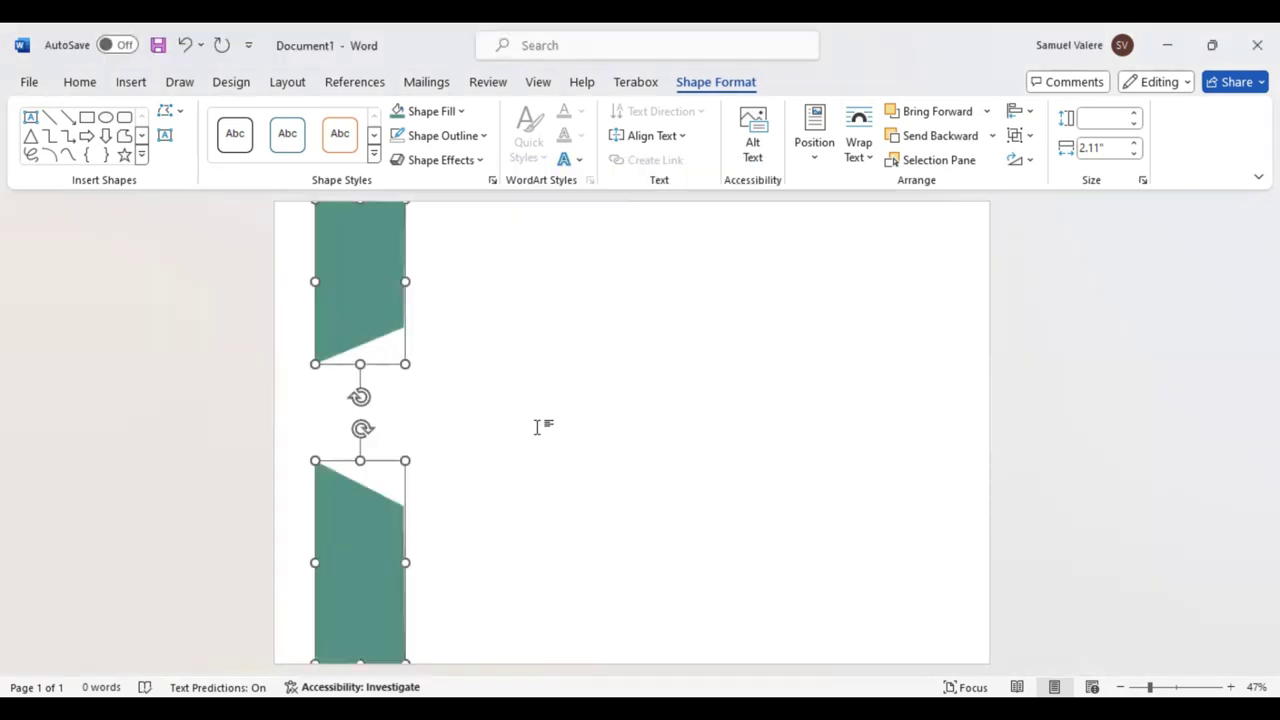
{"action": "left_click", "coordinate": [515, 360]}
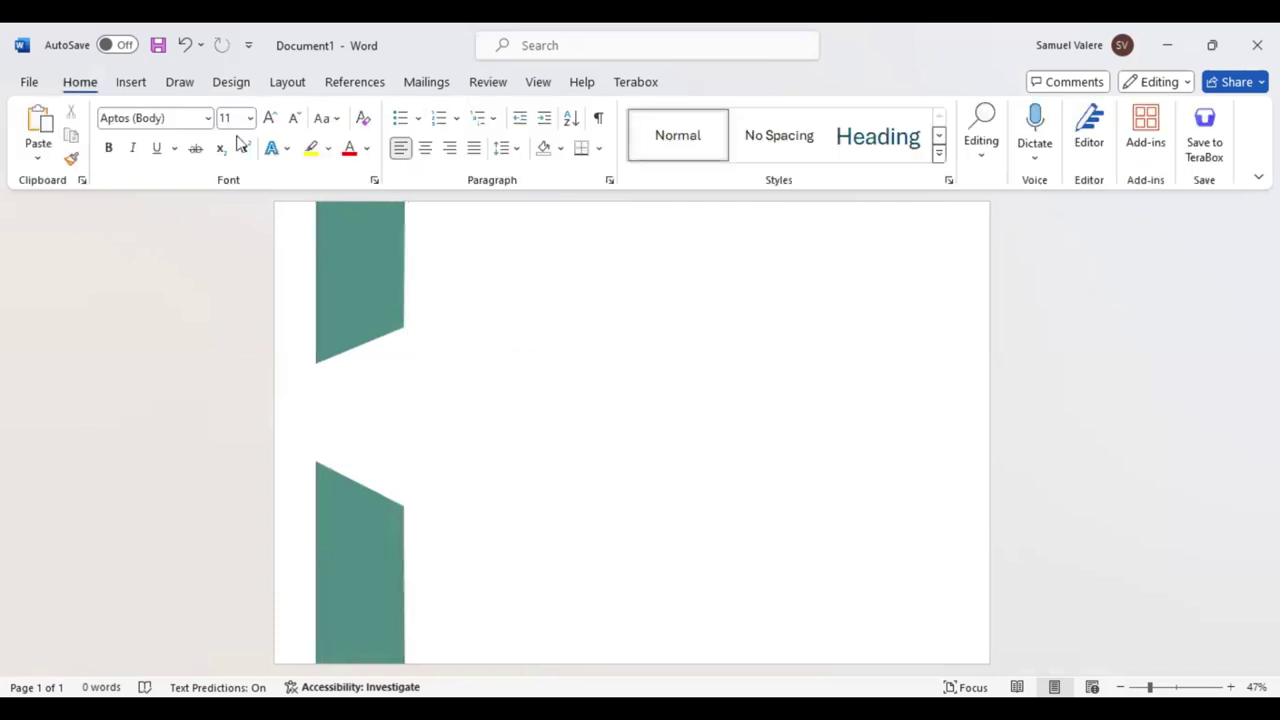
Draw a 2.22" by 2.84" right triangle to the right of the teal panels
{"action": "left_click", "coordinate": [137, 88]}
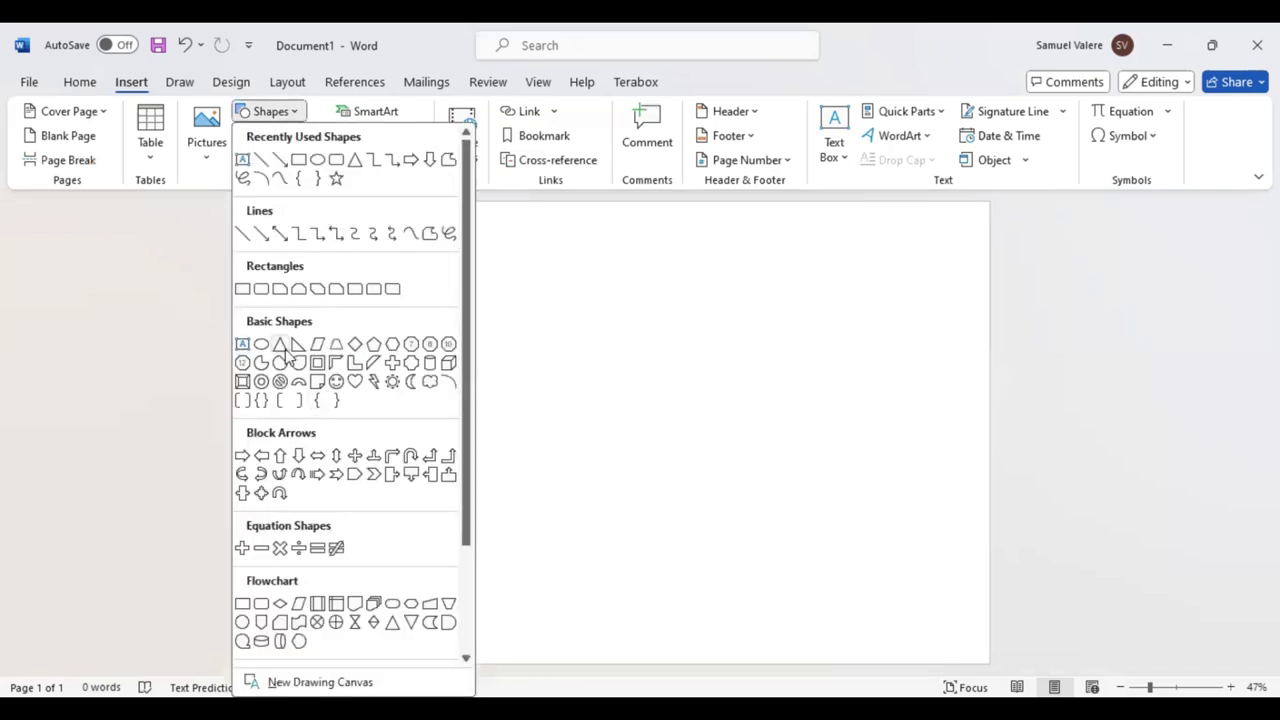
{"action": "left_click", "coordinate": [281, 346]}
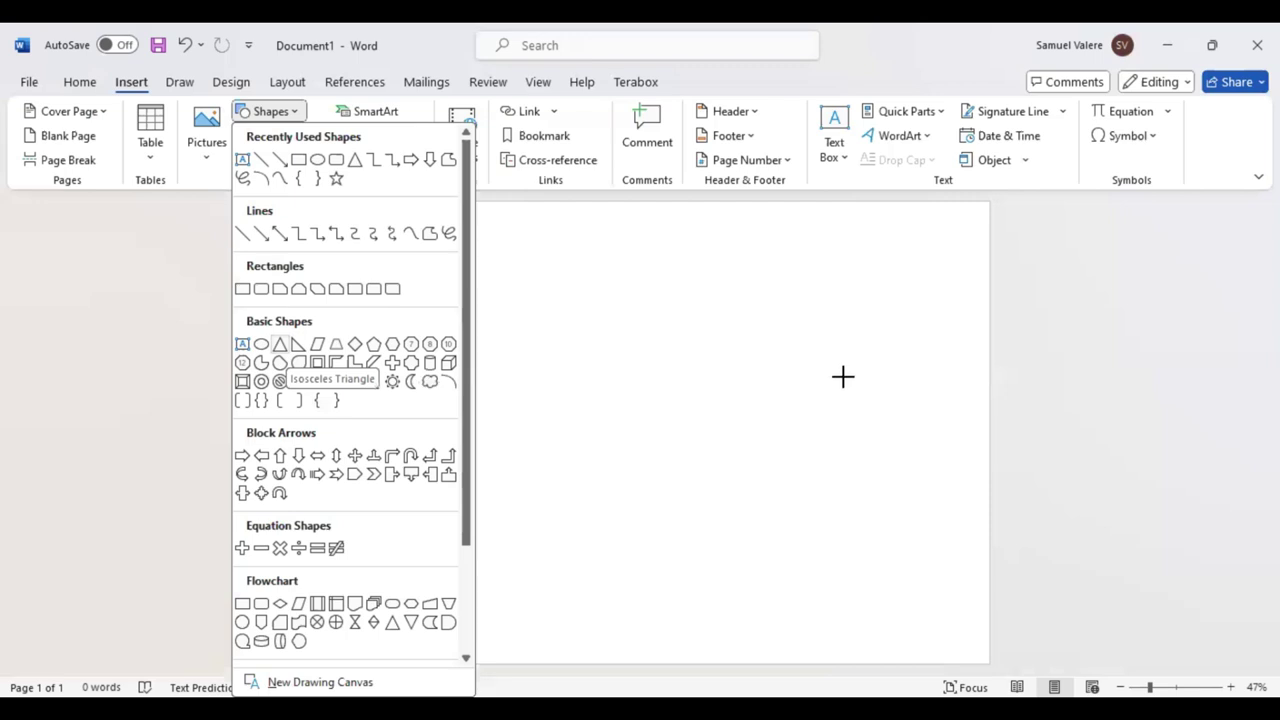
{"action": "left_click_drag", "start_coordinate": [788, 340], "coordinate": [870, 408]}
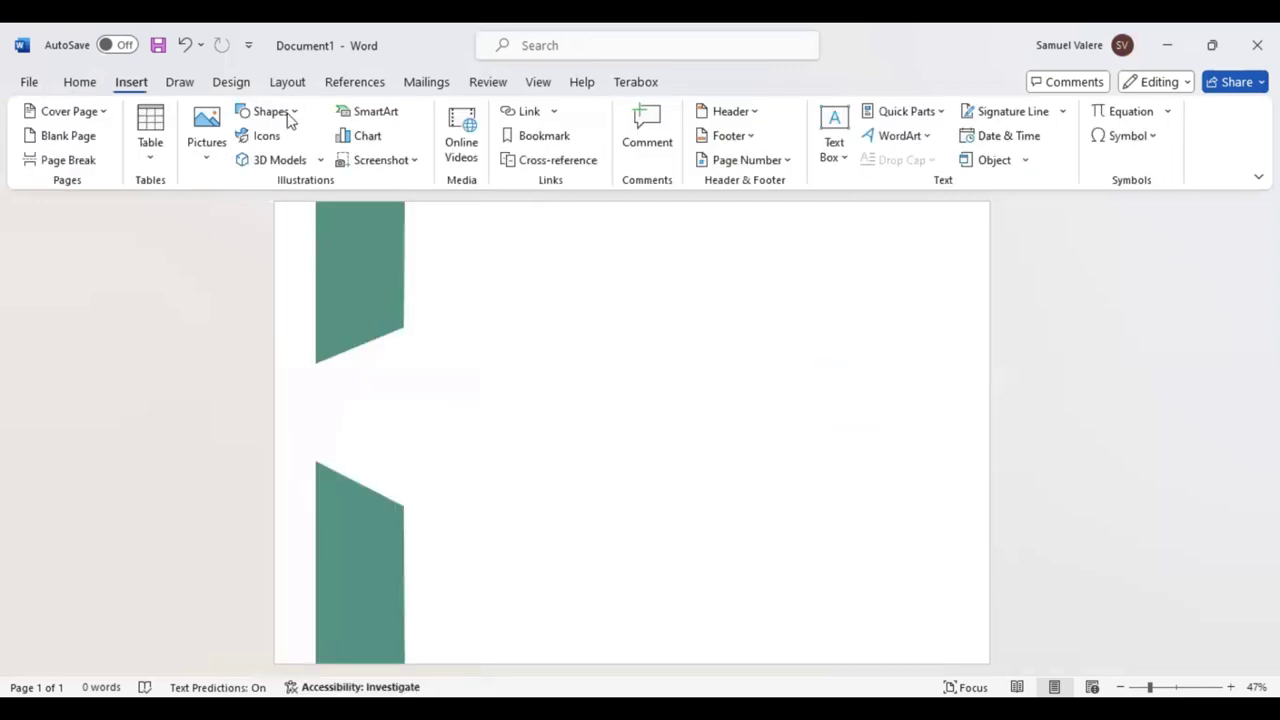
{"action": "left_click", "coordinate": [289, 116]}
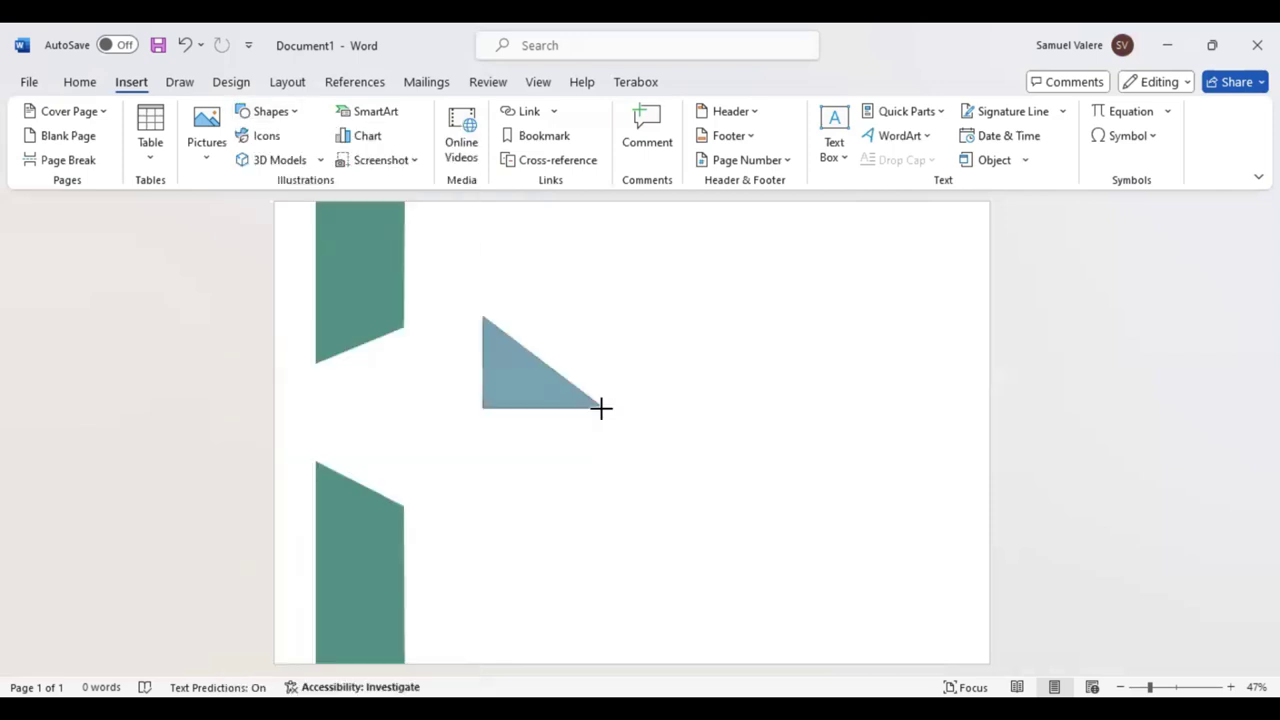
{"action": "left_click_drag", "start_coordinate": [520, 377], "coordinate": [779, 372]}
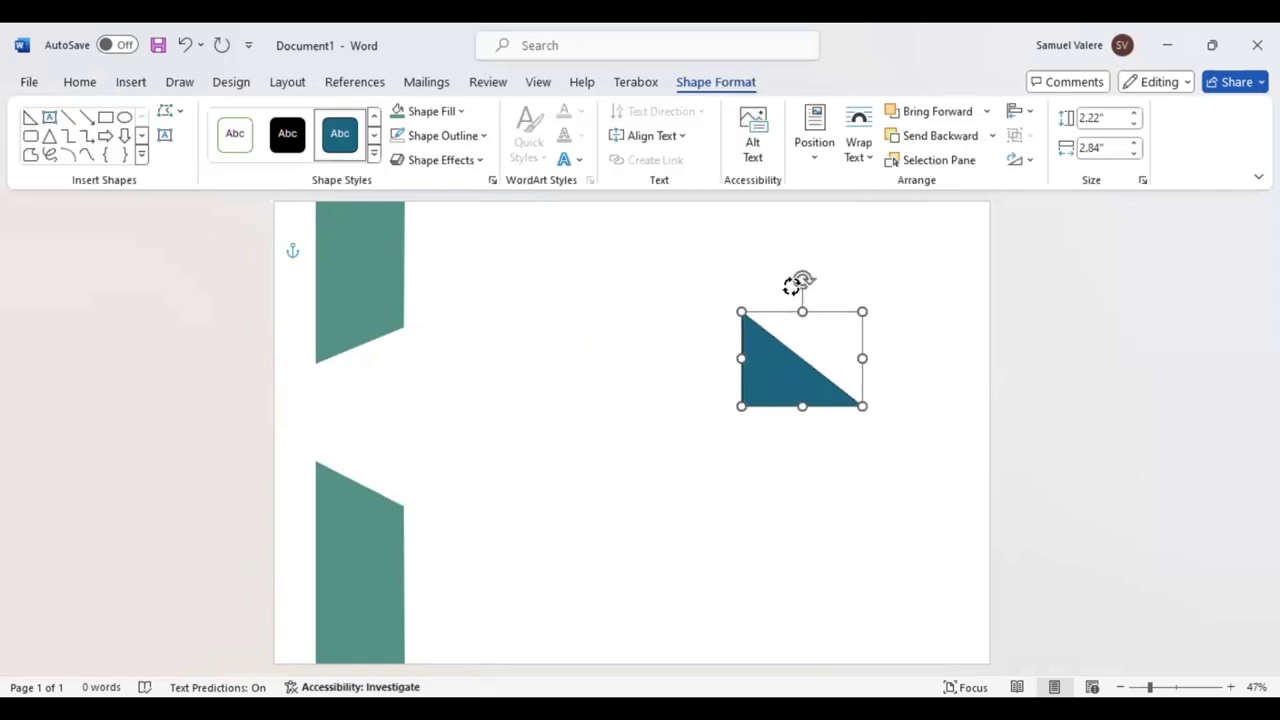
{"action": "left_click_drag", "start_coordinate": [804, 281], "coordinate": [801, 279]}
{"action": "key", "text": "ctrl+z"}
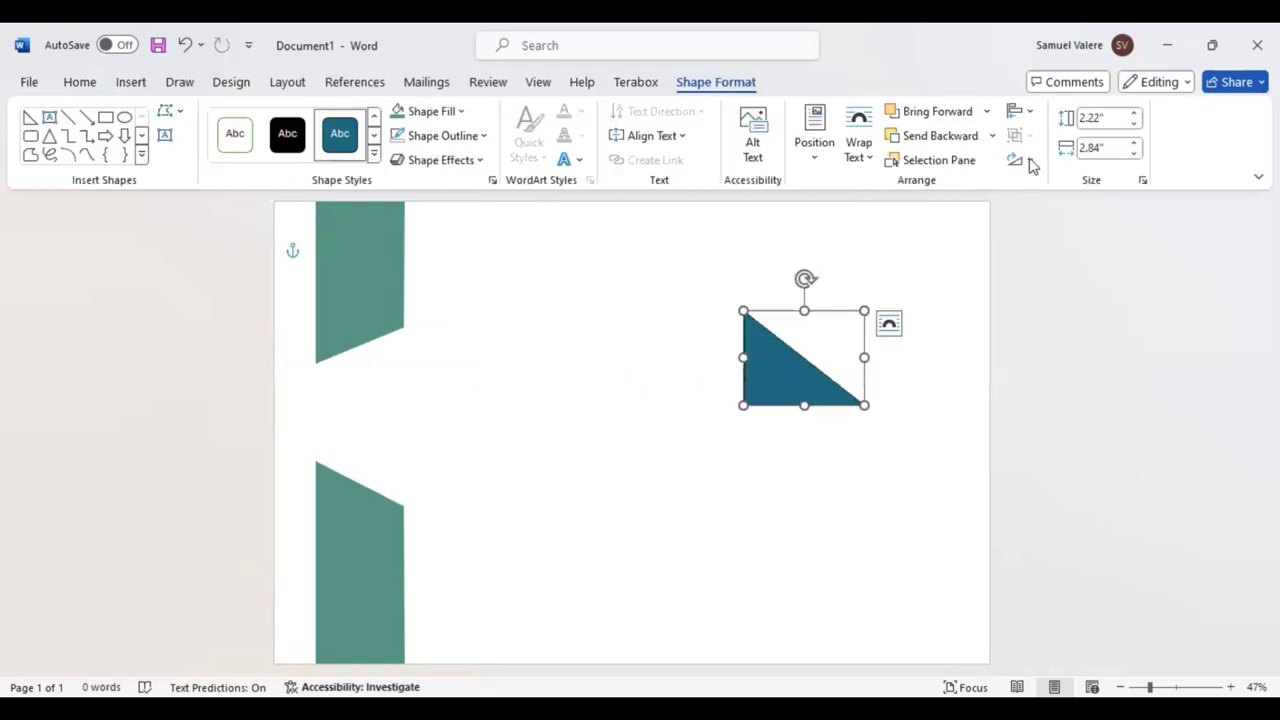
Rotate the triangle, place it against the right page edge, and make it taller
{"action": "left_click", "coordinate": [1030, 161]}
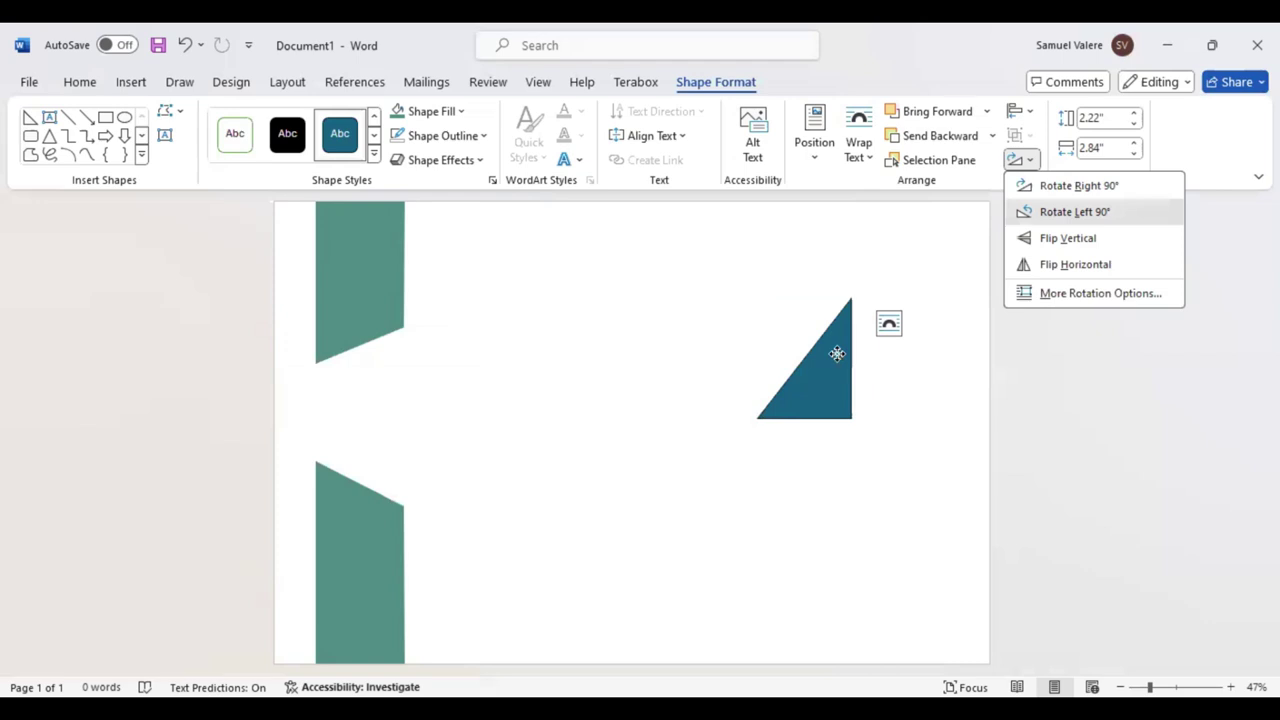
{"action": "left_click_drag", "start_coordinate": [837, 353], "coordinate": [966, 374]}
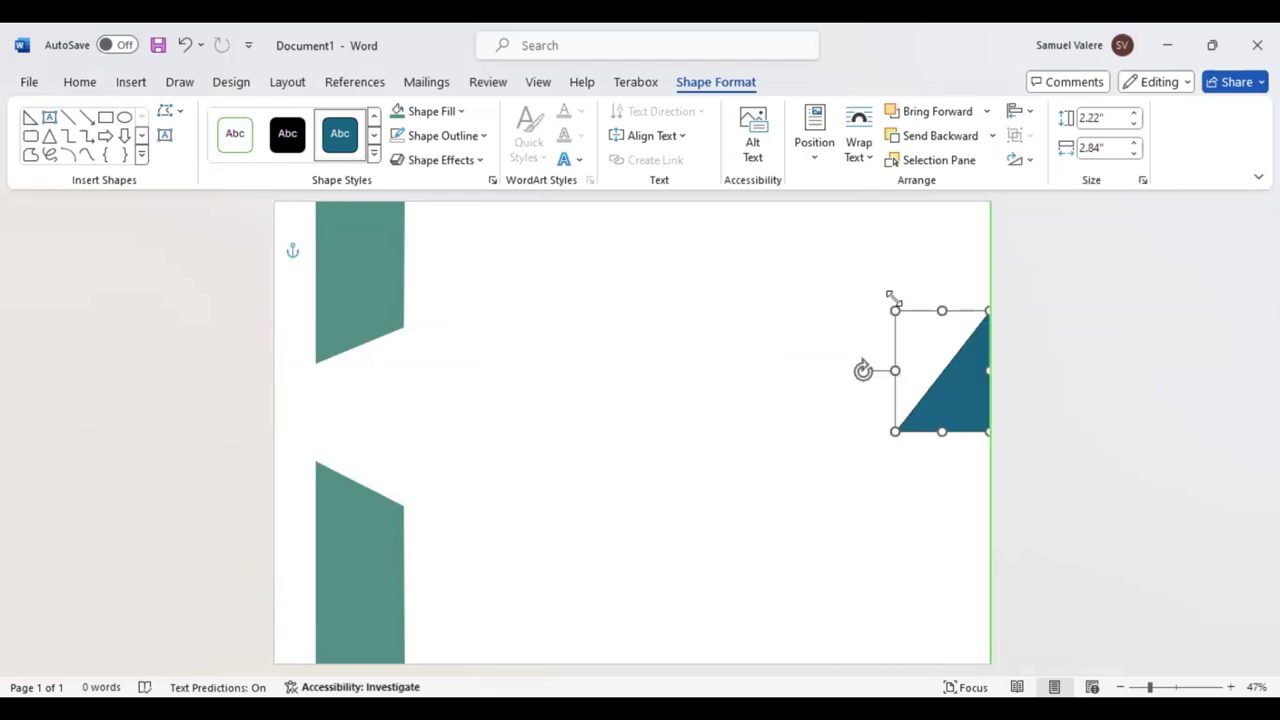
{"action": "key", "text": "ctrl+z"}
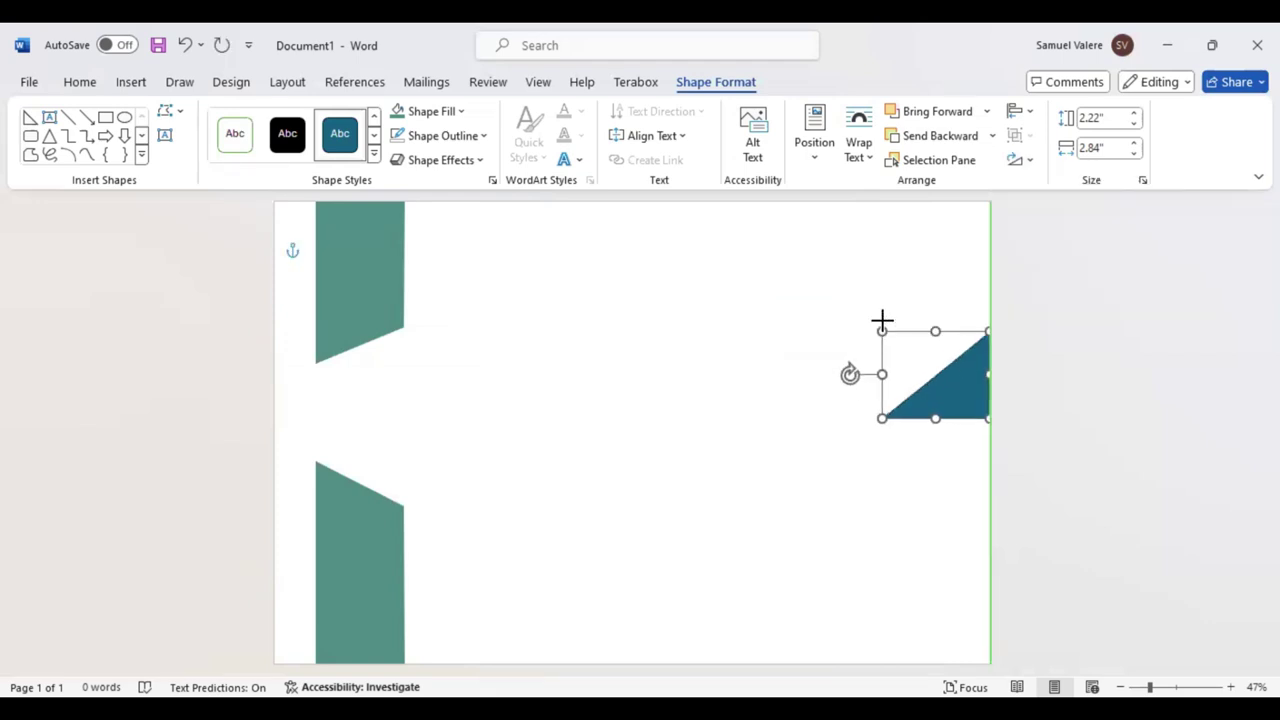
{"action": "left_click_drag", "start_coordinate": [881, 331], "coordinate": [882, 307]}
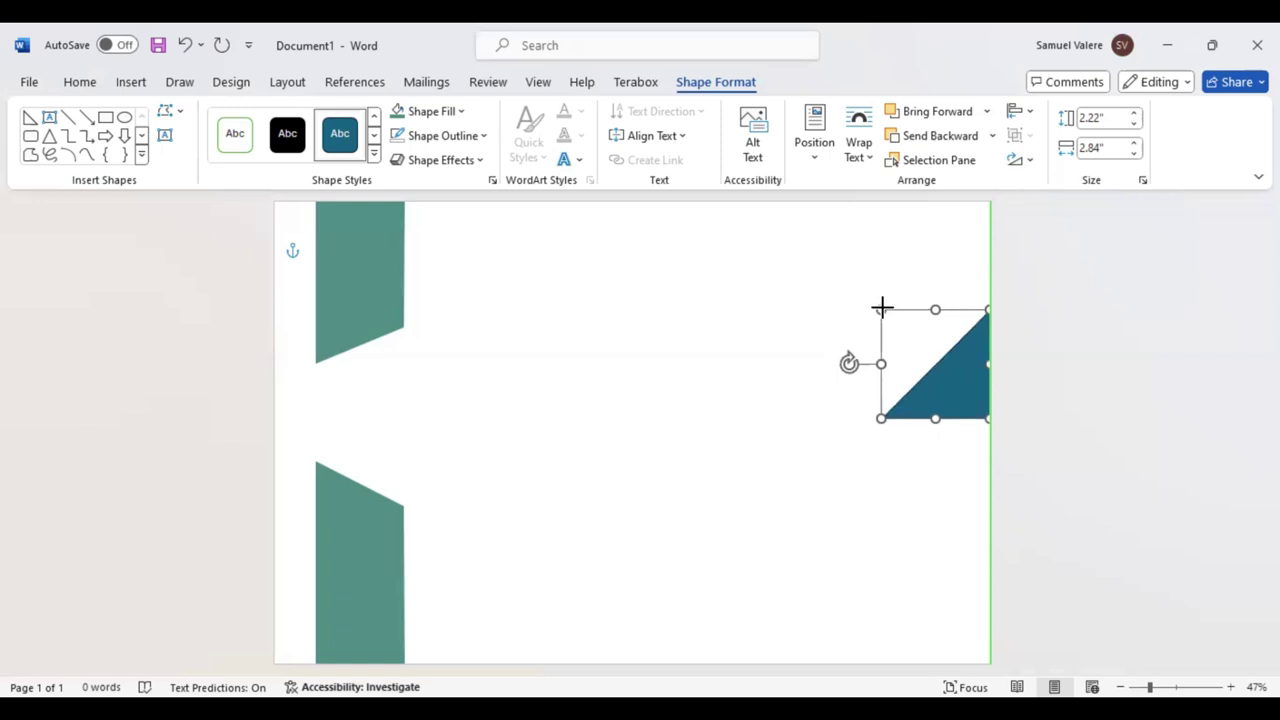
{"action": "left_click", "coordinate": [946, 394]}
{"action": "key", "text": "Up"}
{"action": "key", "text": "Up"}
{"action": "key", "text": "Up"}
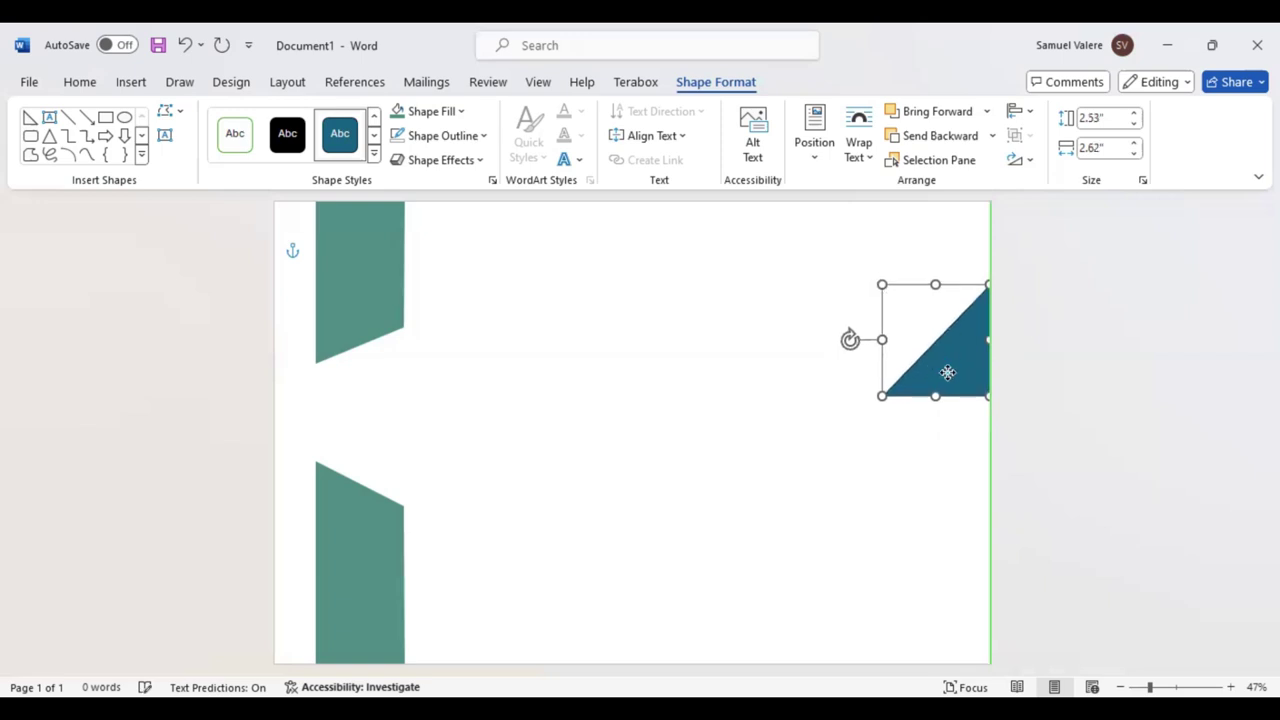
Copy the triangle, rotate the copy left 90°, and align both at the right edge as an arrowhead
{"action": "left_click_drag", "start_coordinate": [948, 373], "coordinate": [929, 464]}
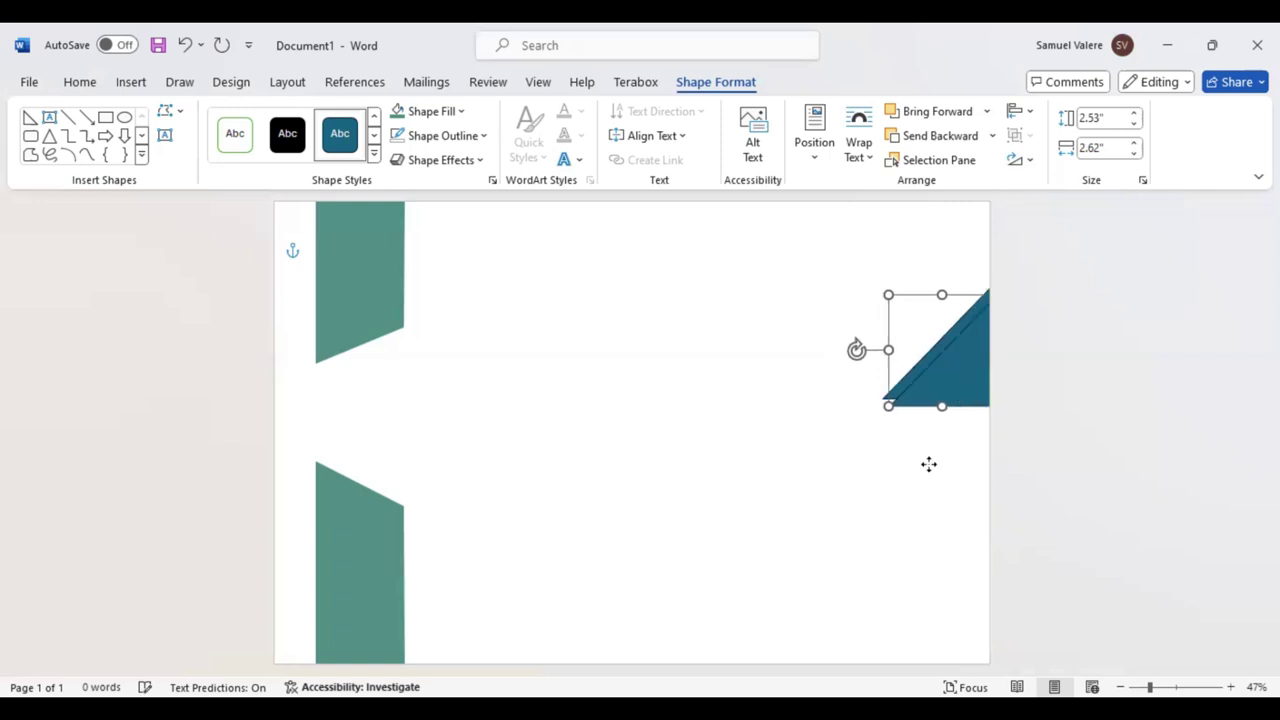
{"action": "left_click", "coordinate": [1020, 160]}
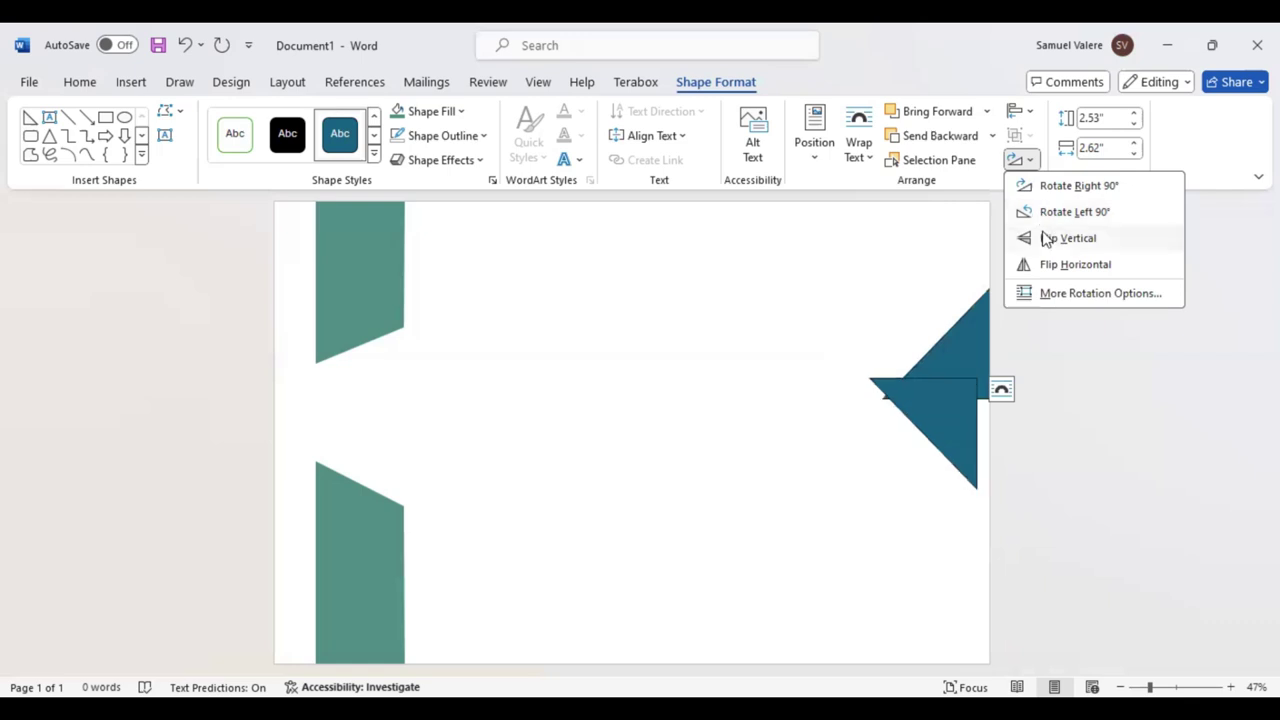
{"action": "left_click", "coordinate": [1047, 212]}
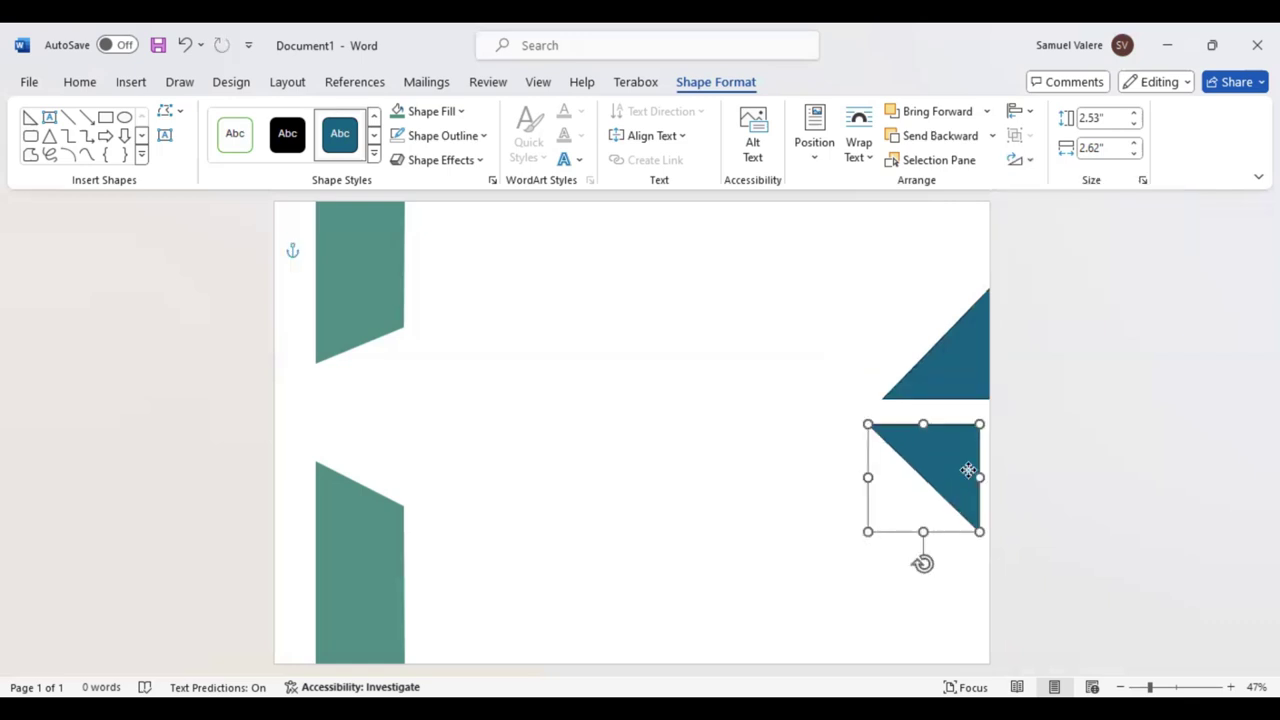
{"action": "left_click_drag", "start_coordinate": [971, 471], "coordinate": [981, 440]}
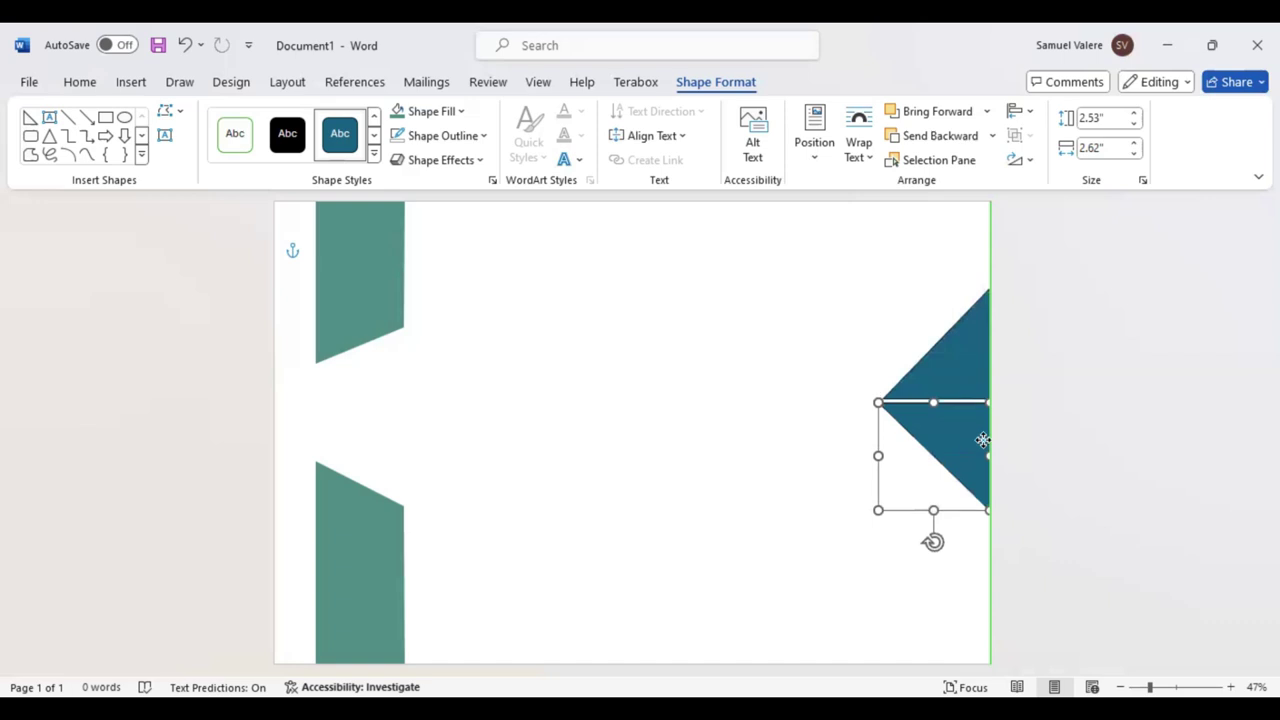
{"action": "left_click", "coordinate": [972, 374], "text": "shift"}
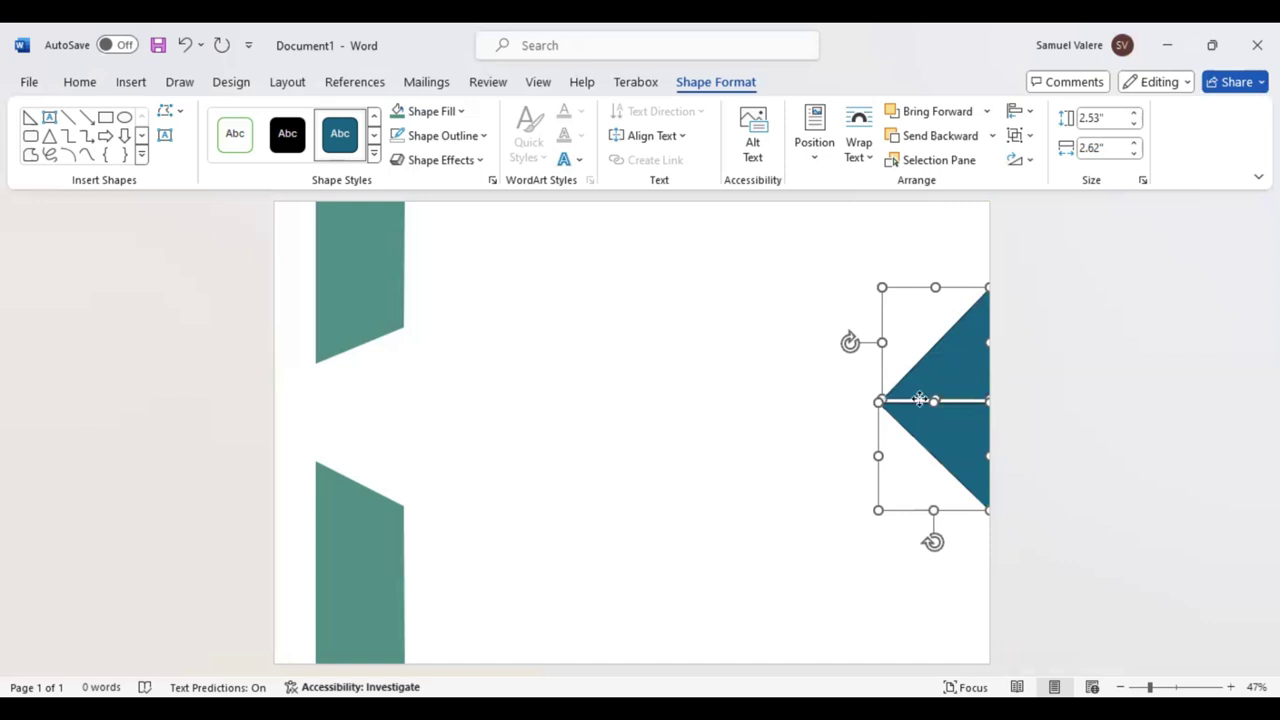
{"action": "left_click_drag", "start_coordinate": [920, 399], "coordinate": [970, 421]}
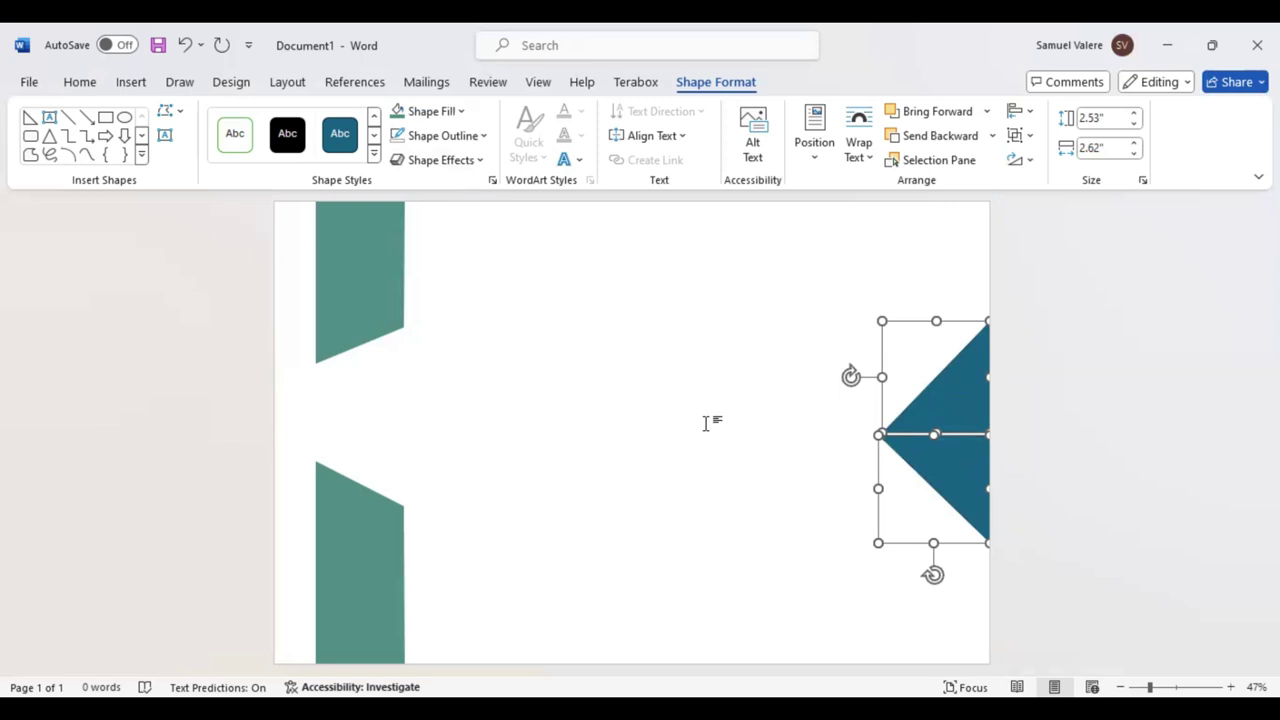
{"action": "left_click", "coordinate": [945, 455]}
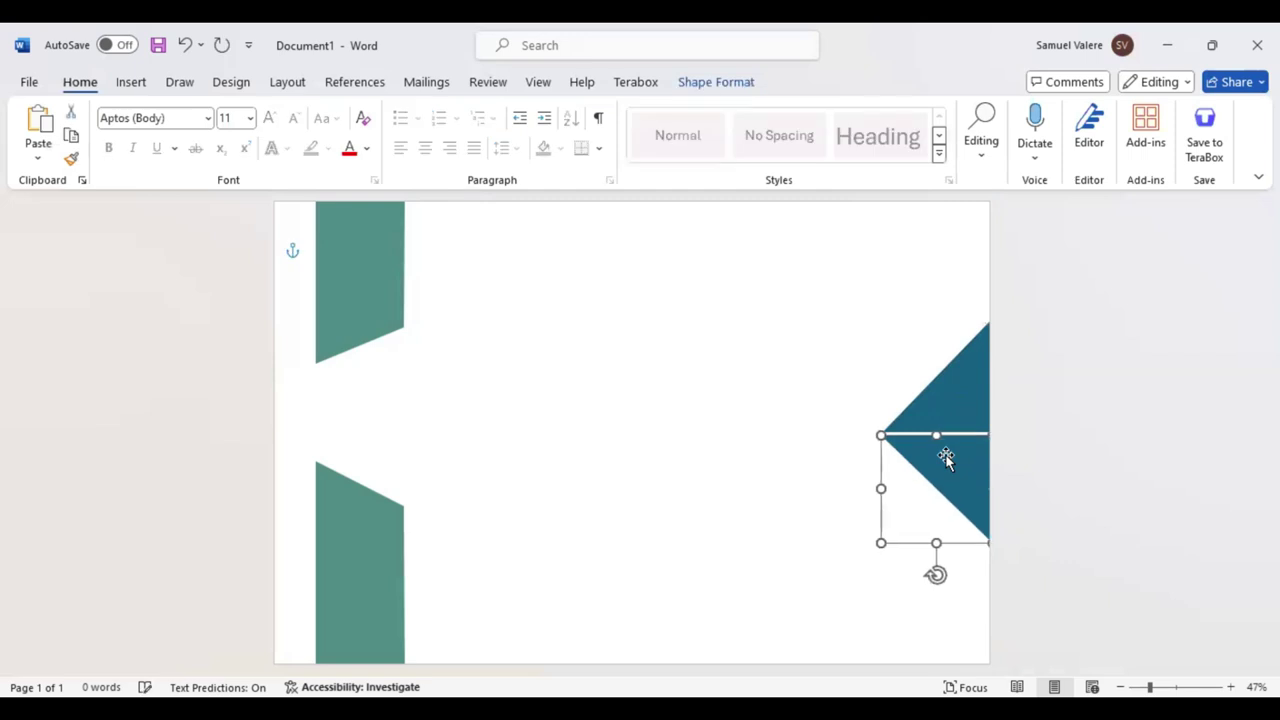
Fill the lower triangle with the panels' teal and the upper triangle with light Aqua
{"action": "left_click", "coordinate": [708, 84]}
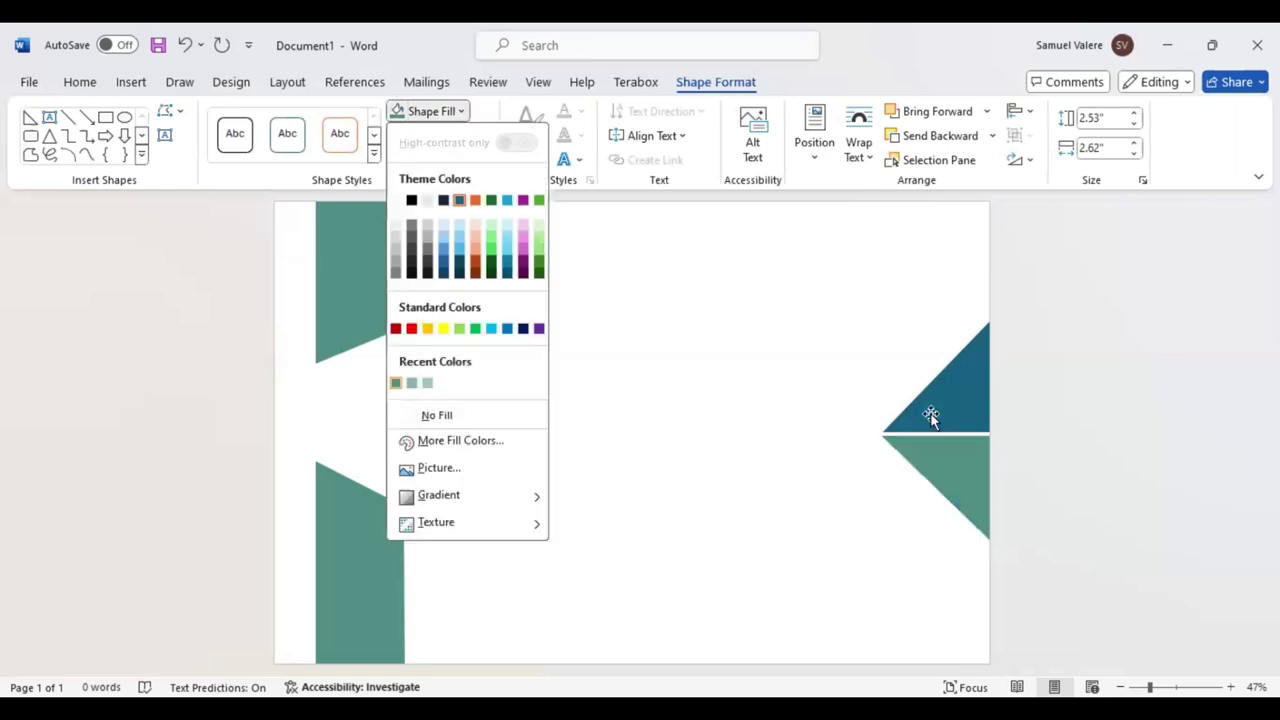
{"action": "key", "text": "Escape"}
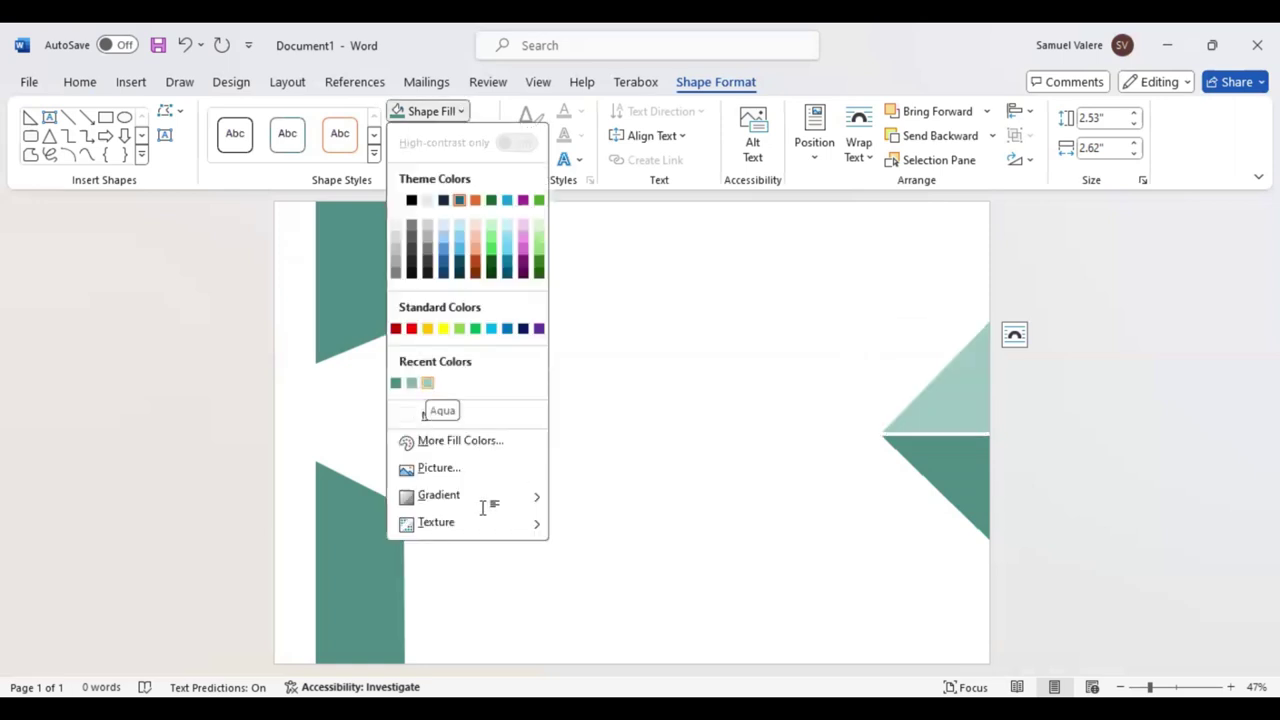
{"action": "left_click", "coordinate": [380, 520]}
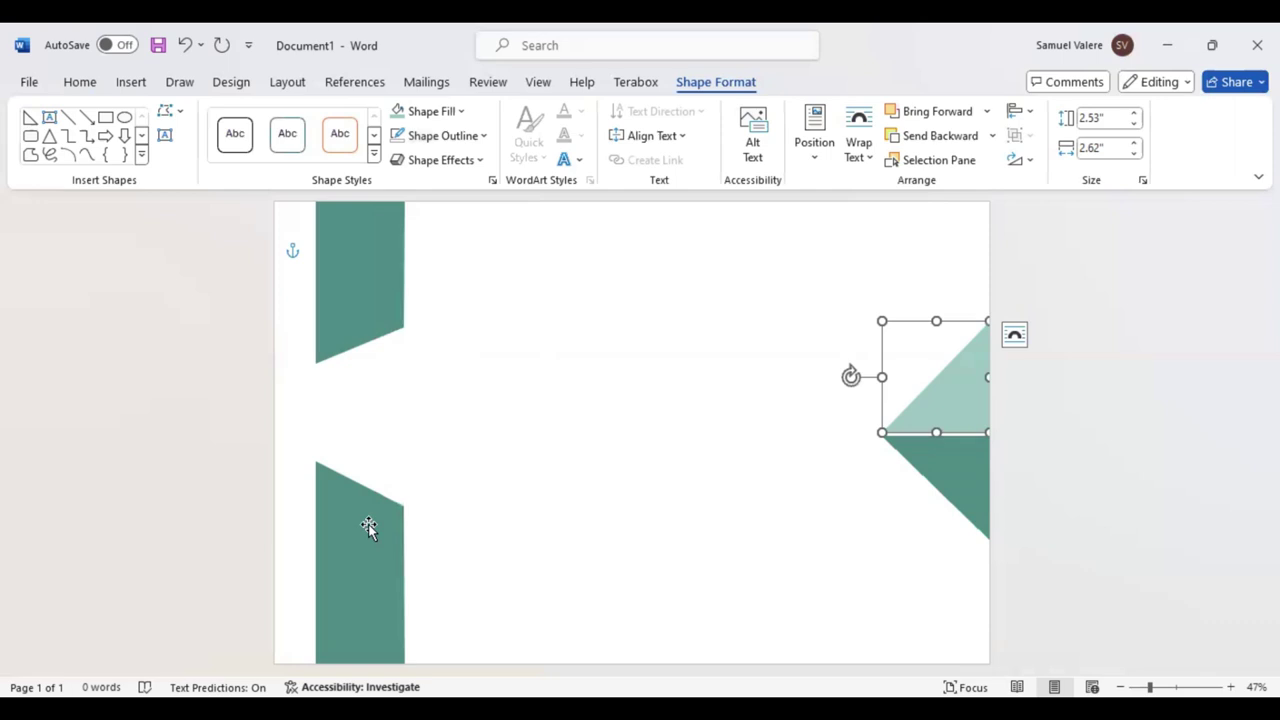
{"action": "left_click", "coordinate": [380, 485]}
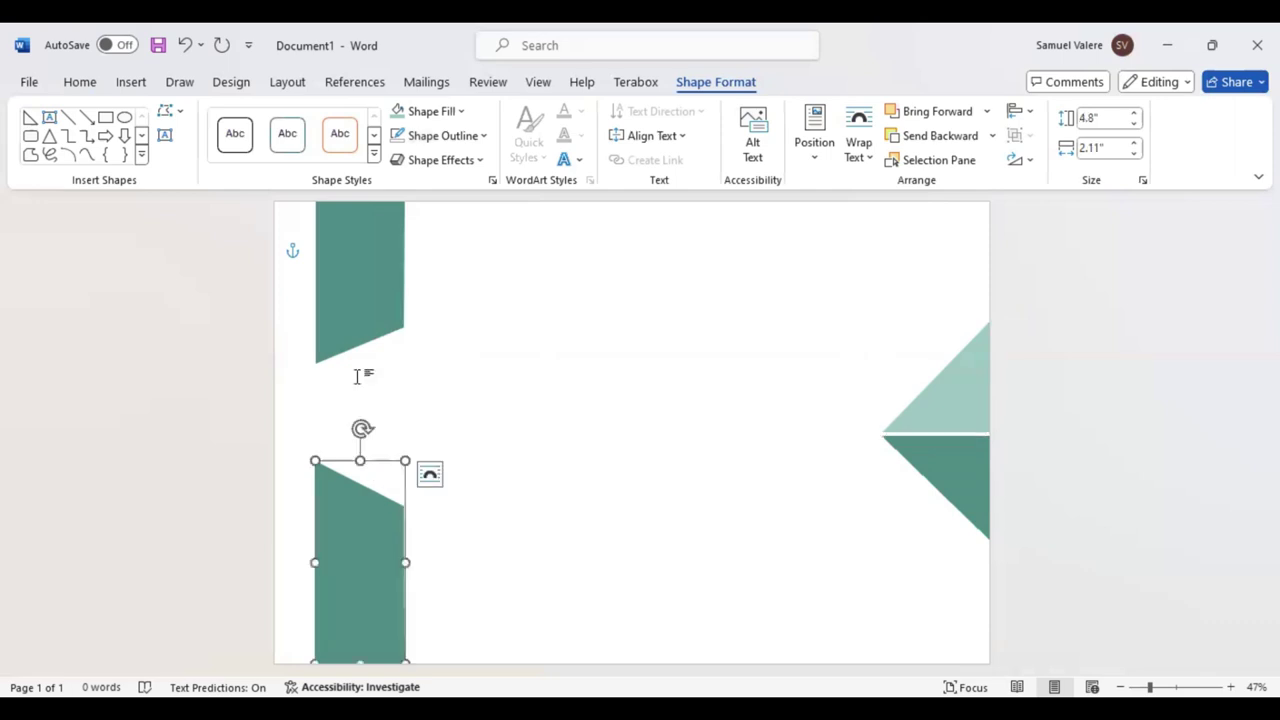
{"action": "left_click", "coordinate": [491, 397]}
Add a no-fill text box near the page top with centred, uppercase CERTIFICATE text
{"action": "scroll", "coordinate": [295, 119], "scroll_direction": "down", "scroll_amount": 1}
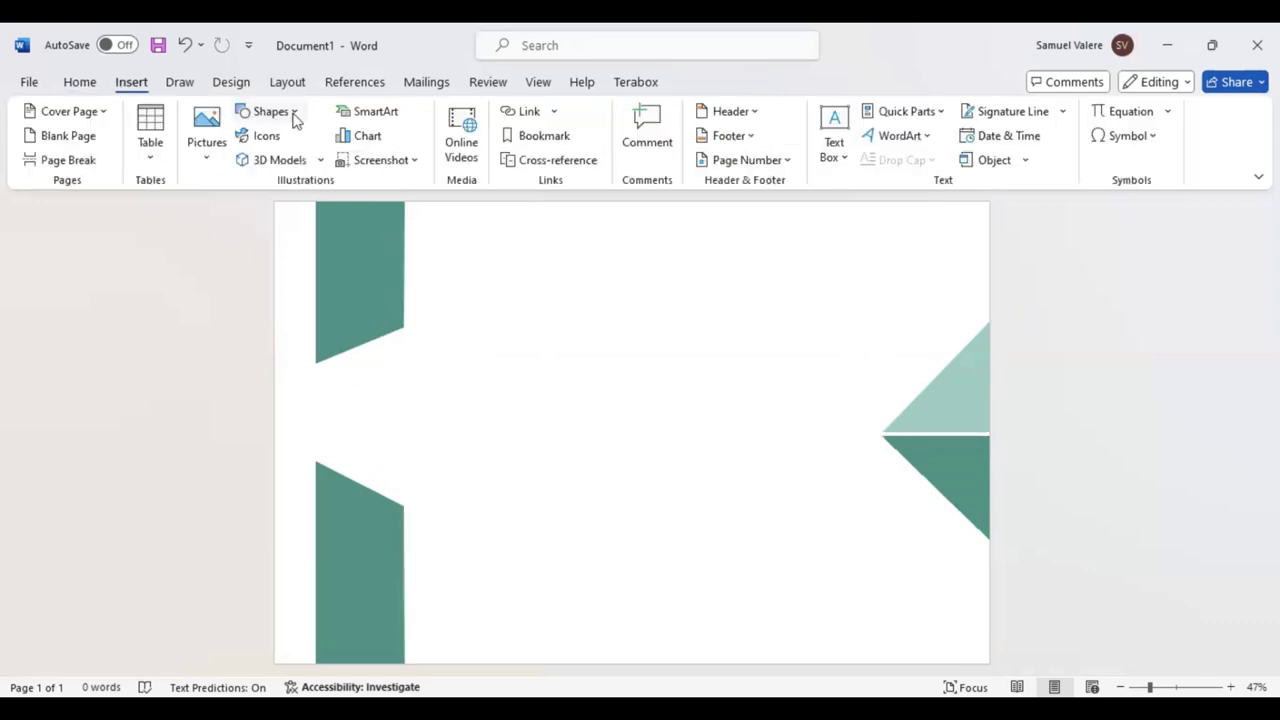
{"action": "left_click_drag", "start_coordinate": [491, 254], "coordinate": [781, 306]}
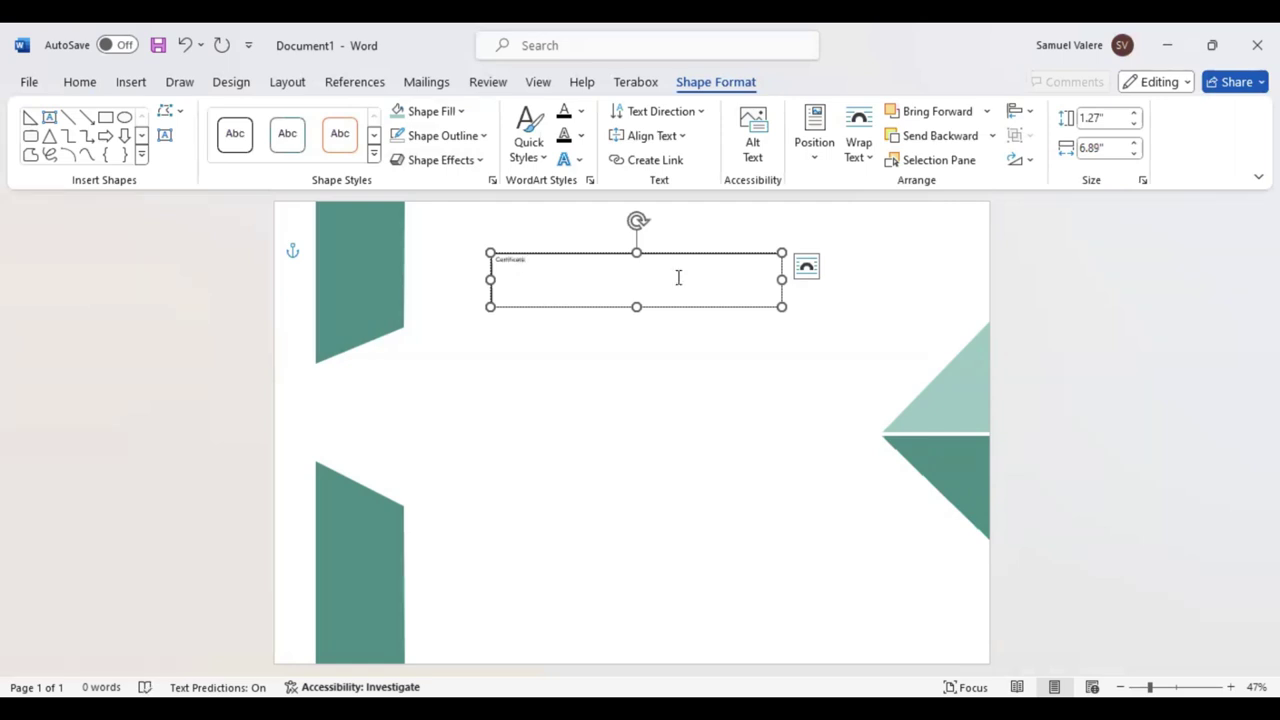
{"action": "left_click_drag", "start_coordinate": [530, 264], "coordinate": [490, 272]}
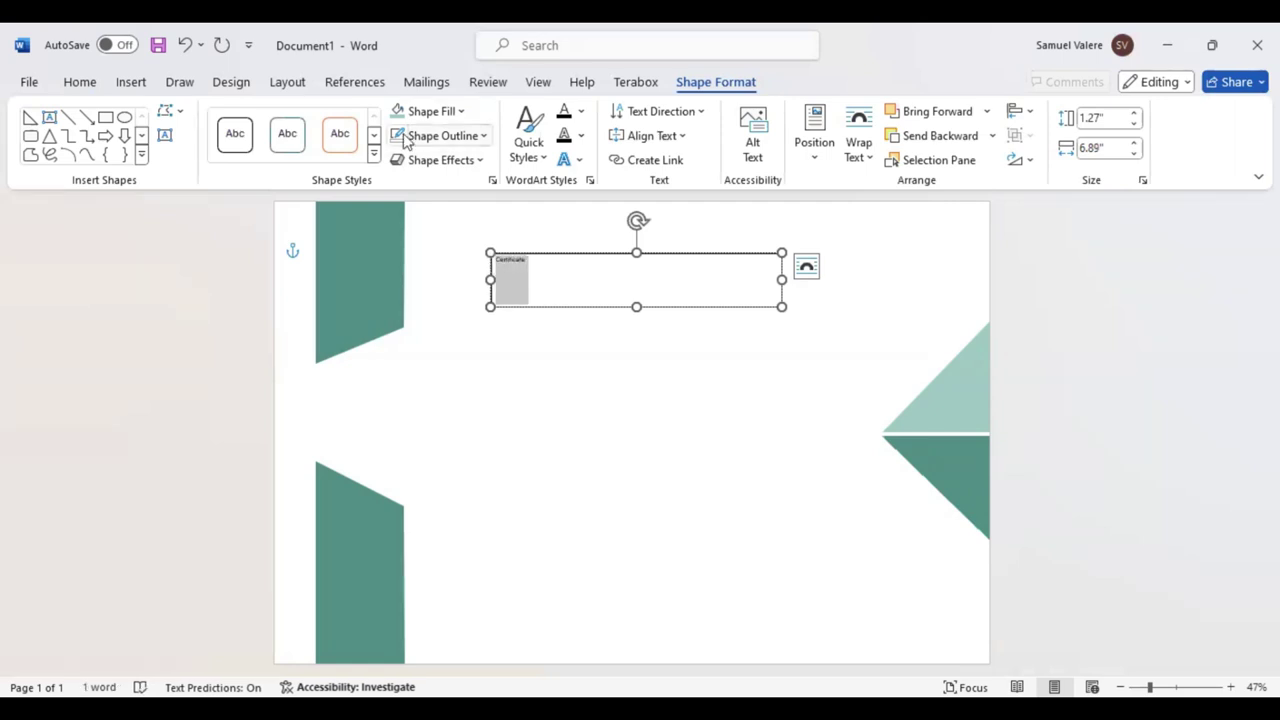
{"action": "left_click", "coordinate": [462, 111]}
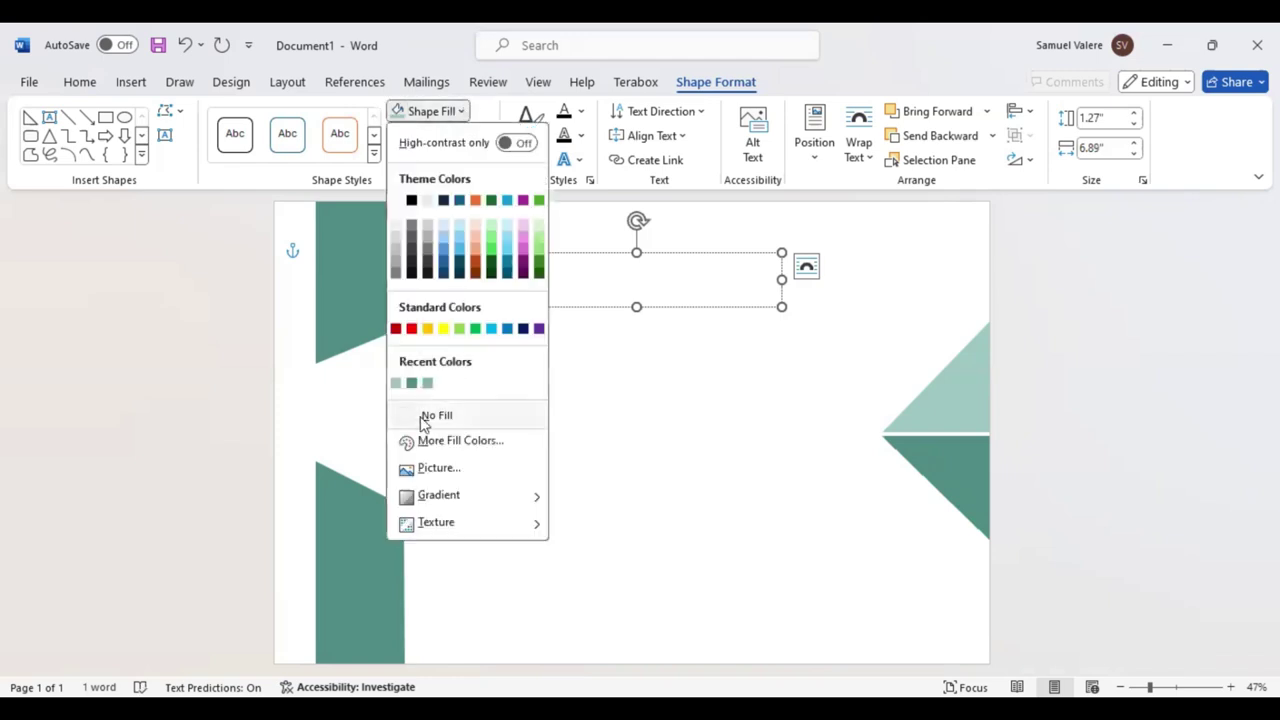
{"action": "left_click", "coordinate": [412, 416]}
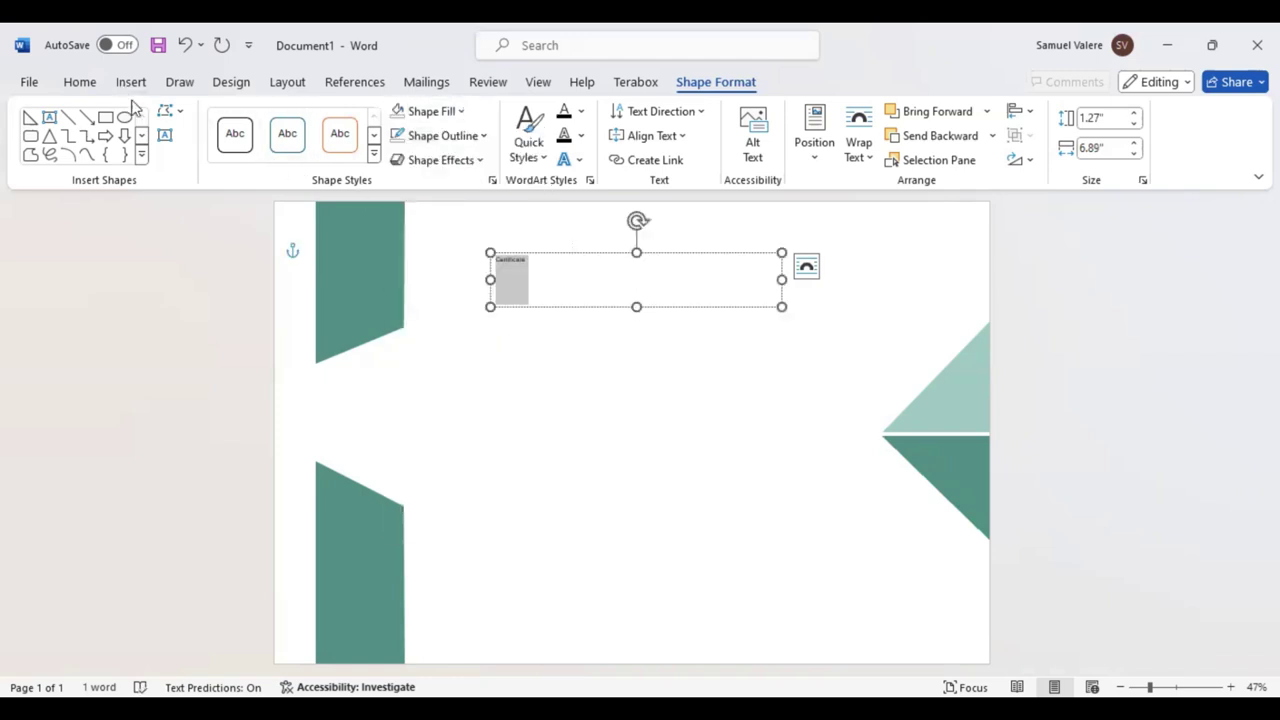
{"action": "left_click", "coordinate": [80, 82]}
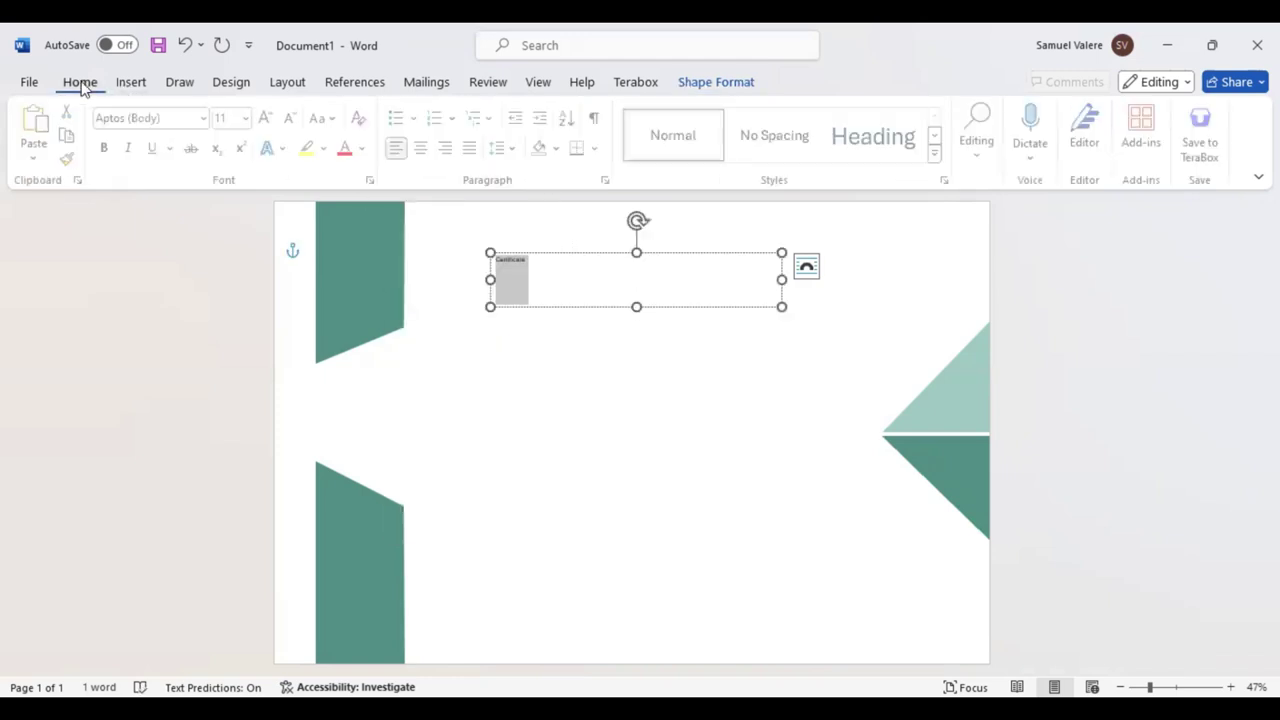
{"action": "left_click", "coordinate": [425, 149]}
{"action": "left_click", "coordinate": [330, 118]}
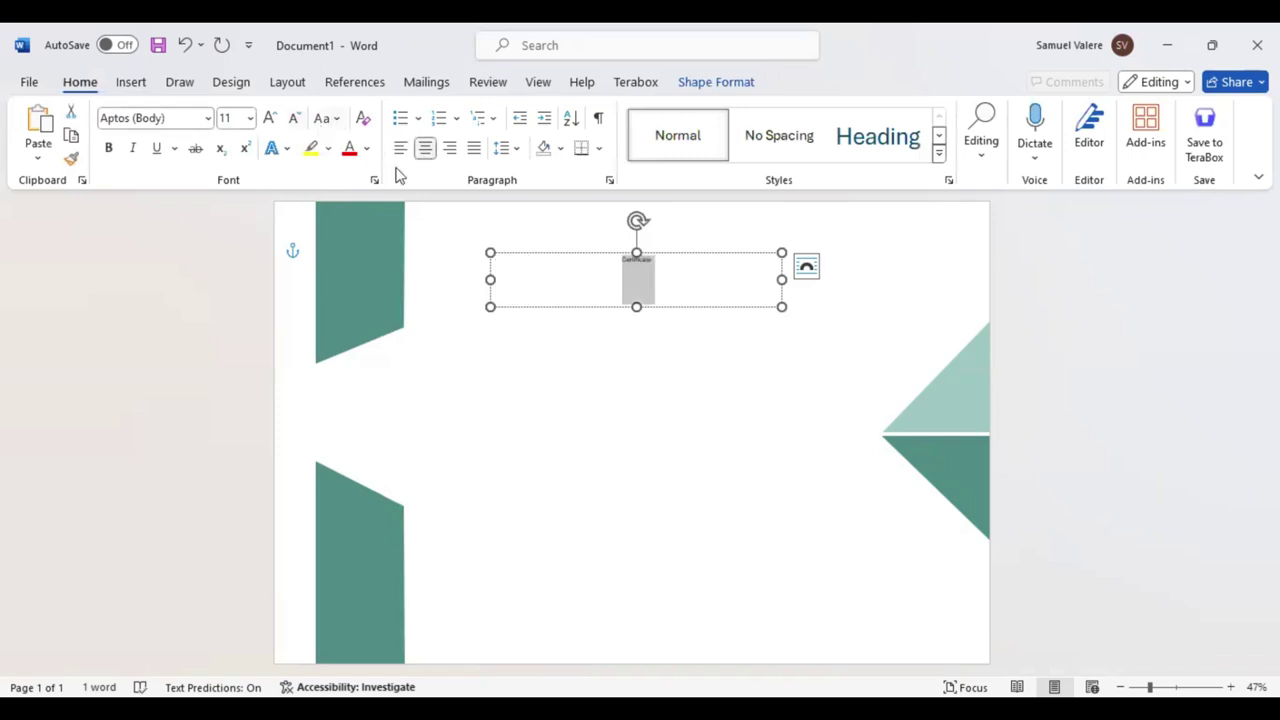
{"action": "left_click", "coordinate": [375, 197]}
Set CERTIFICATE to Baskerville Old Face at 48 pt and open the Font dialog's Advanced settings
{"action": "left_click", "coordinate": [174, 117]}
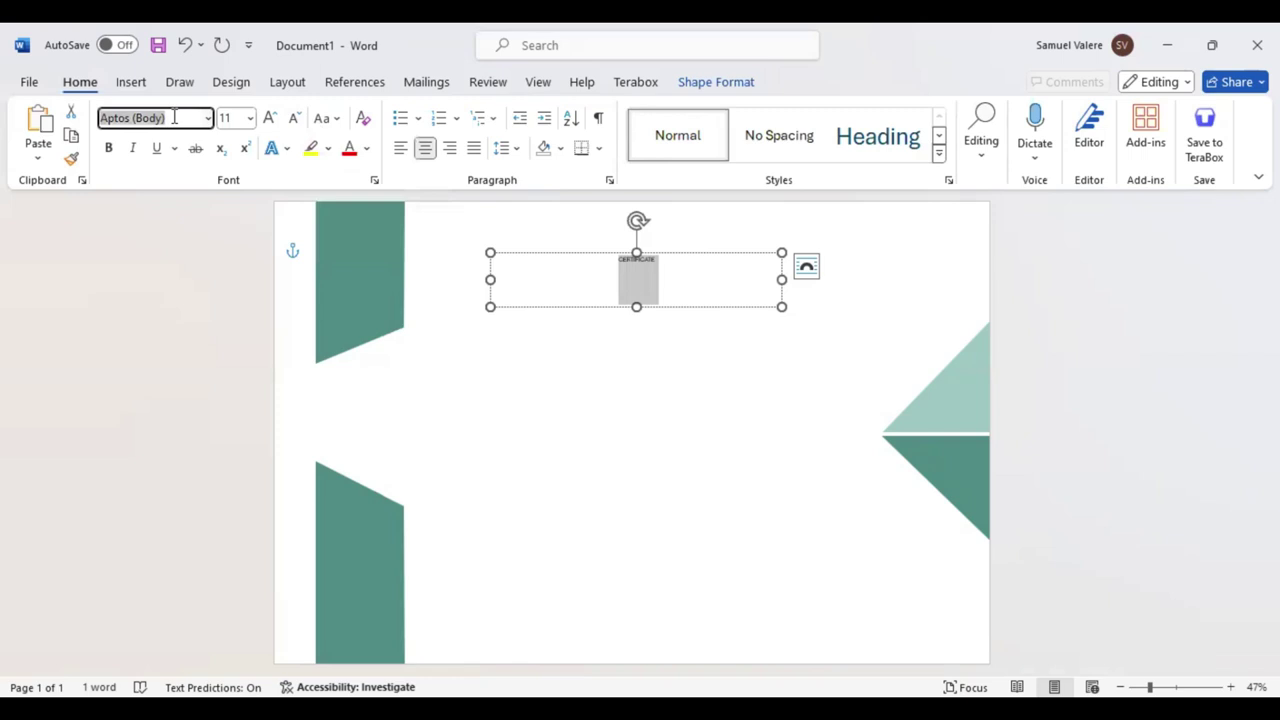
{"action": "type", "text": "Baskerville Old Face"}
{"action": "key", "text": "Return"}
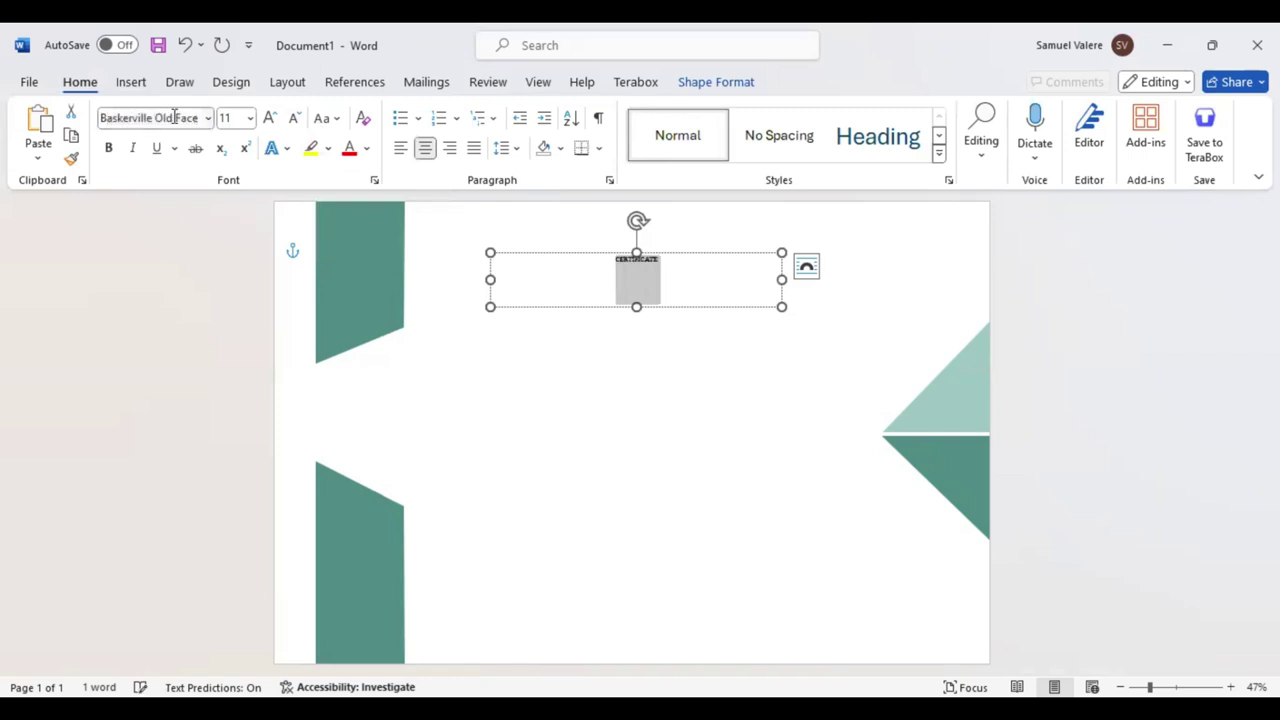
{"action": "left_click", "coordinate": [270, 118]}
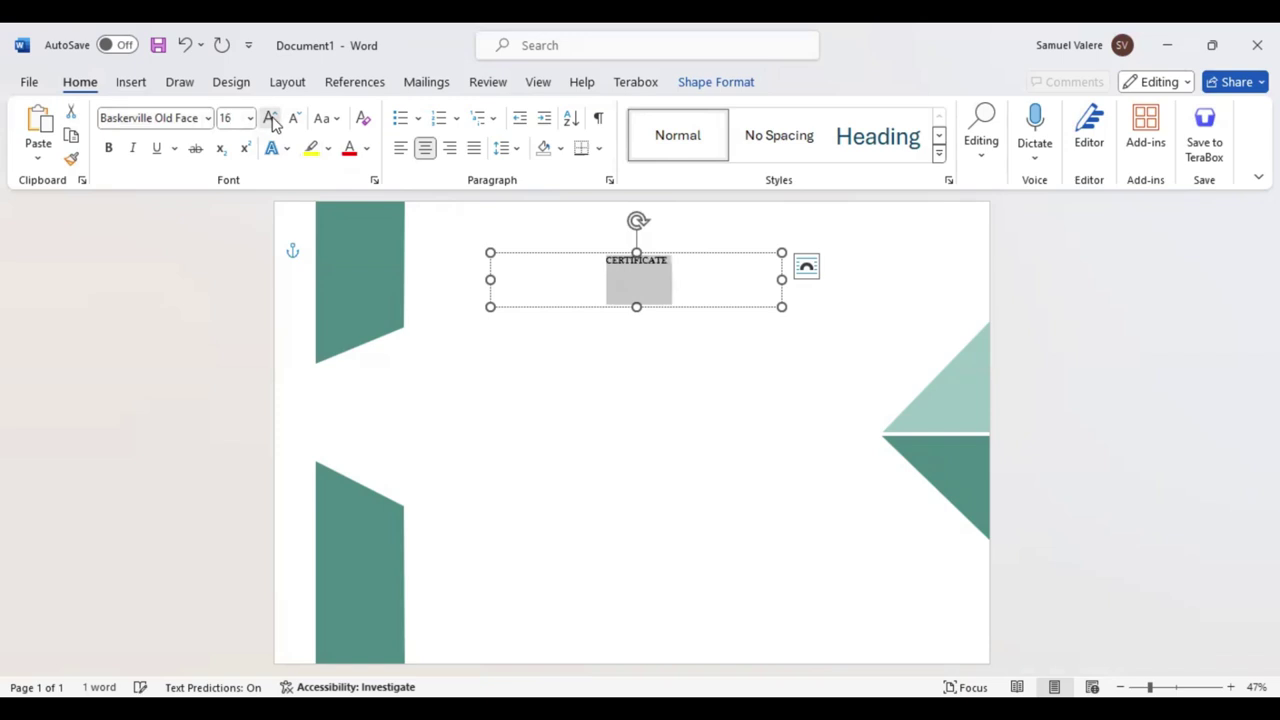
{"action": "left_click", "coordinate": [270, 118]}
{"action": "left_click", "coordinate": [270, 118]}
{"action": "left_click", "coordinate": [270, 118]}
{"action": "left_click", "coordinate": [270, 118]}
{"action": "left_click", "coordinate": [270, 118]}
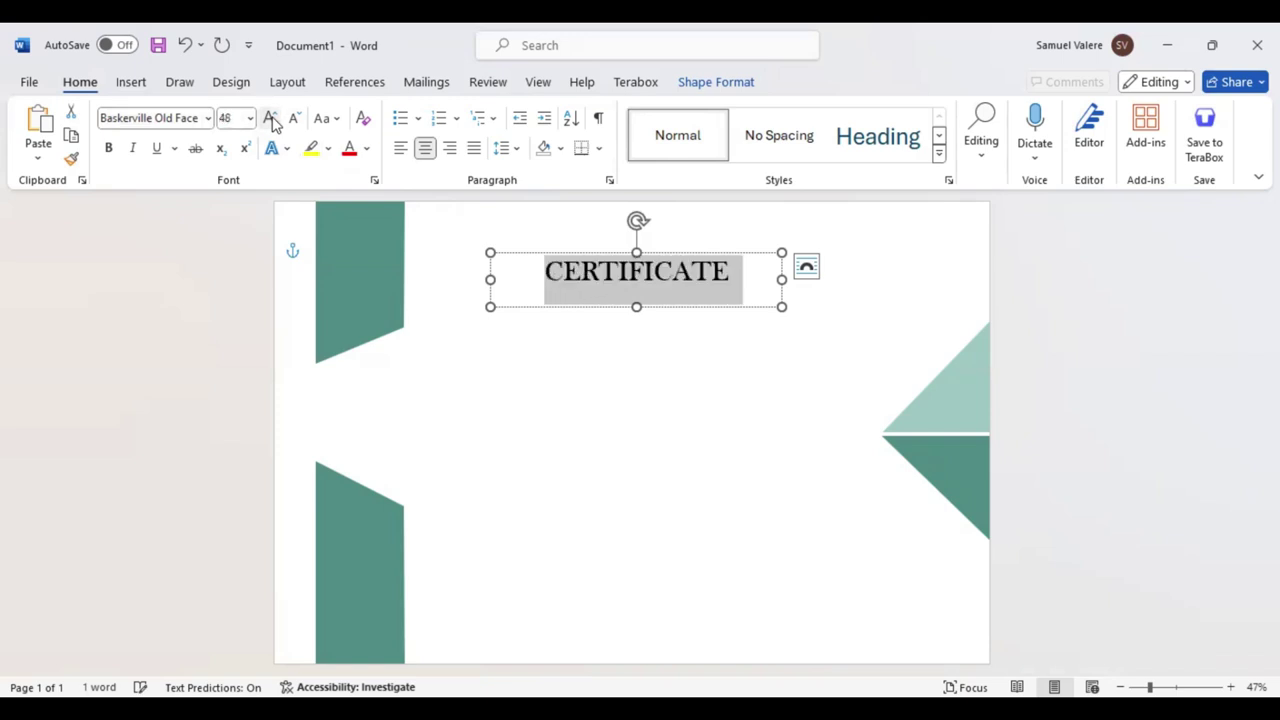
{"action": "left_click", "coordinate": [374, 180]}
{"action": "left_click", "coordinate": [540, 158]}
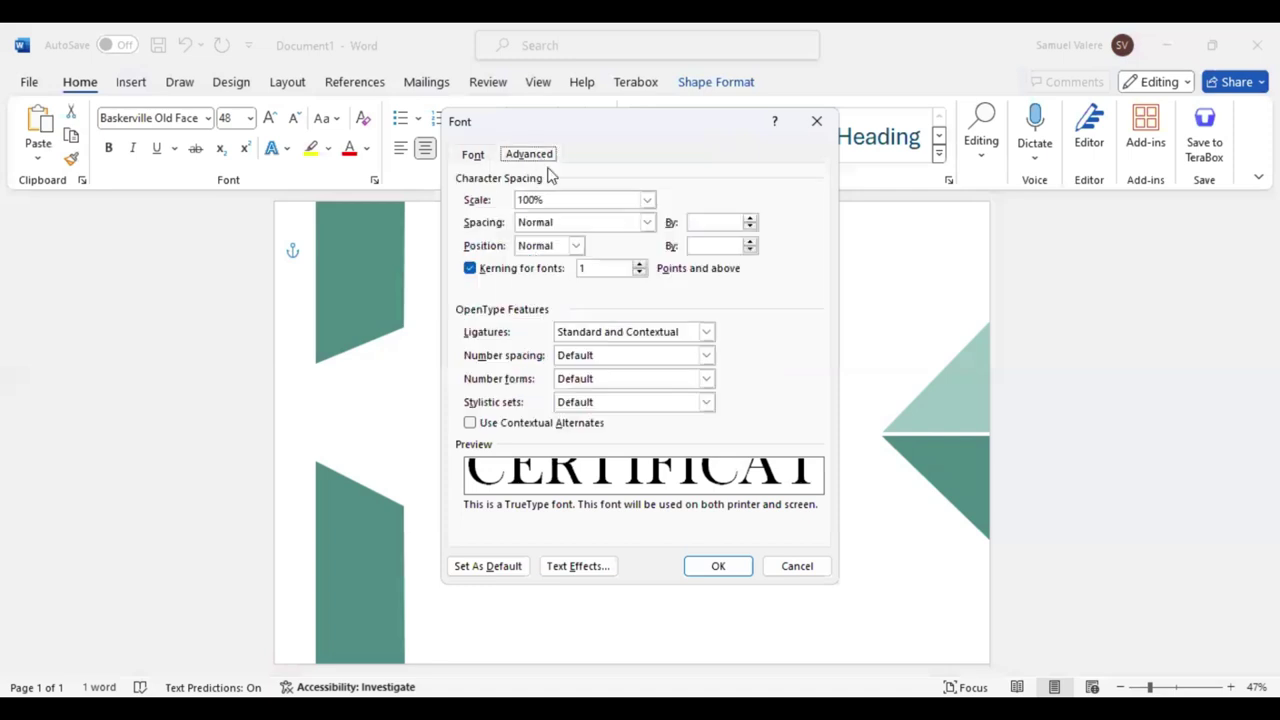
Apply Expanded character spacing to CERTIFICATE
{"action": "left_click", "coordinate": [631, 222]}
{"action": "left_click", "coordinate": [563, 252]}
{"action": "left_click", "coordinate": [697, 222]}
{"action": "key", "text": "BackSpace"}
{"action": "key", "text": "Return"}
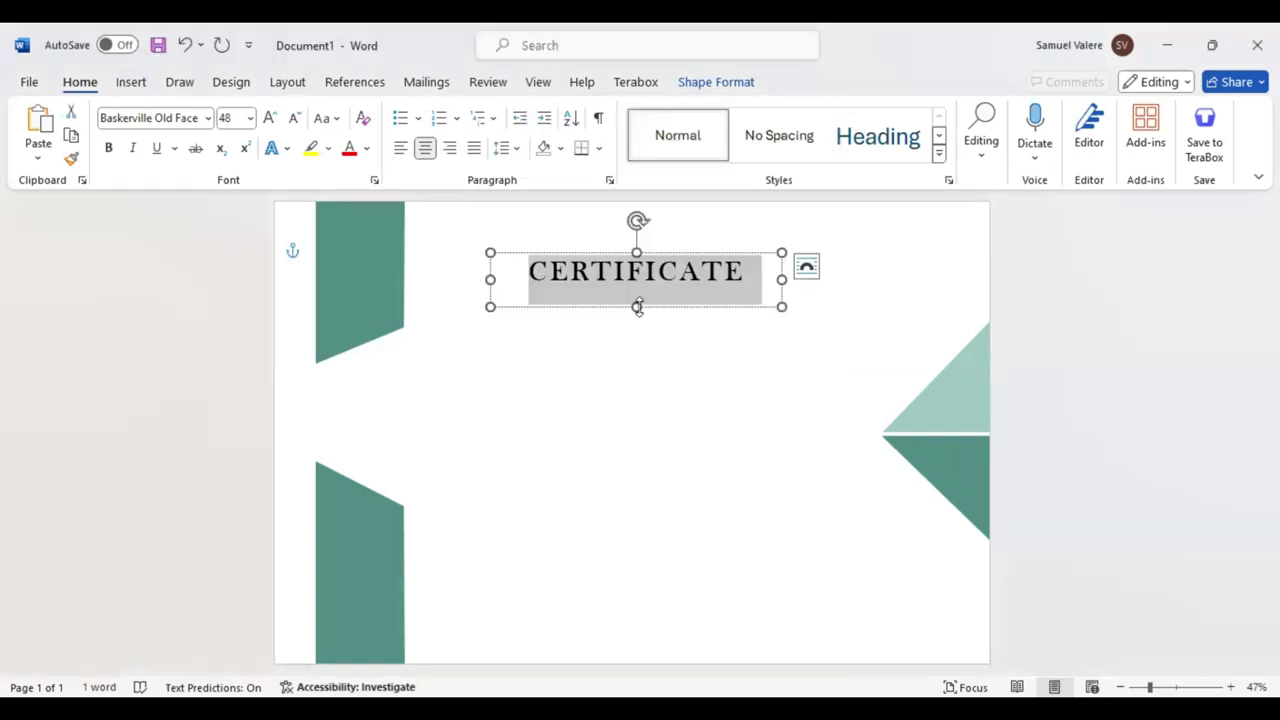
Shrink the CERTIFICATE box to fit, centre it on the page, and place a copy below
{"action": "left_click_drag", "start_coordinate": [637, 307], "coordinate": [637, 286]}
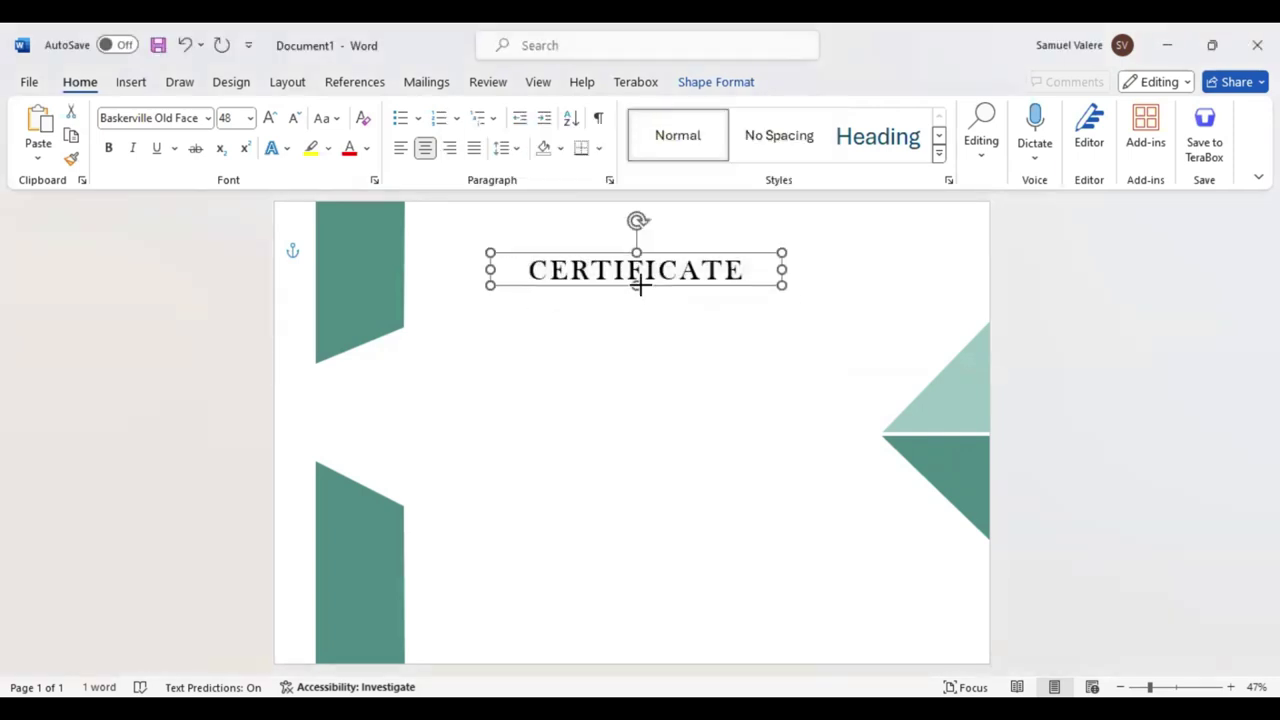
{"action": "left_click_drag", "start_coordinate": [782, 269], "coordinate": [729, 269]}
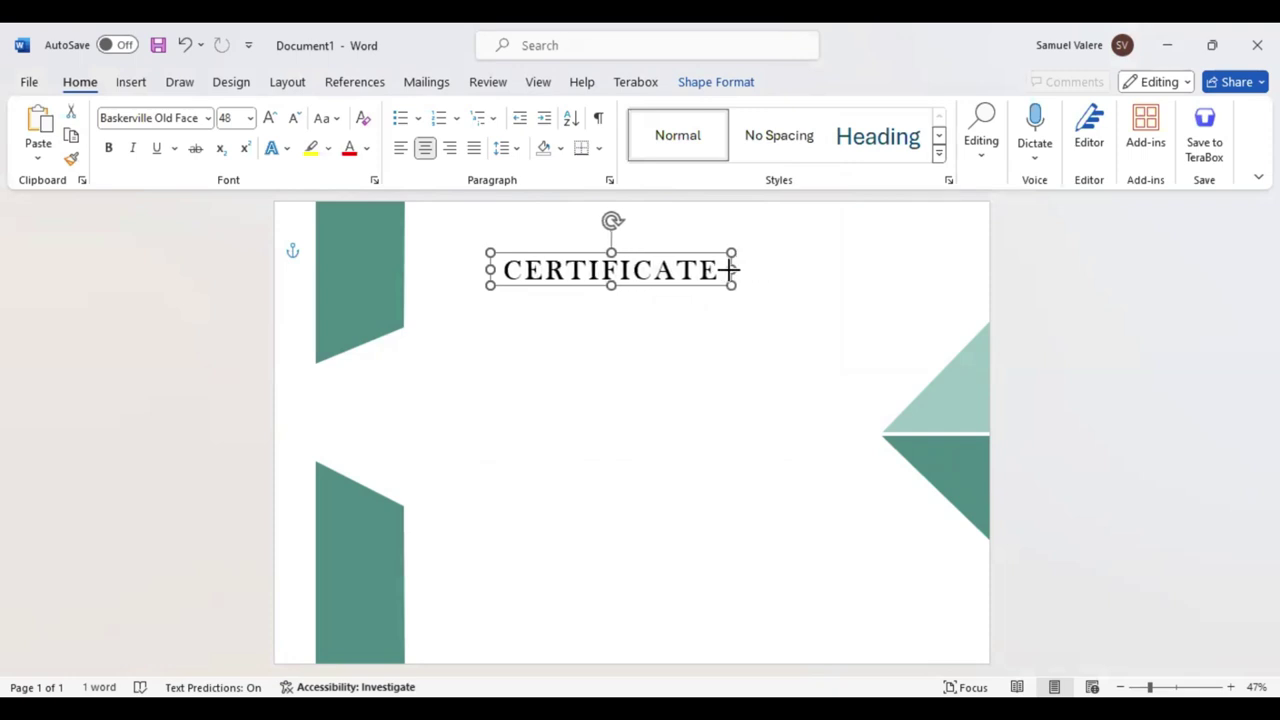
{"action": "left_click_drag", "start_coordinate": [634, 286], "coordinate": [676, 284]}
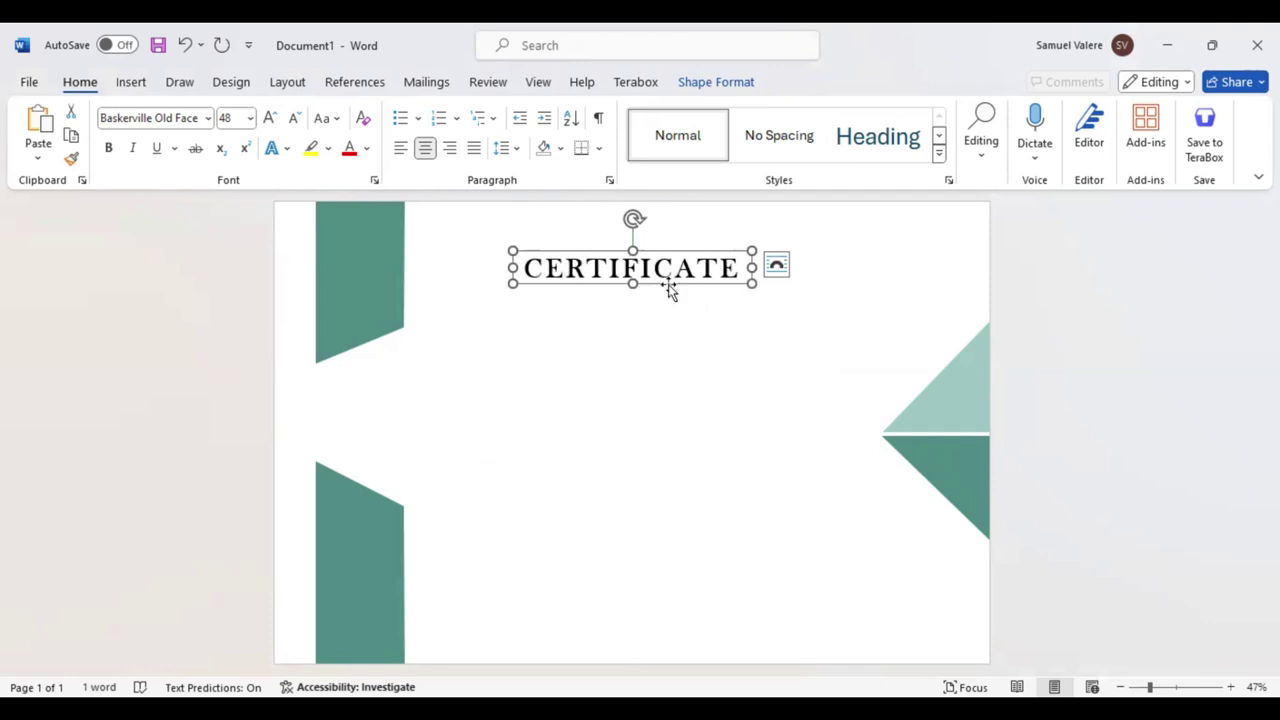
{"action": "left_click_drag", "start_coordinate": [670, 288], "coordinate": [670, 310]}
Change the copied box's text to 'Of Appreciation' in UPPERCASE, then widen and centre the box
{"action": "double_click", "coordinate": [648, 298]}
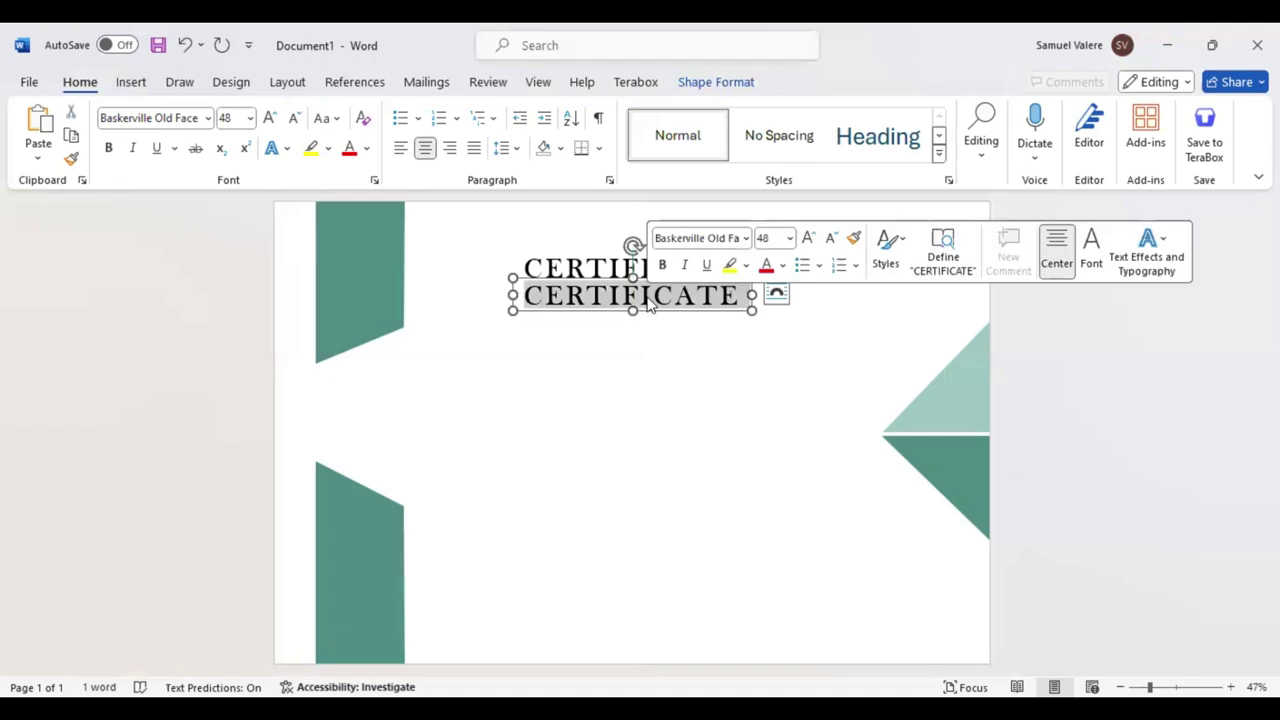
{"action": "type", "text": "Of A"}
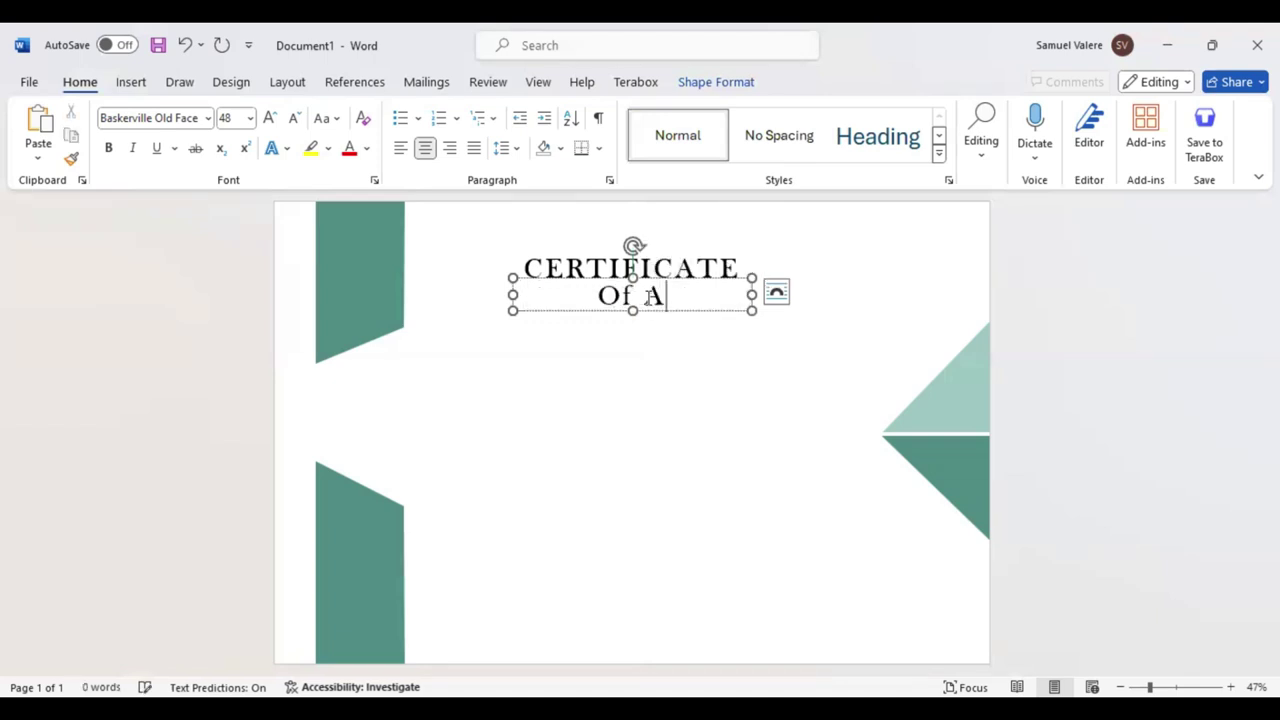
{"action": "type", "text": "ppreciati"}
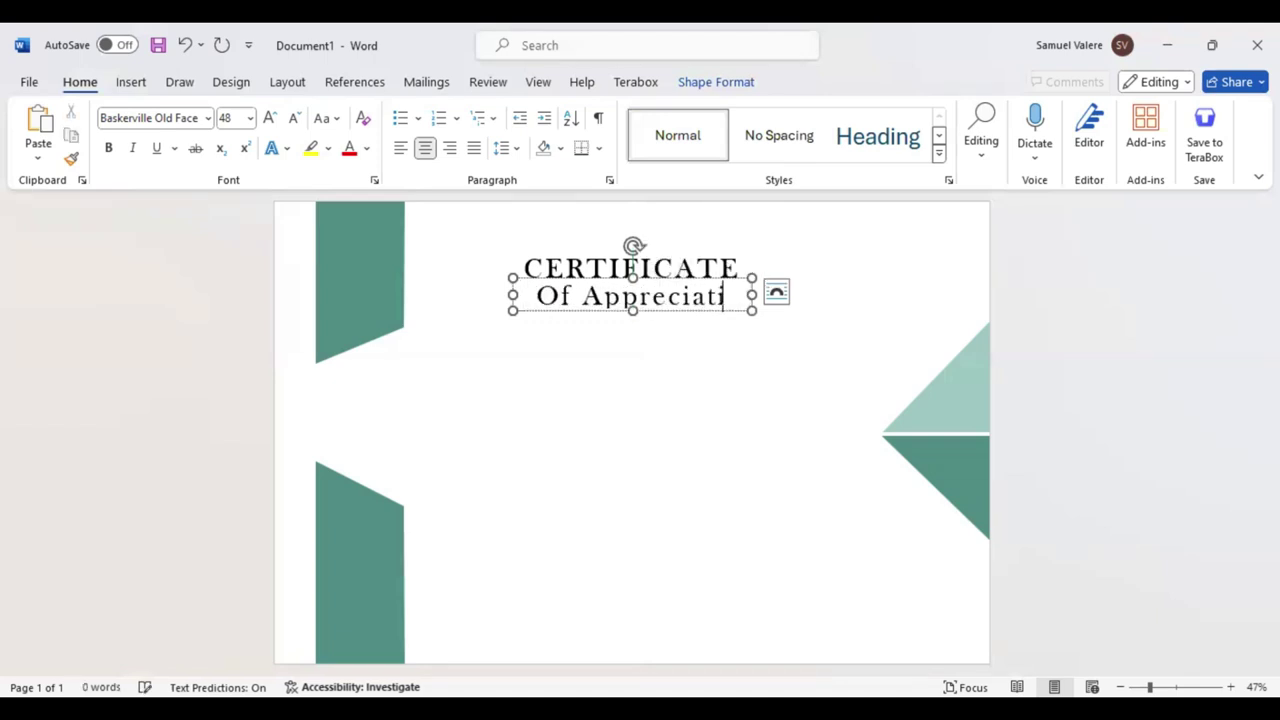
{"action": "type", "text": "on"}
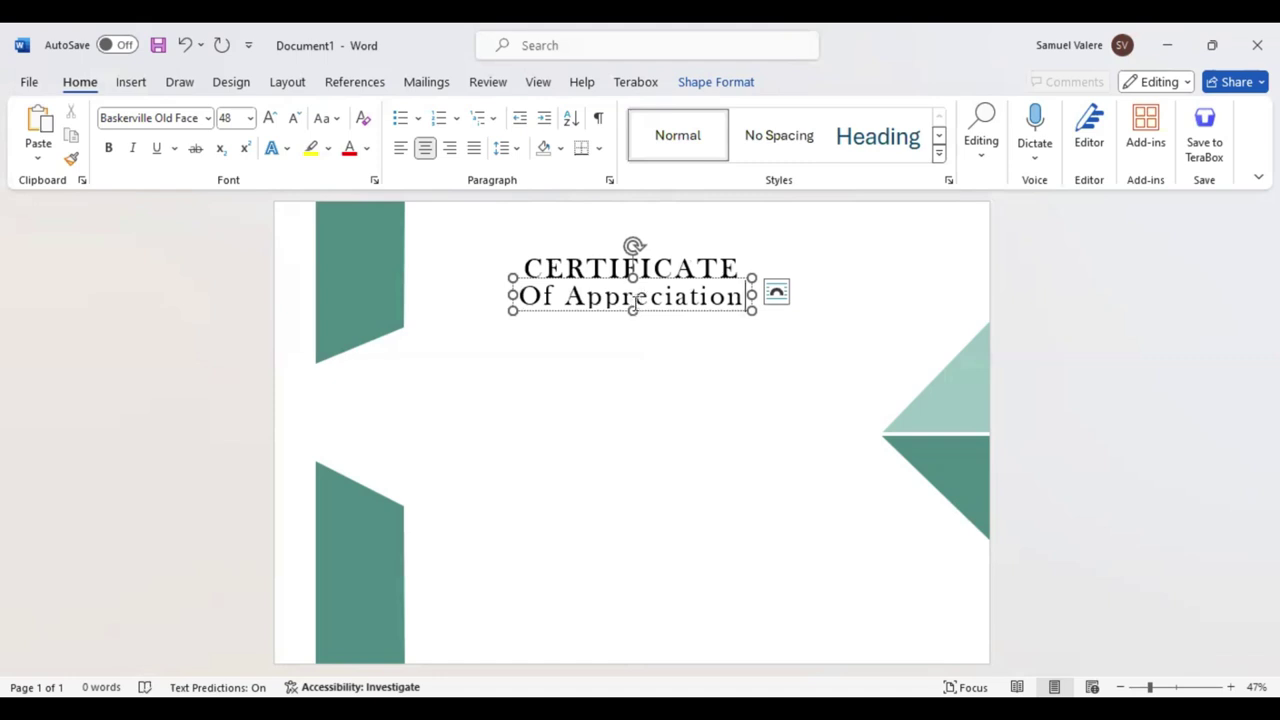
{"action": "triple_click", "coordinate": [630, 305]}
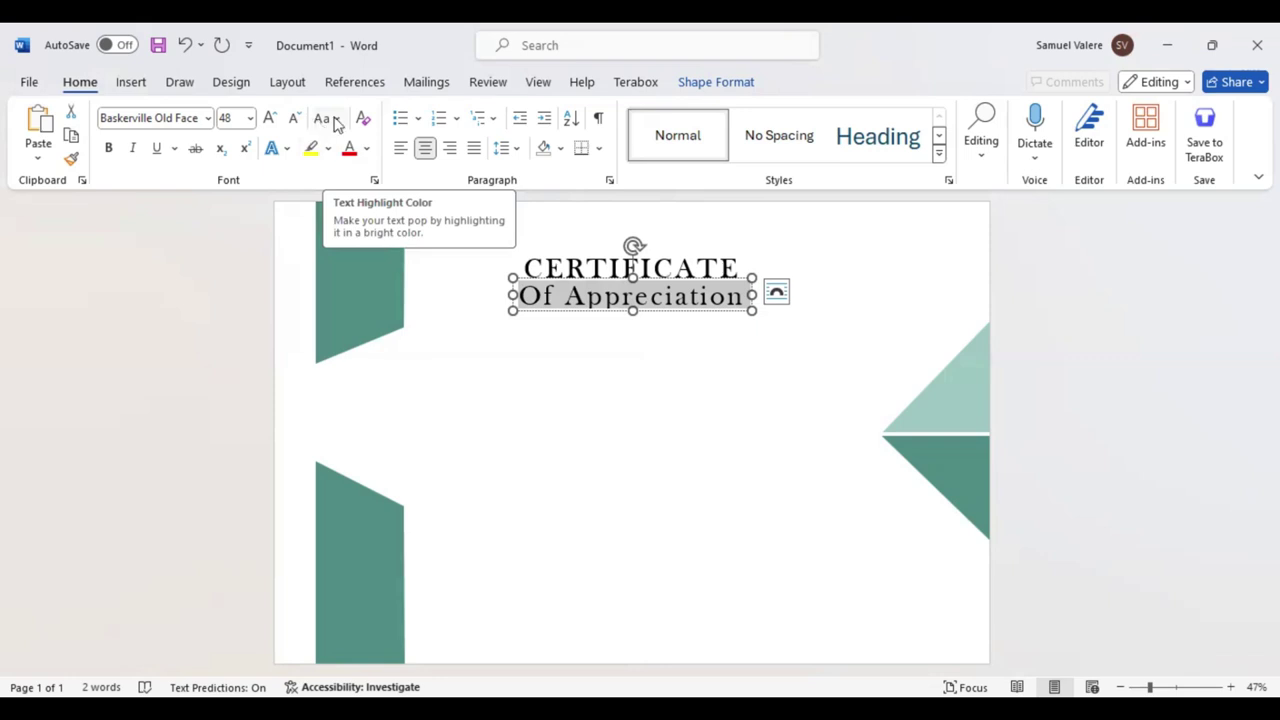
{"action": "left_click", "coordinate": [328, 118]}
{"action": "left_click", "coordinate": [374, 197]}
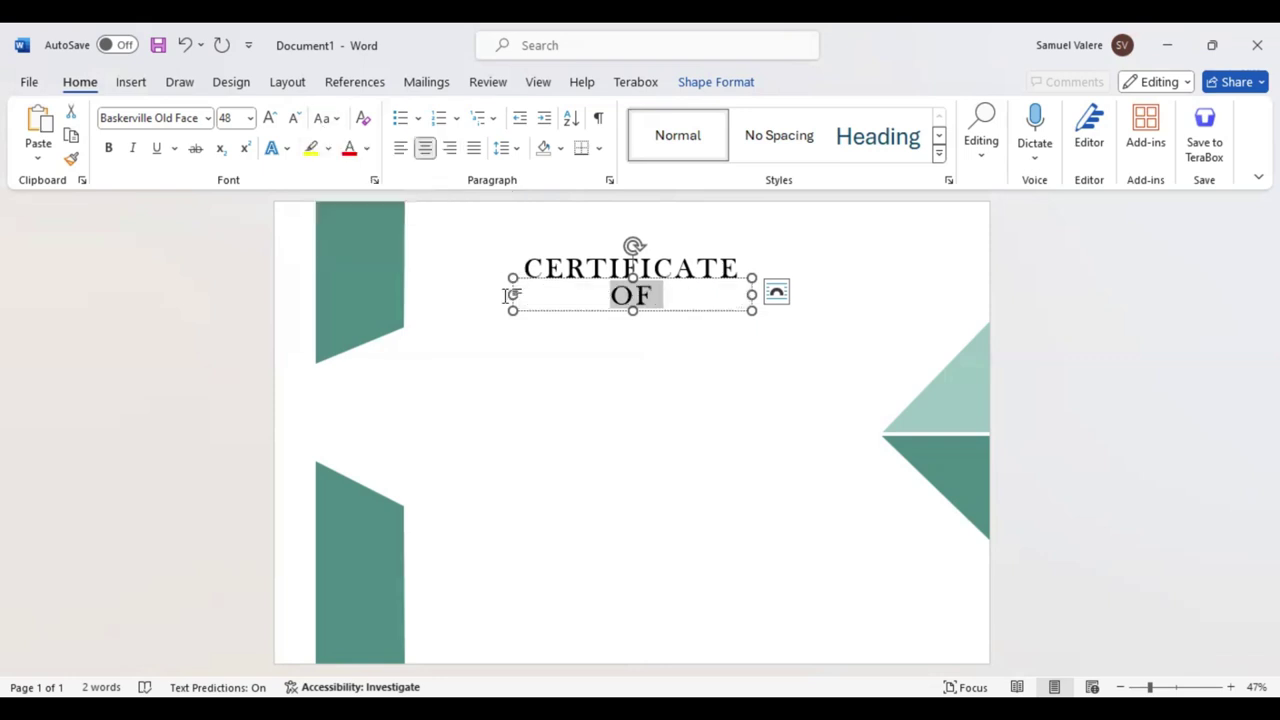
{"action": "left_click_drag", "start_coordinate": [512, 294], "coordinate": [429, 294]}
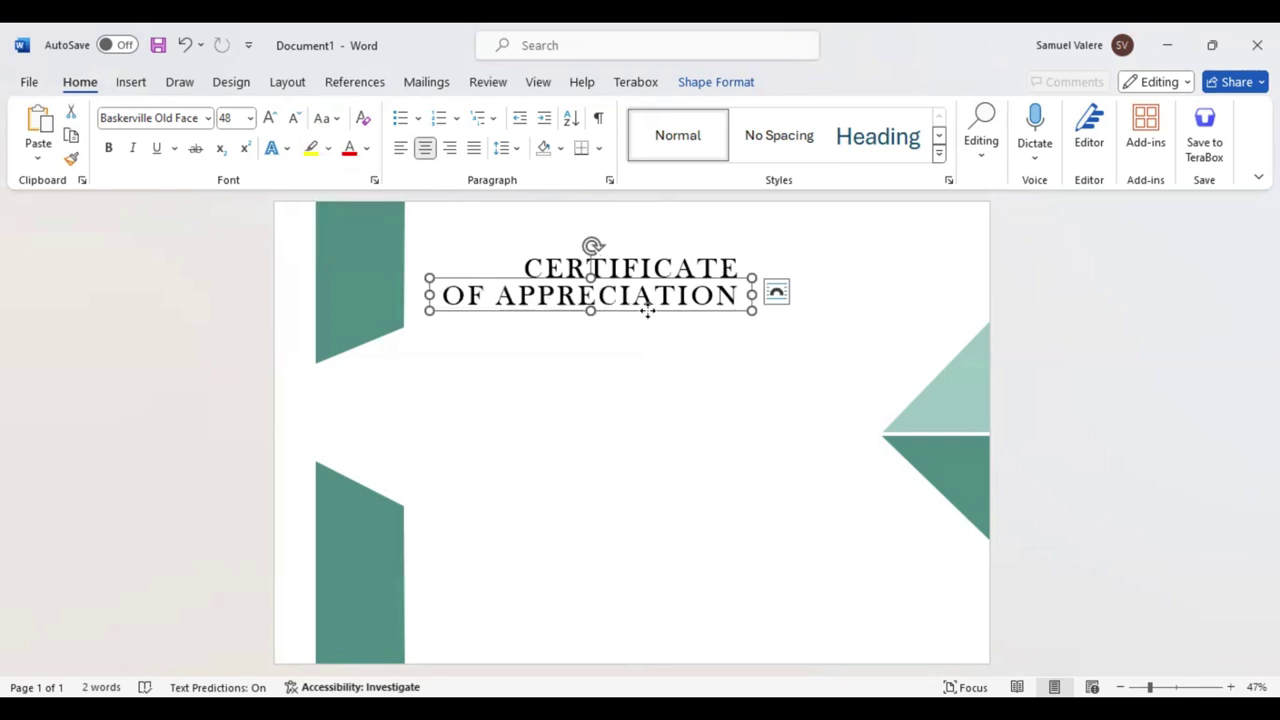
{"action": "left_click_drag", "start_coordinate": [638, 311], "coordinate": [679, 312]}
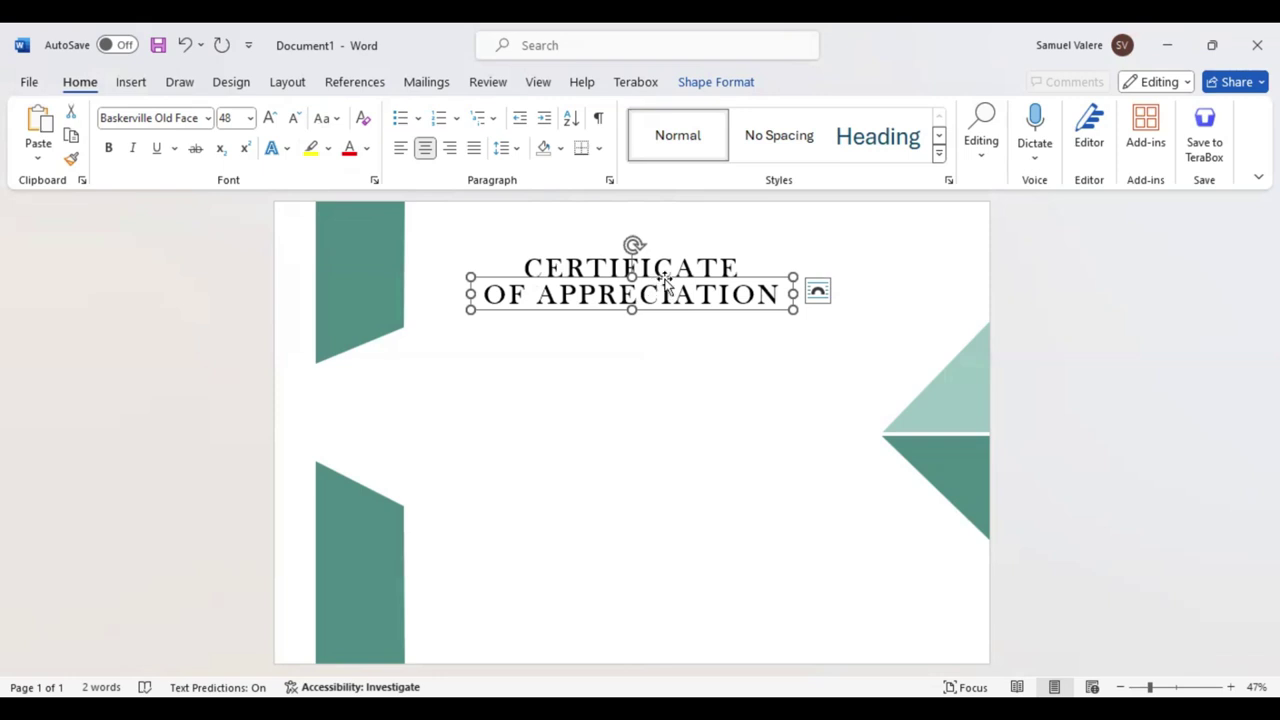
Colour OF APPRECIATION, then CERTIFICATE, with the recent teal font colour
{"action": "left_click", "coordinate": [367, 148]}
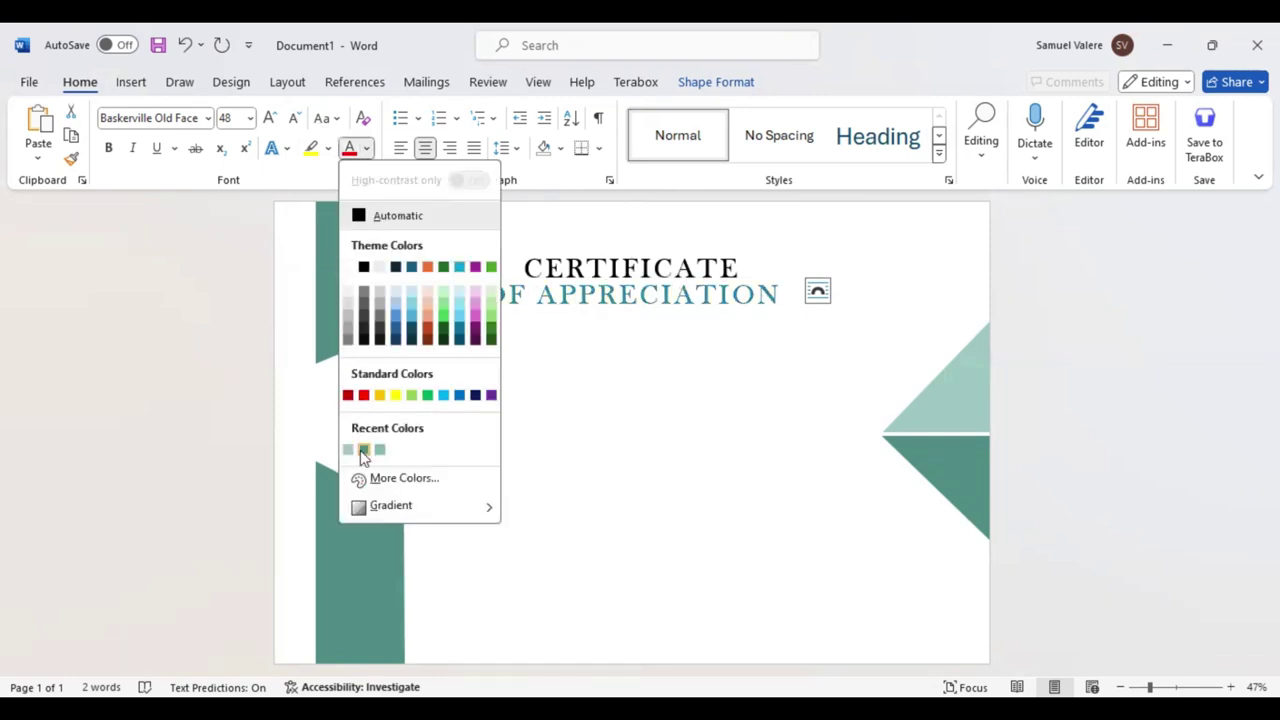
{"action": "left_click", "coordinate": [363, 450]}
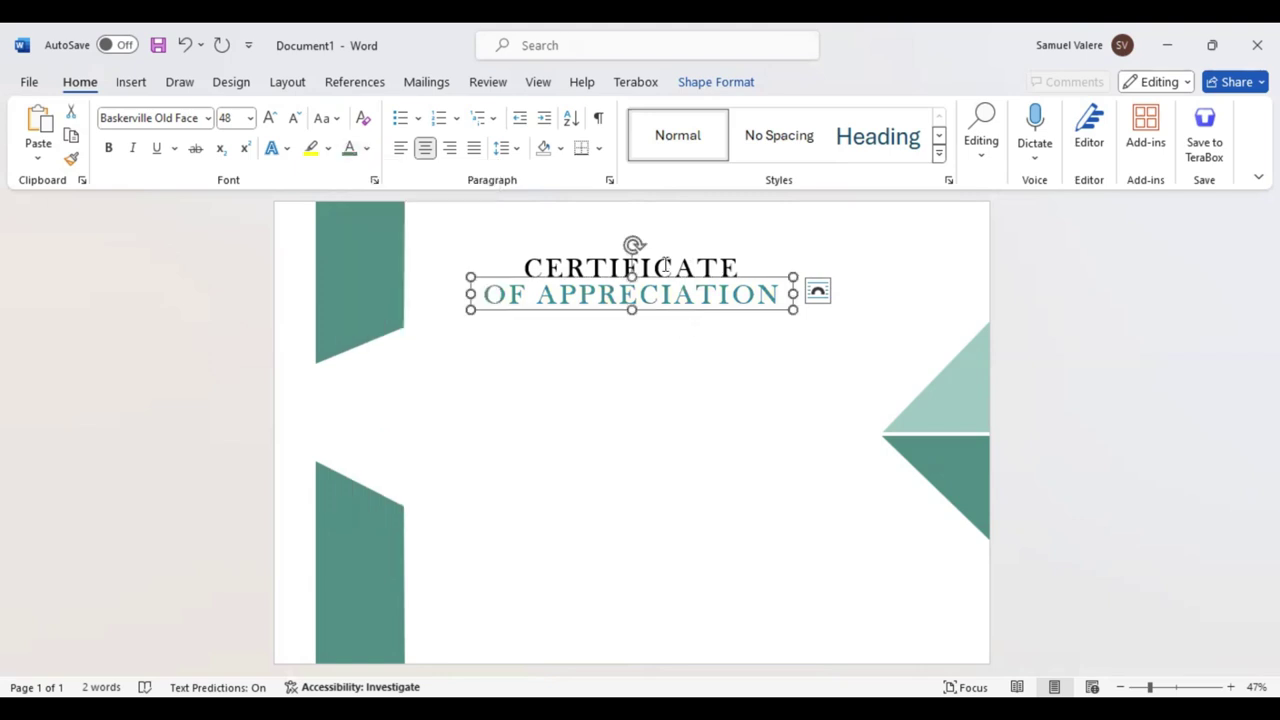
{"action": "left_click", "coordinate": [662, 266]}
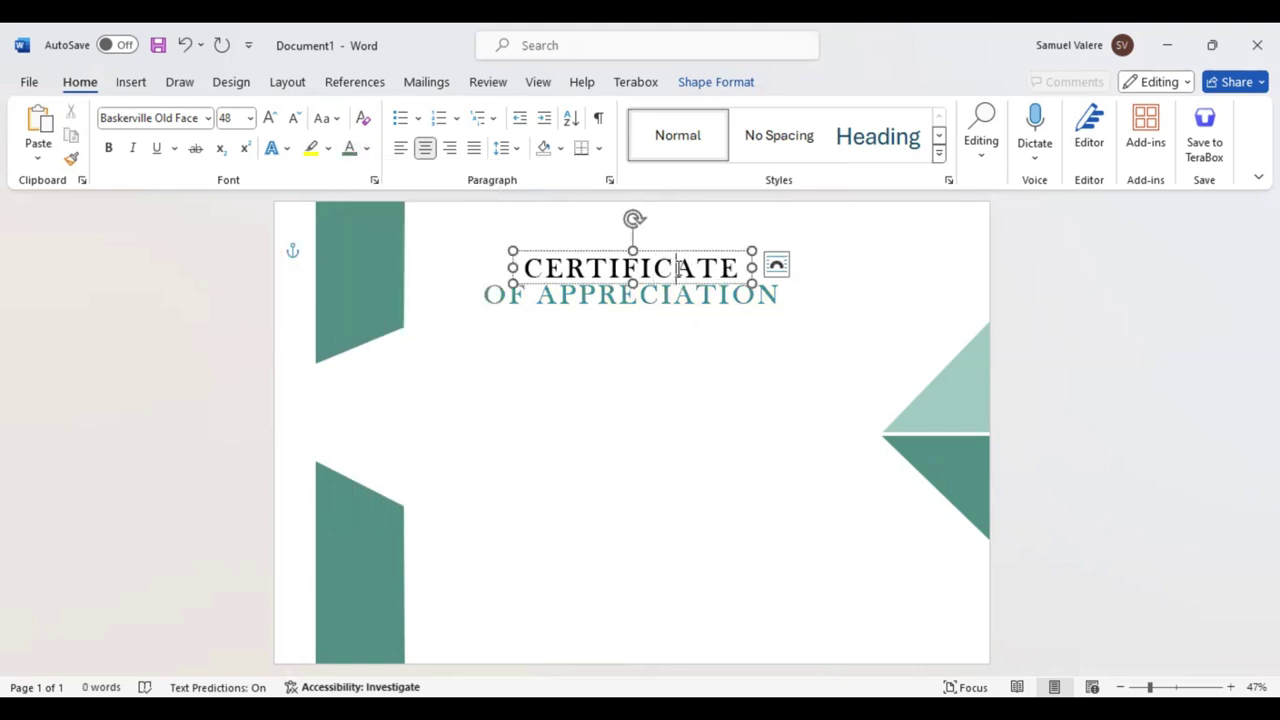
{"action": "double_click", "coordinate": [678, 268]}
{"action": "left_click", "coordinate": [367, 148]}
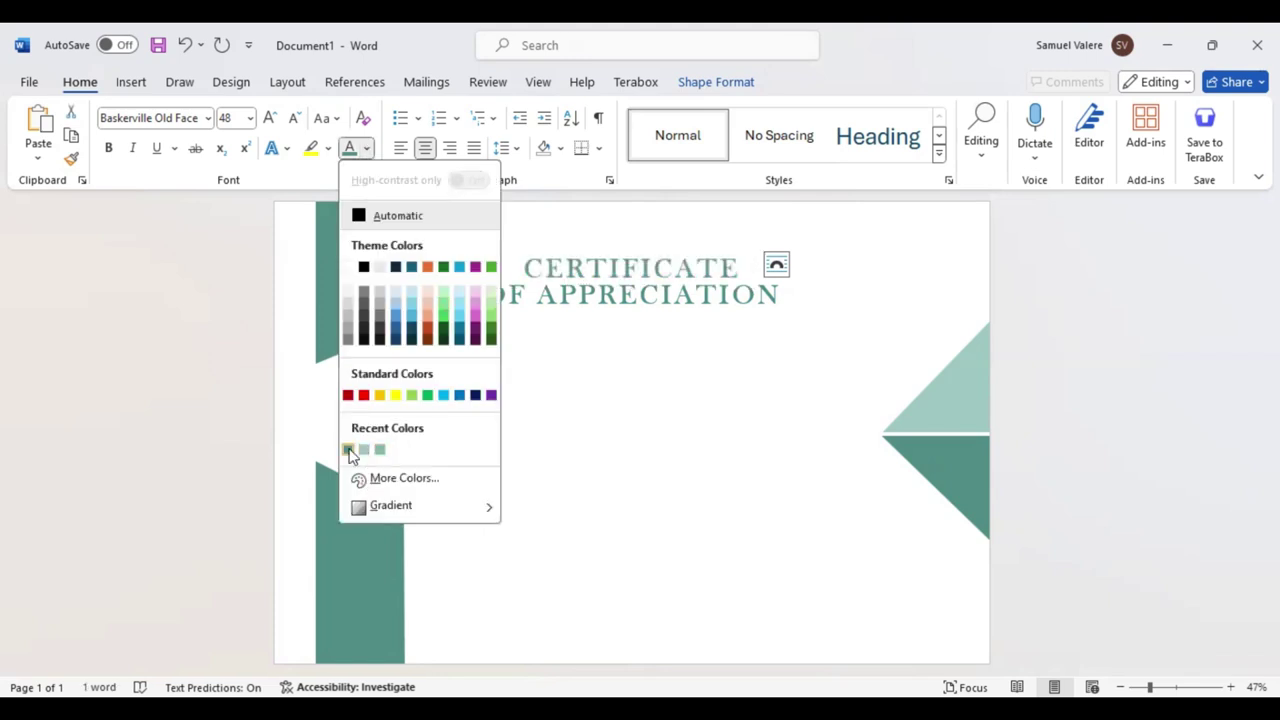
{"action": "left_click", "coordinate": [614, 374]}
{"action": "left_click", "coordinate": [612, 350]}
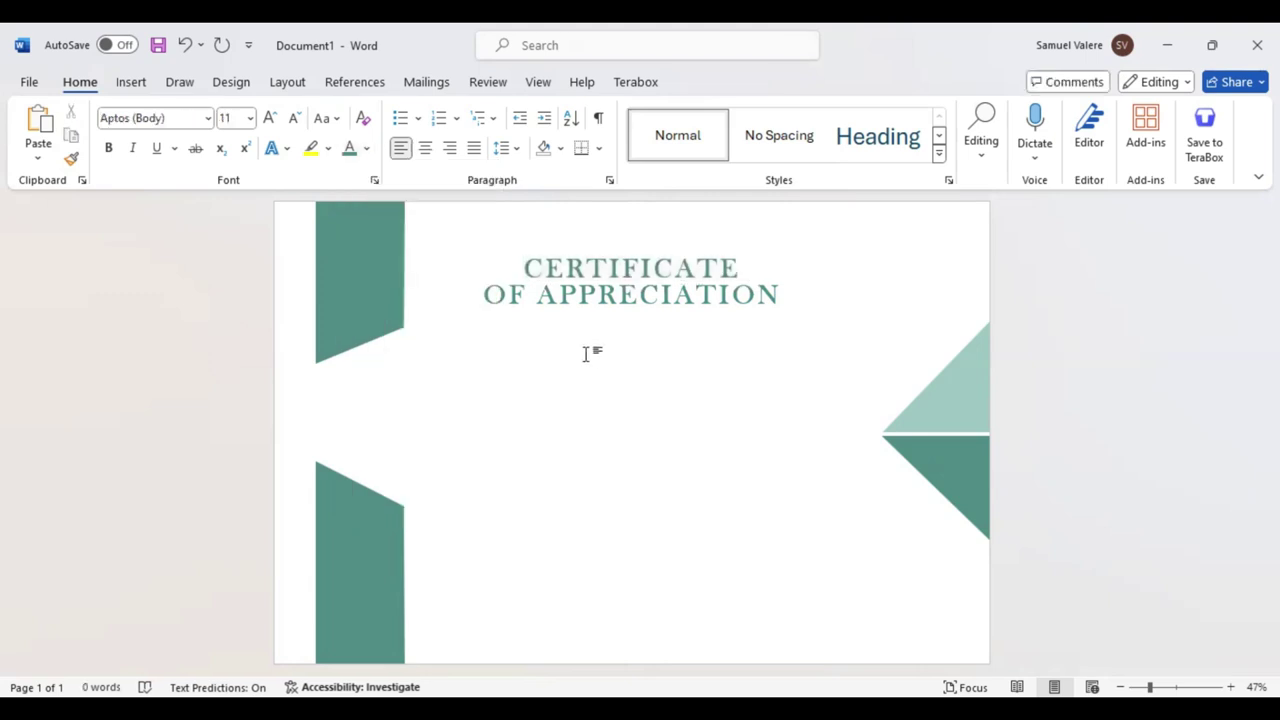
Draw a rounded-rectangle banner below the title, round its corners more, centre it, and add text
{"action": "left_click", "coordinate": [132, 84]}
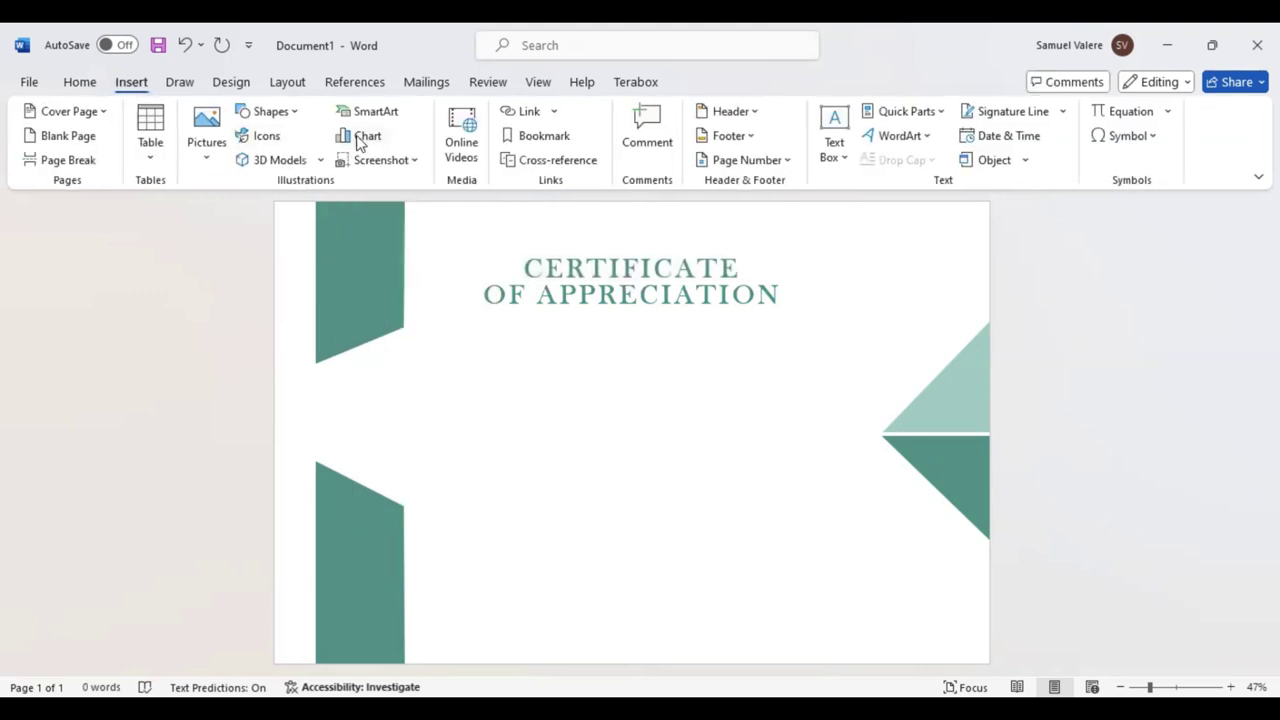
{"action": "left_click", "coordinate": [291, 113]}
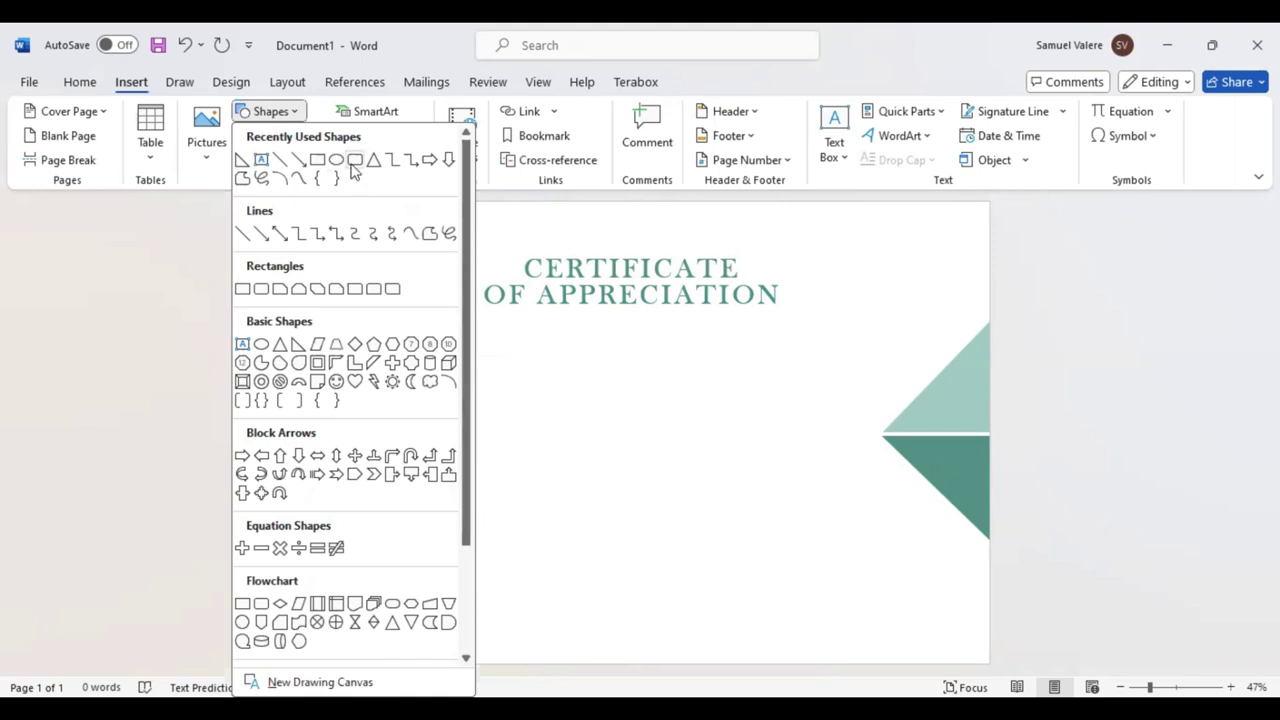
{"action": "left_click", "coordinate": [357, 162]}
{"action": "left_click_drag", "start_coordinate": [496, 321], "coordinate": [854, 348]}
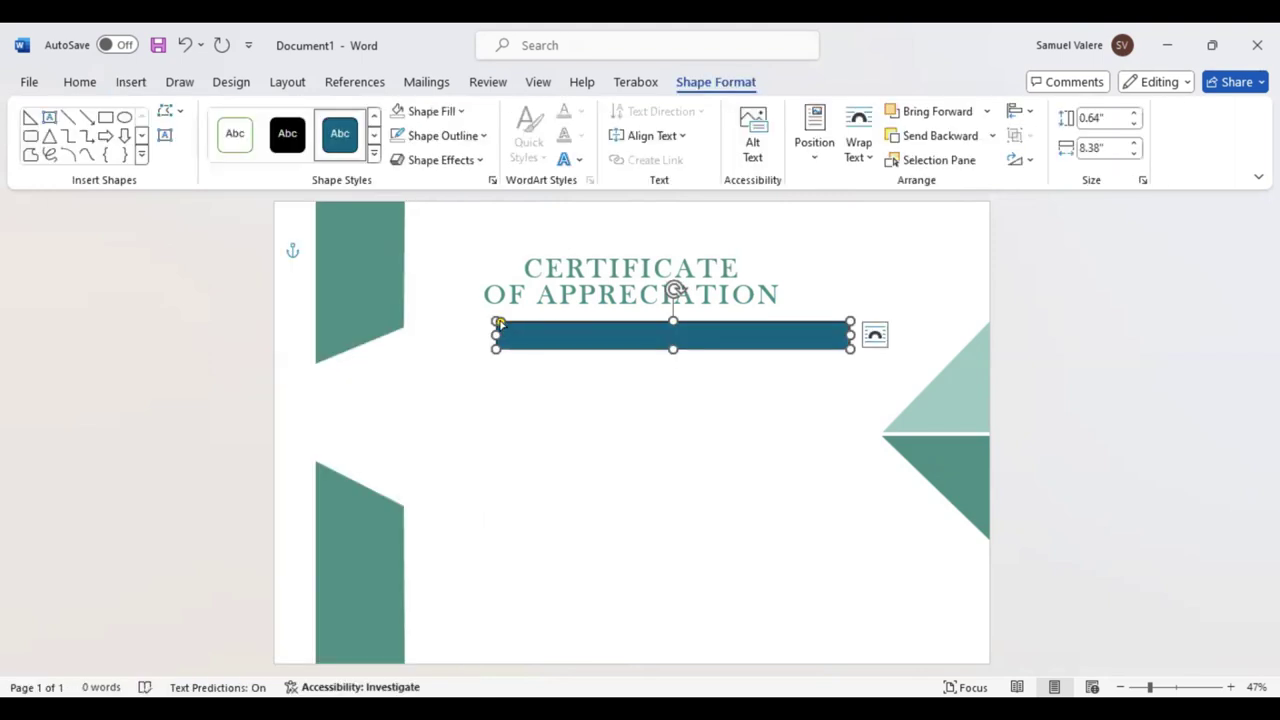
{"action": "left_click_drag", "start_coordinate": [499, 322], "coordinate": [509, 337]}
{"action": "left_click_drag", "start_coordinate": [657, 337], "coordinate": [609, 340]}
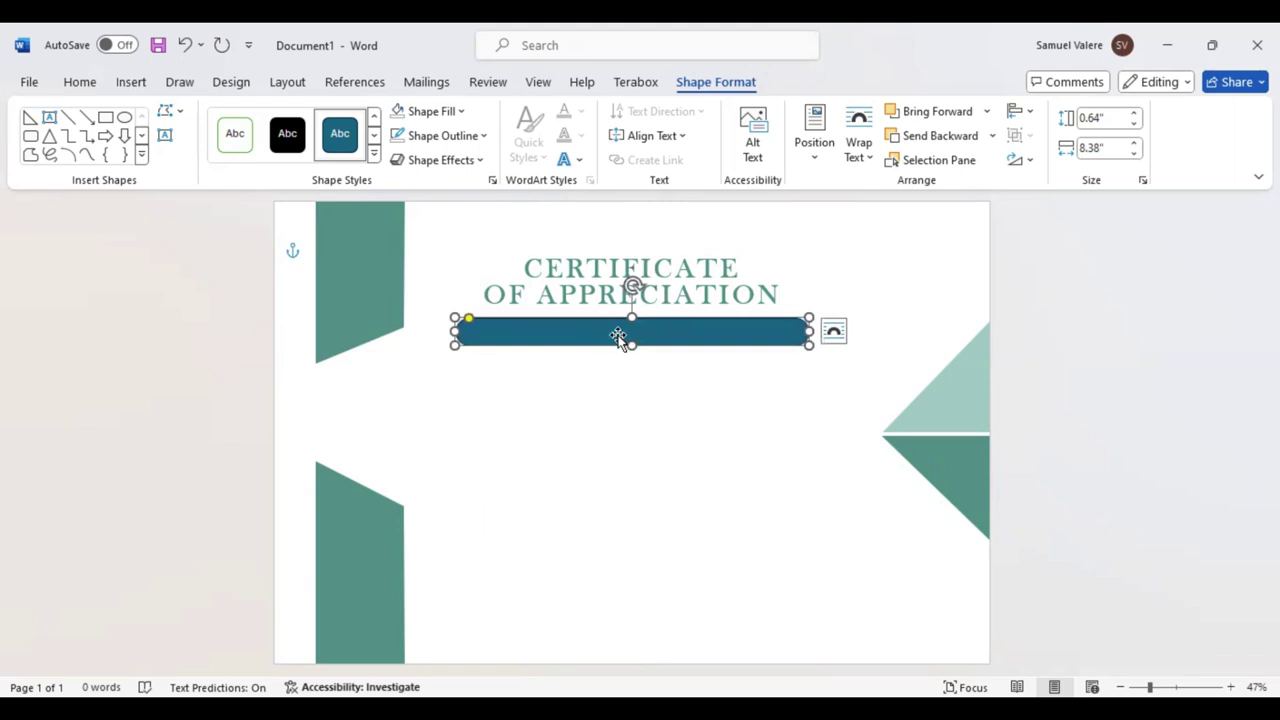
{"action": "right_click", "coordinate": [618, 337]}
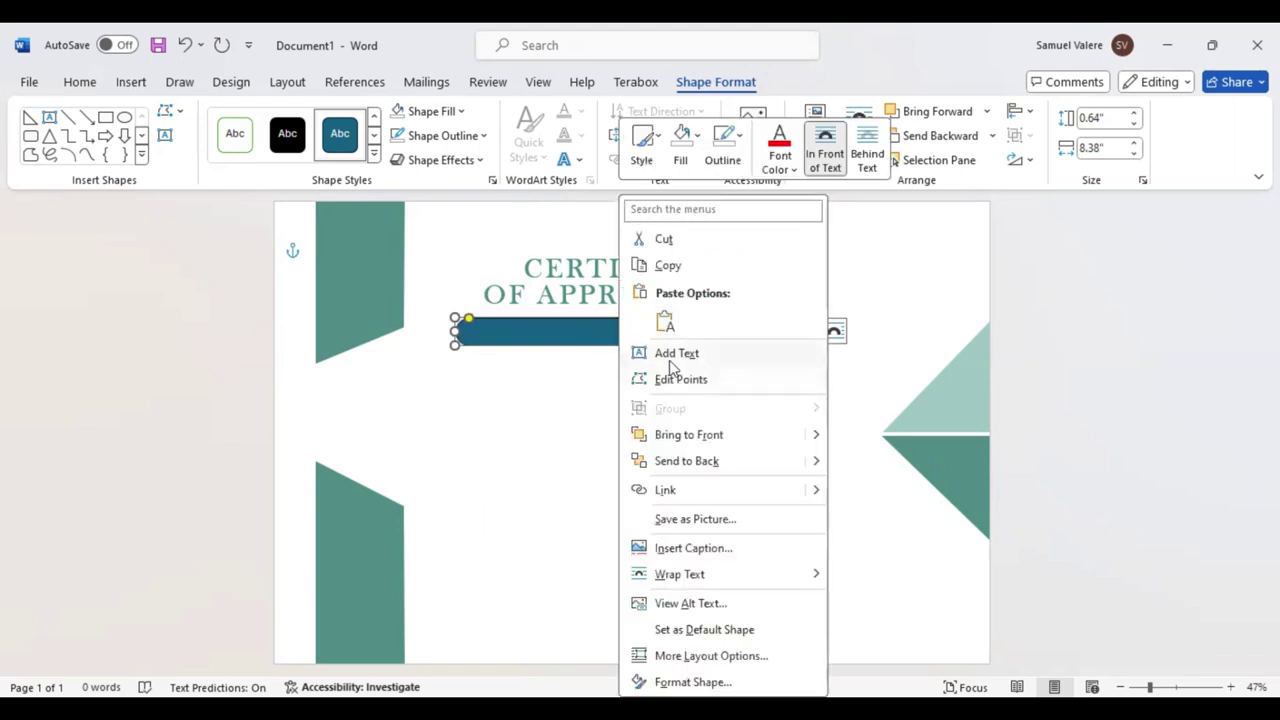
{"action": "left_click", "coordinate": [675, 355]}
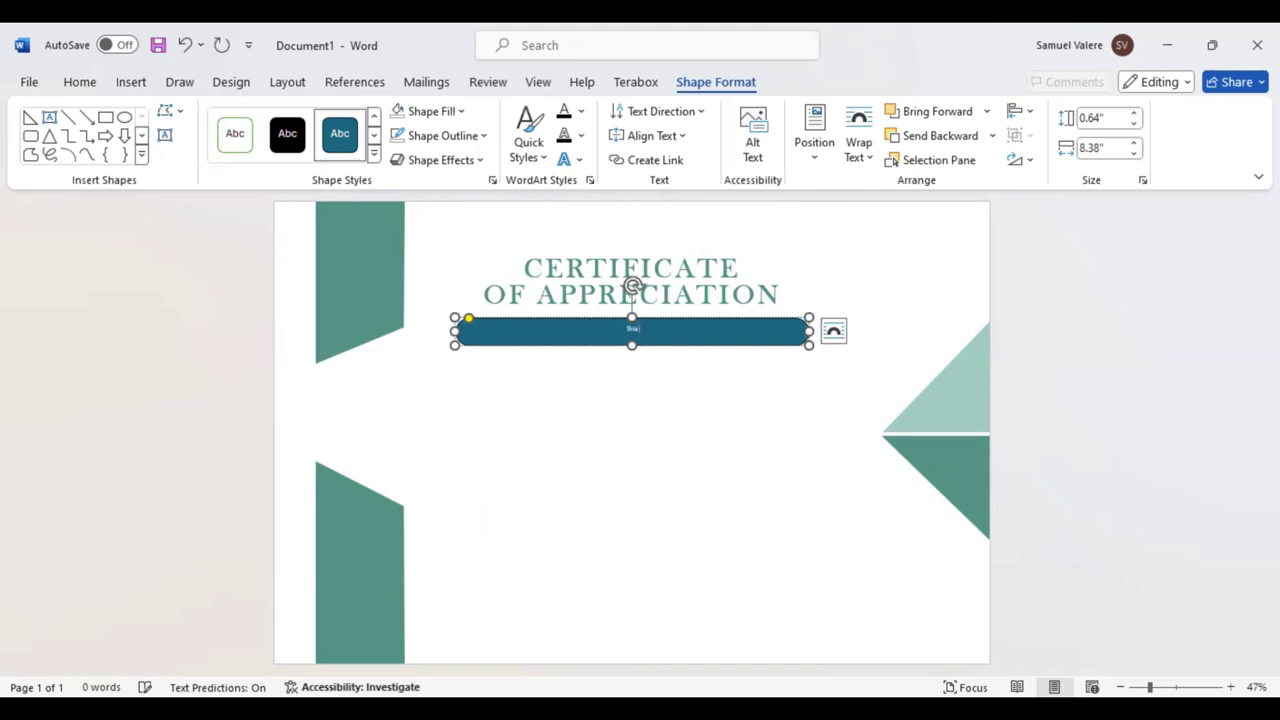
Type 'Certificate is Presented to' in the banner as uppercase 14-pt Baskerville Old Face
{"action": "type", "text": "Certificate"}
{"action": "type", "text": " is Presented"}
{"action": "type", "text": " to"}
{"action": "left_click_drag", "start_coordinate": [677, 328], "coordinate": [586, 329]}
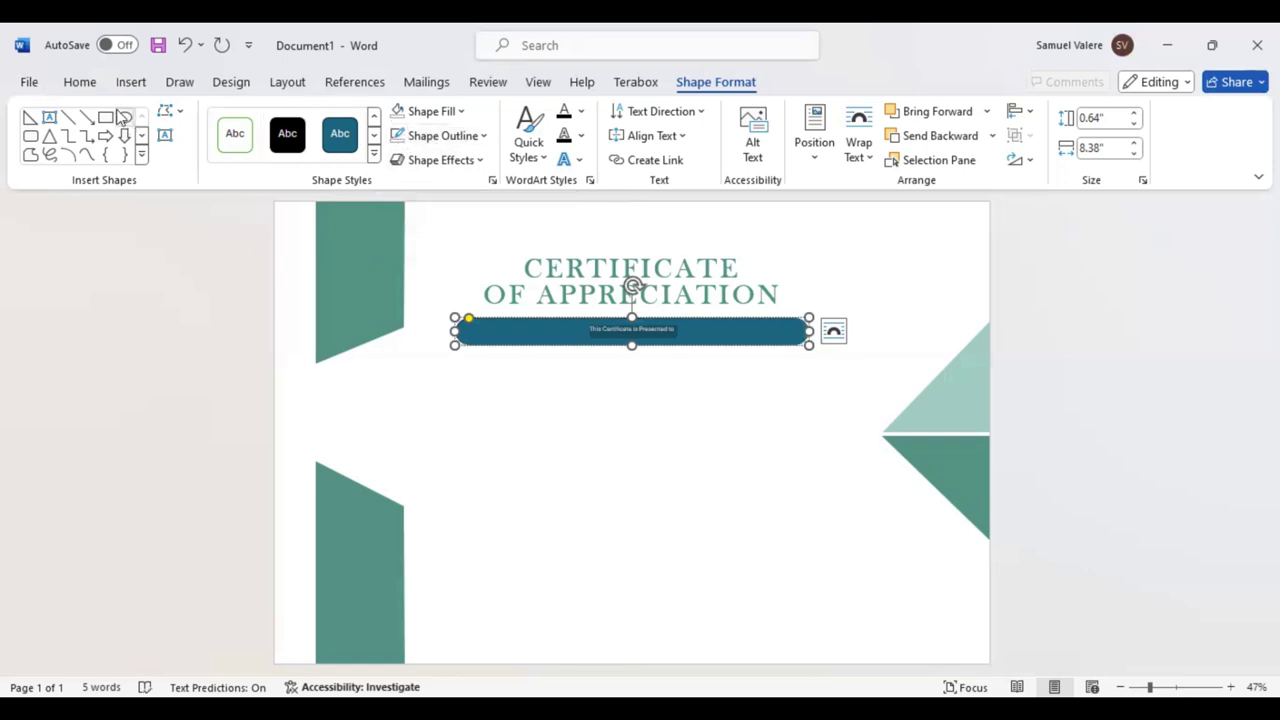
{"action": "left_click", "coordinate": [80, 82]}
{"action": "left_click", "coordinate": [187, 119]}
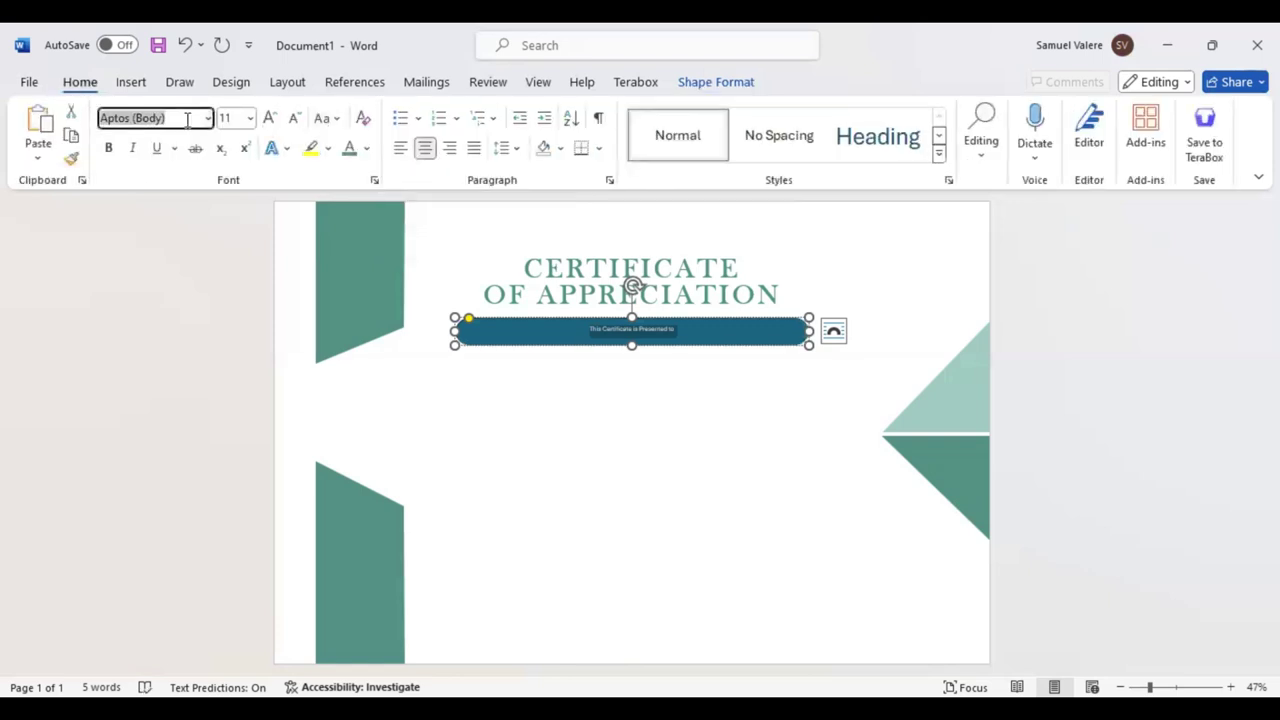
{"action": "type", "text": "Baskerville Old Face"}
{"action": "key", "text": "Return"}
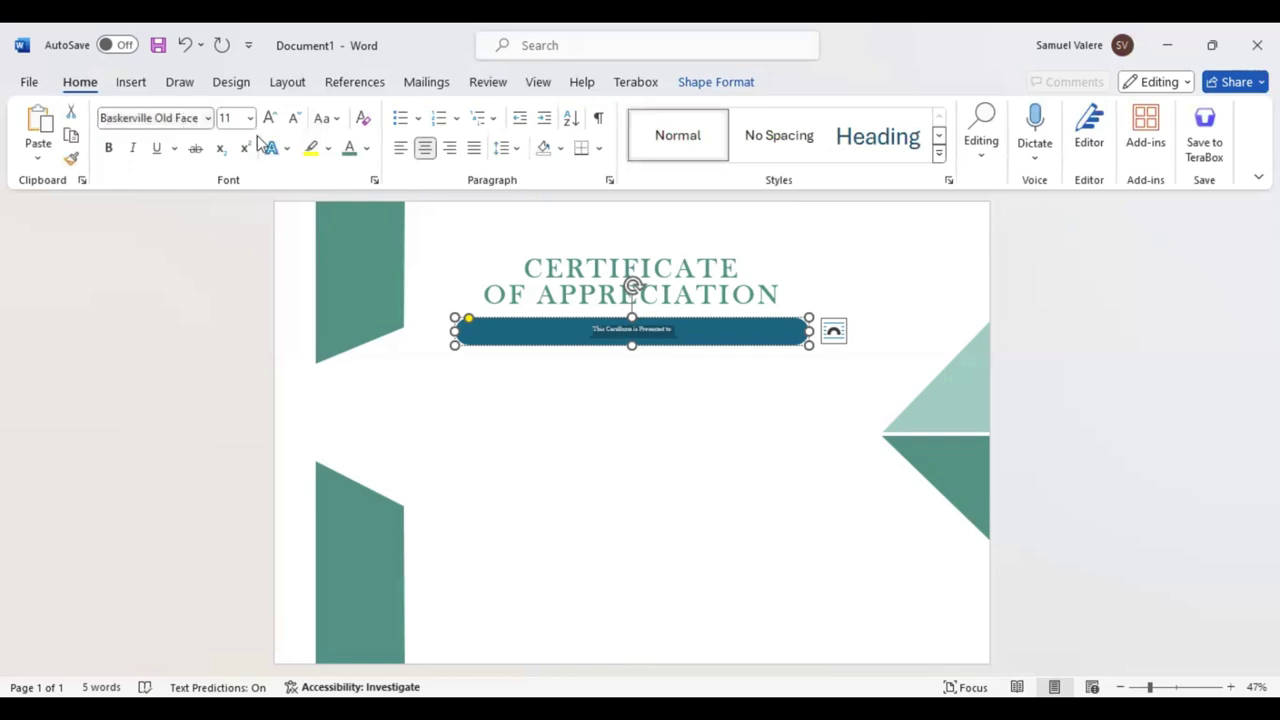
{"action": "left_click", "coordinate": [336, 120]}
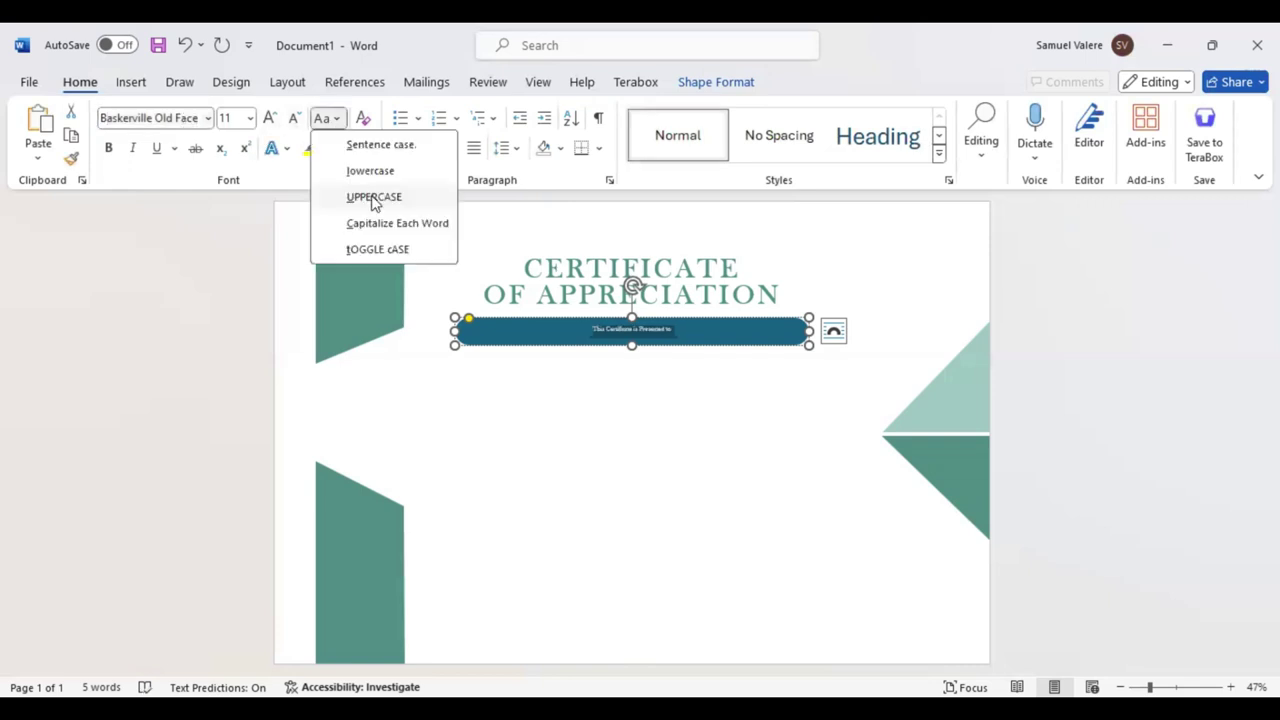
{"action": "left_click", "coordinate": [374, 198]}
{"action": "left_click", "coordinate": [269, 118]}
{"action": "left_click", "coordinate": [269, 118]}
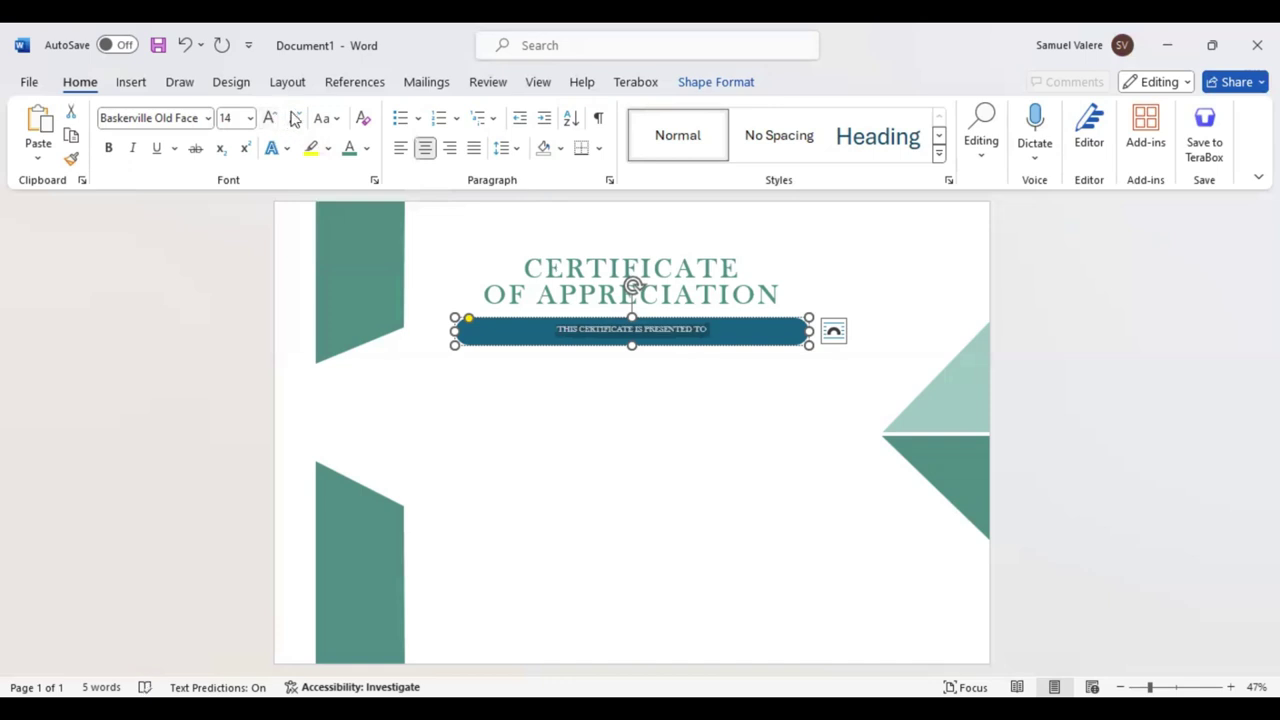
Expand the banner text's character spacing by 1 pt
{"action": "left_click", "coordinate": [376, 182]}
{"action": "left_click", "coordinate": [598, 224]}
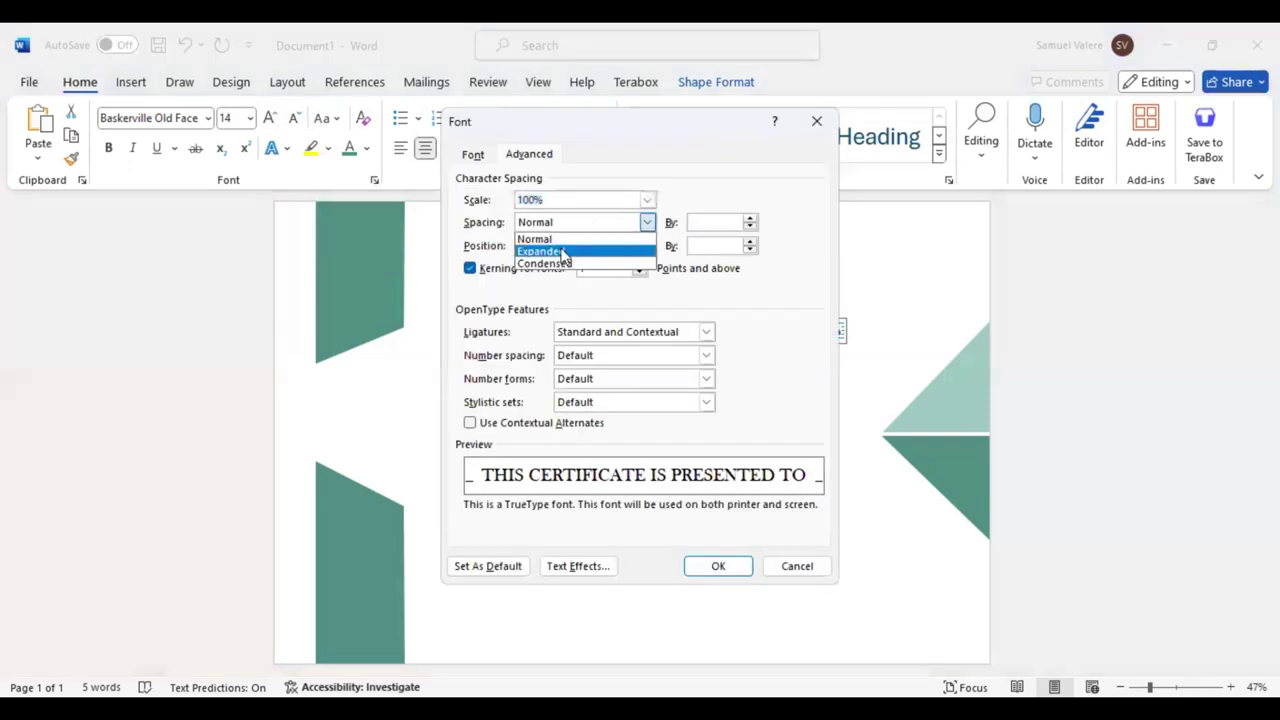
{"action": "left_click", "coordinate": [563, 252]}
{"action": "left_click", "coordinate": [698, 222]}
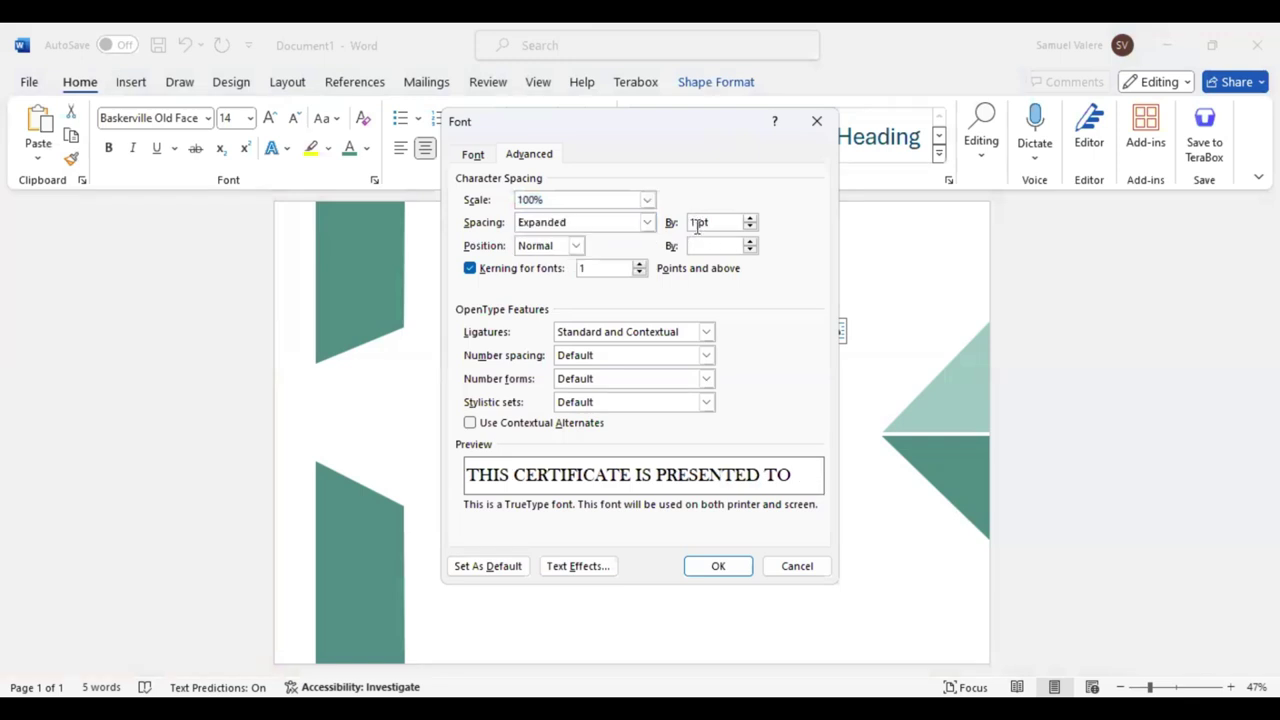
{"action": "key", "text": "Return"}
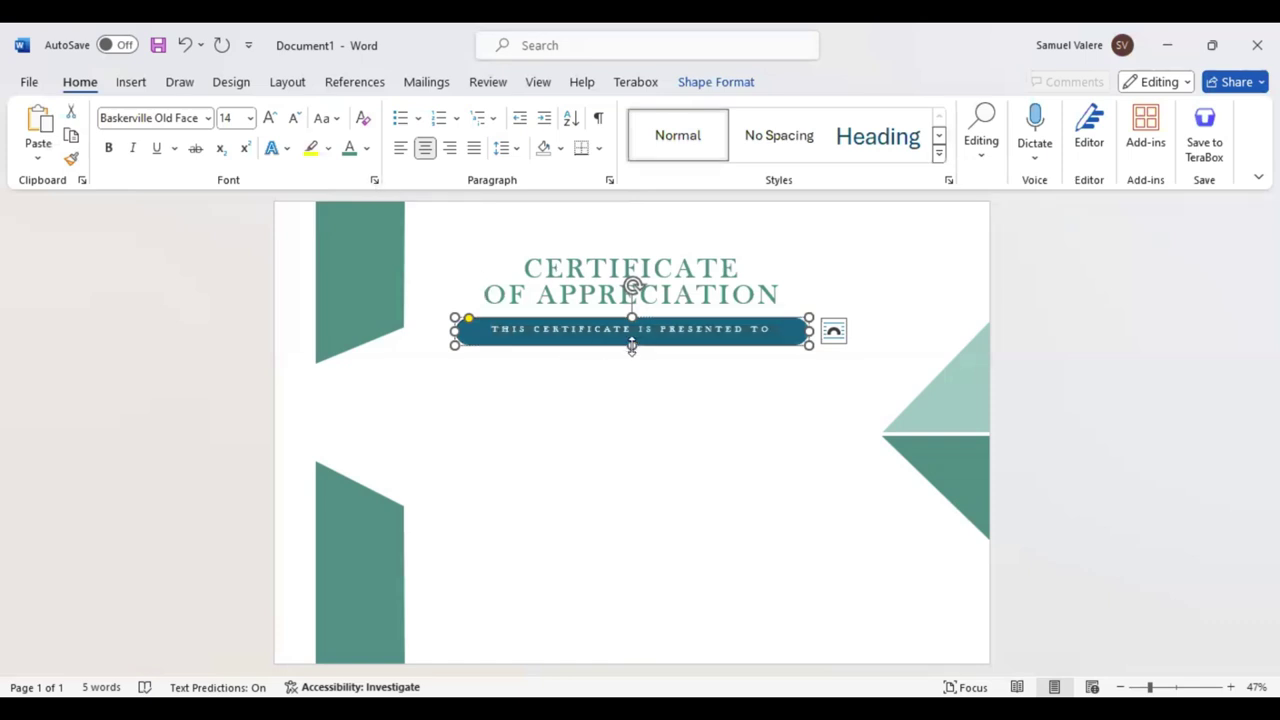
Shorten the banner slightly, fill it with the recent teal, and move it a bit lower
{"action": "left_click_drag", "start_coordinate": [632, 345], "coordinate": [630, 337]}
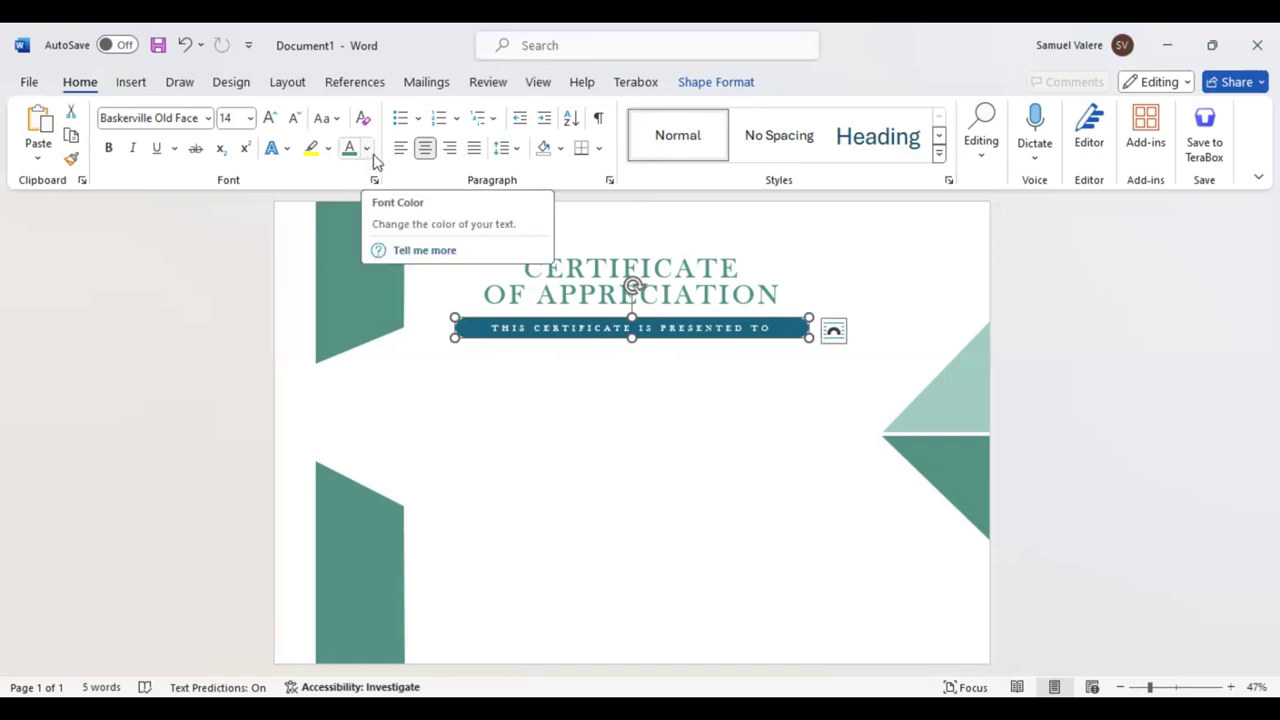
{"action": "left_click", "coordinate": [368, 150]}
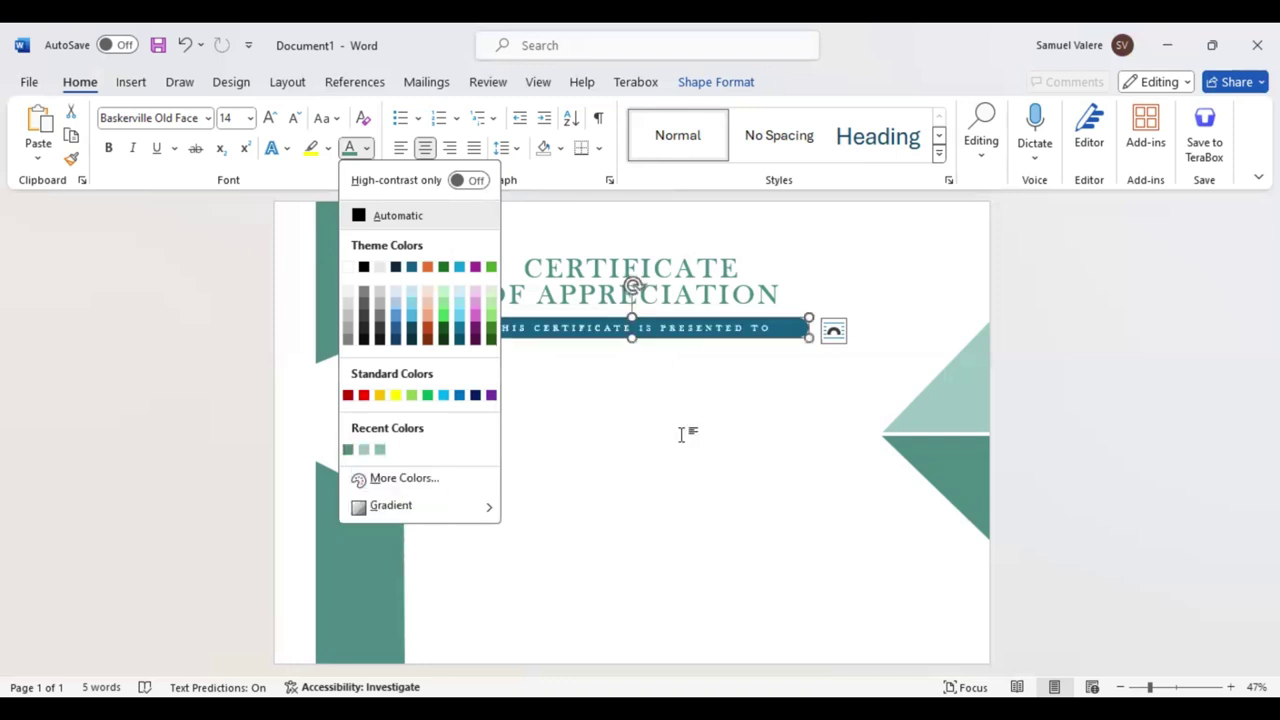
{"action": "key", "text": "Escape"}
{"action": "left_click", "coordinate": [716, 82]}
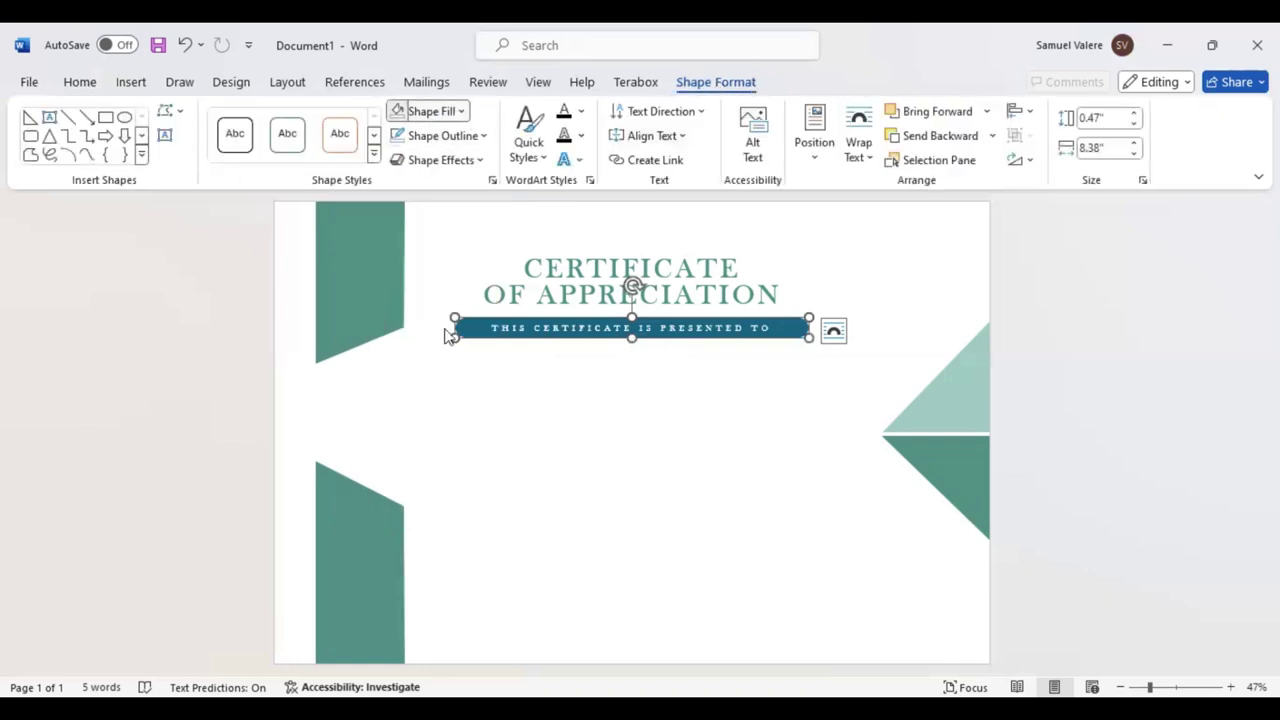
{"action": "left_click", "coordinate": [597, 366]}
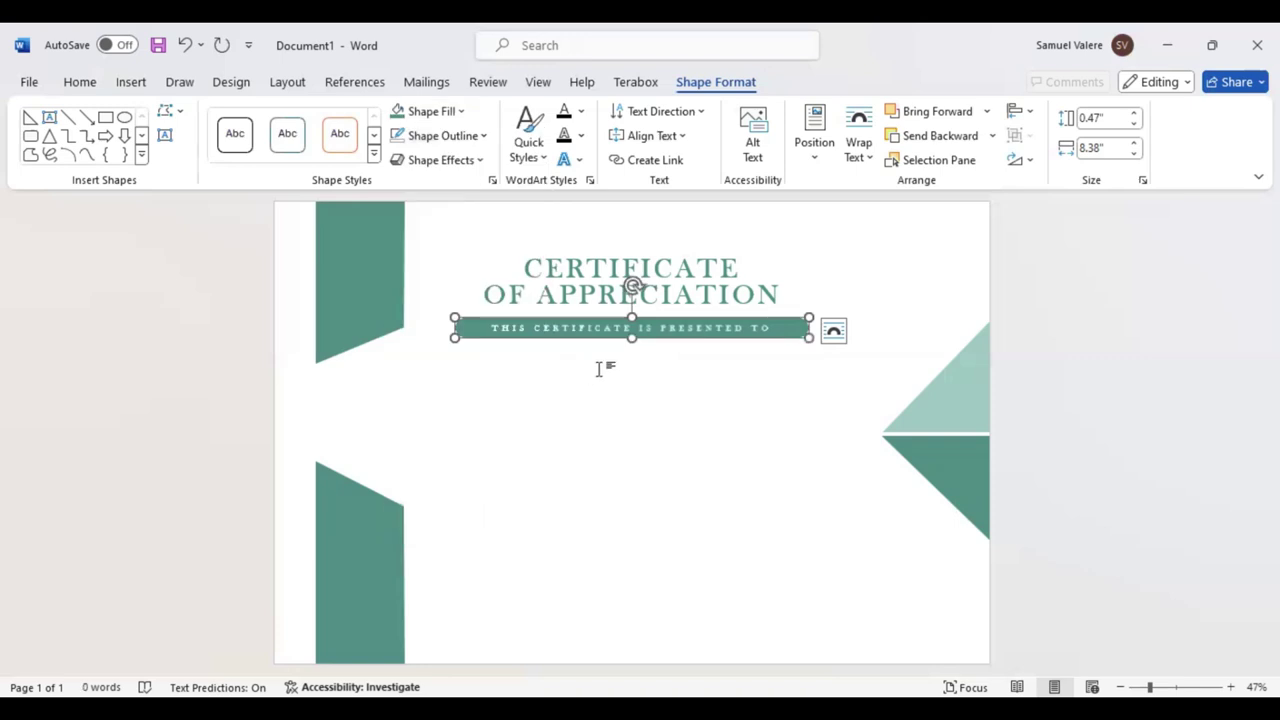
{"action": "left_click", "coordinate": [602, 360]}
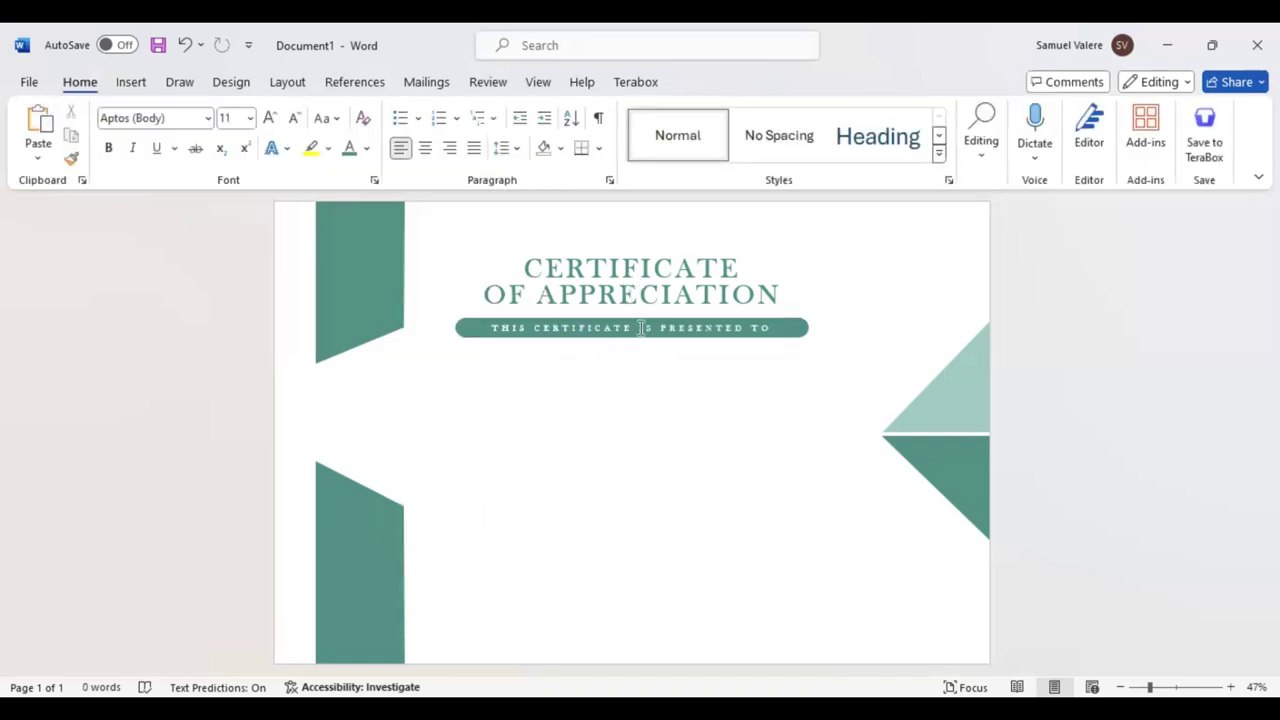
{"action": "left_click_drag", "start_coordinate": [644, 337], "coordinate": [647, 352]}
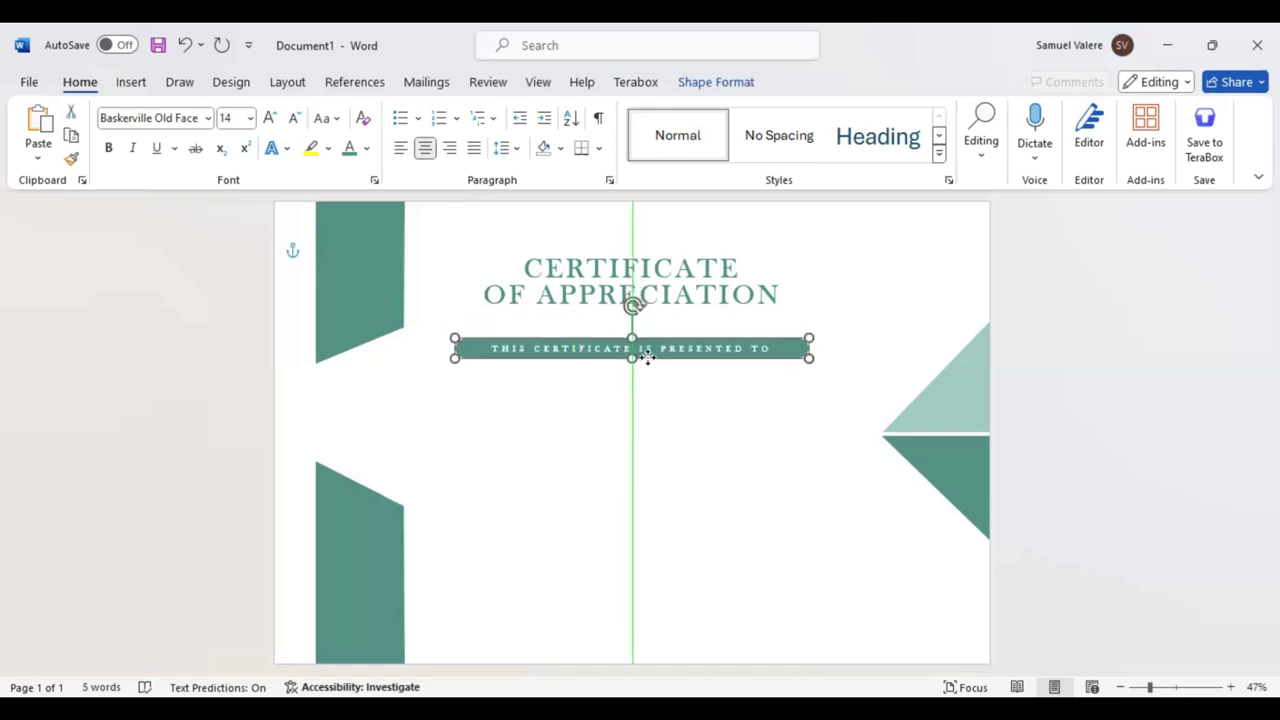
{"action": "left_click_drag", "start_coordinate": [647, 352], "coordinate": [647, 363]}
Draw a Name Surname text box below the banner with no fill and centred text
{"action": "left_click", "coordinate": [140, 84]}
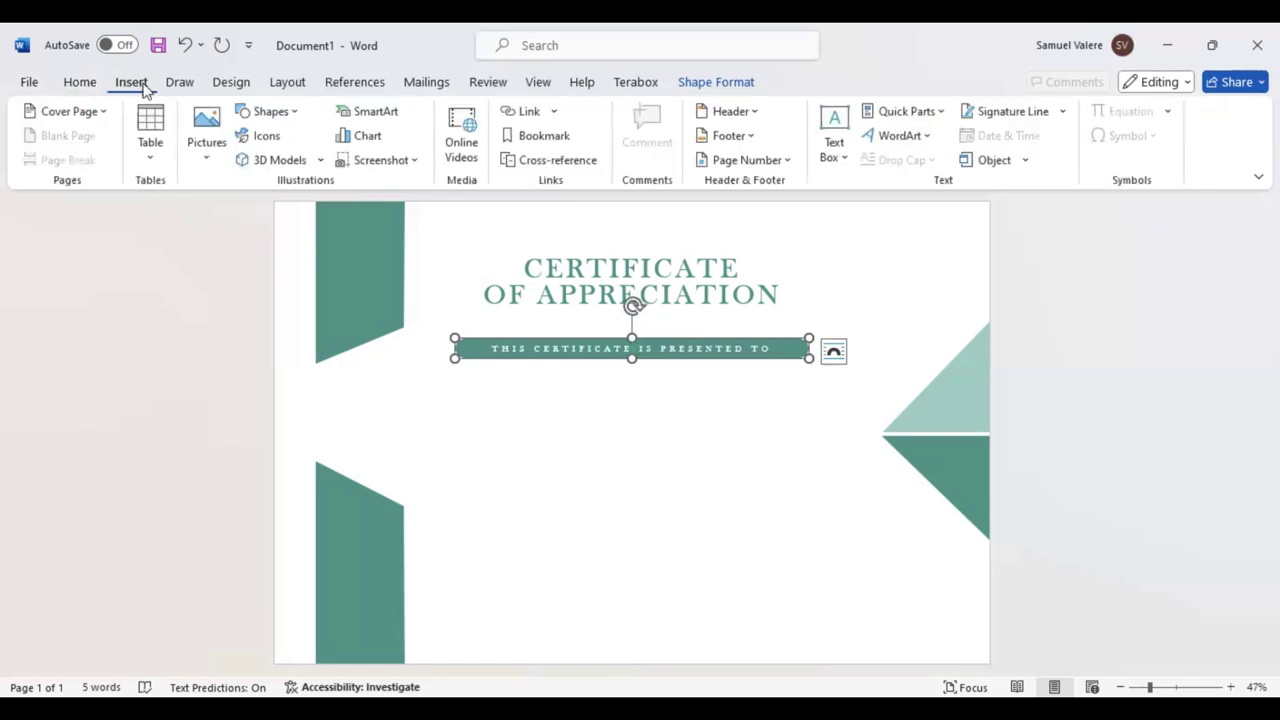
{"action": "left_click", "coordinate": [270, 111]}
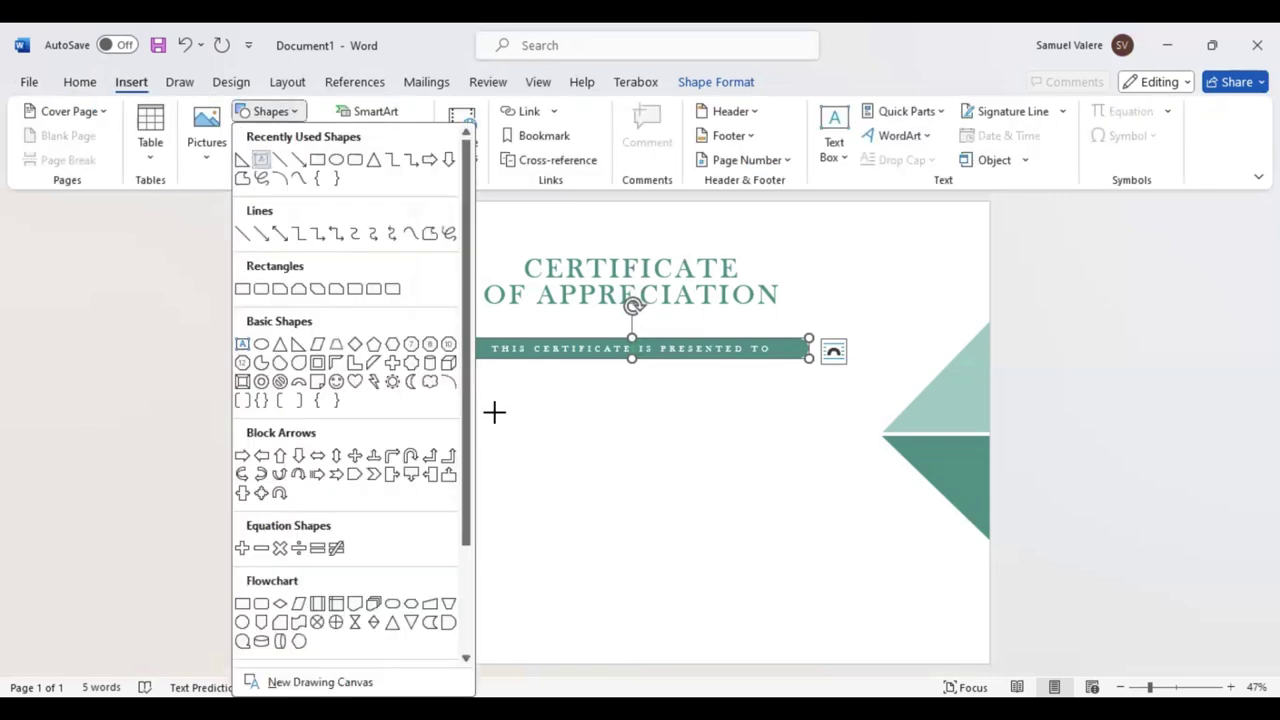
{"action": "left_click_drag", "start_coordinate": [492, 400], "coordinate": [817, 462]}
{"action": "type", "text": "Name Surname"}
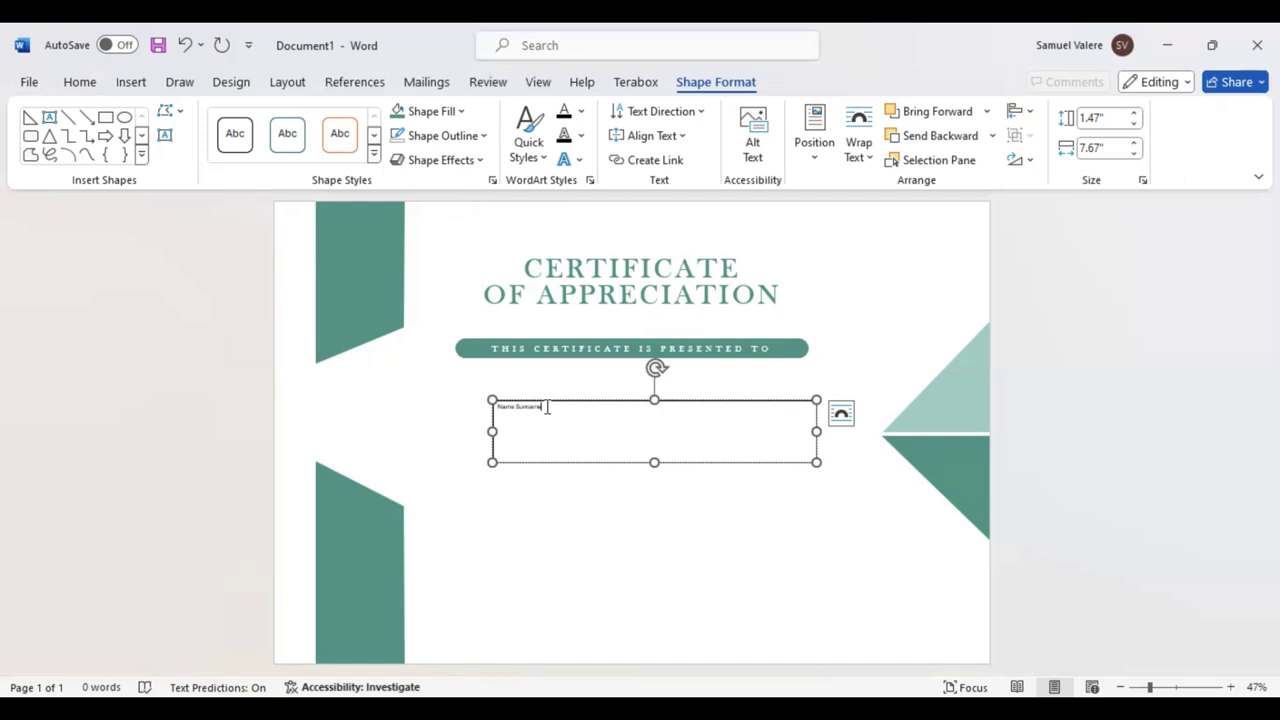
{"action": "left_click_drag", "start_coordinate": [547, 407], "coordinate": [480, 408]}
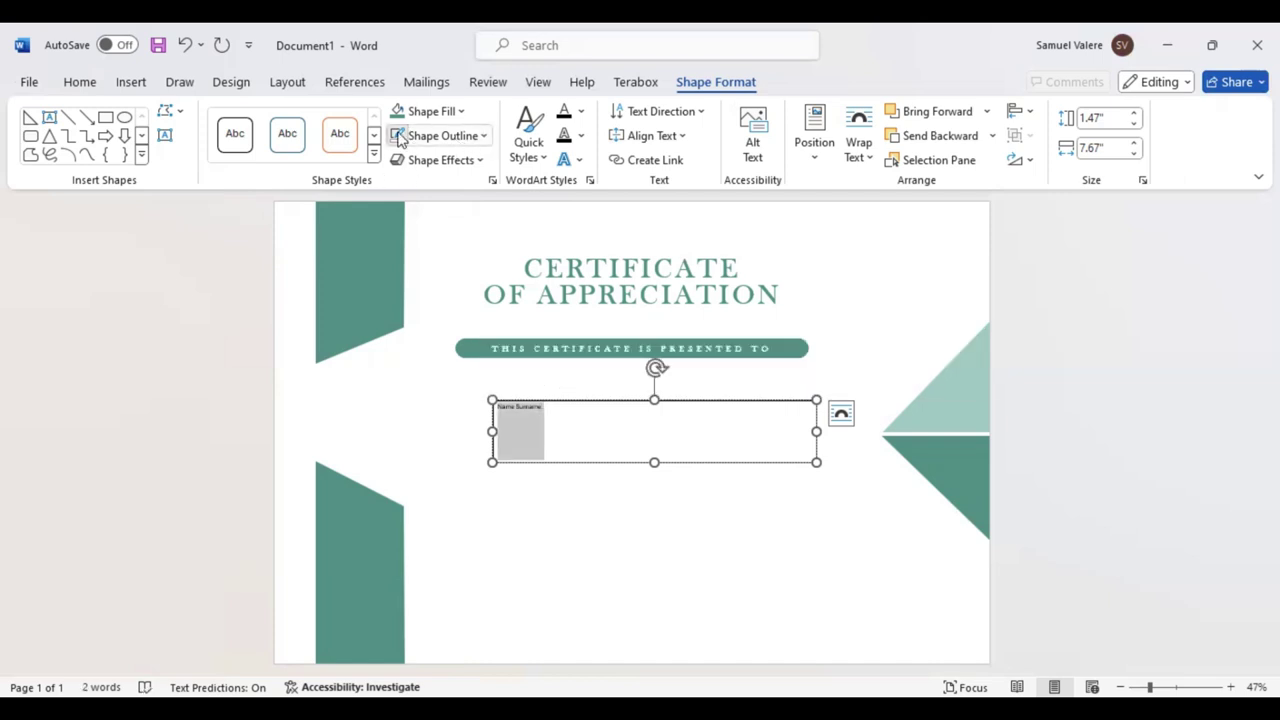
{"action": "left_click", "coordinate": [462, 111]}
{"action": "left_click", "coordinate": [410, 414]}
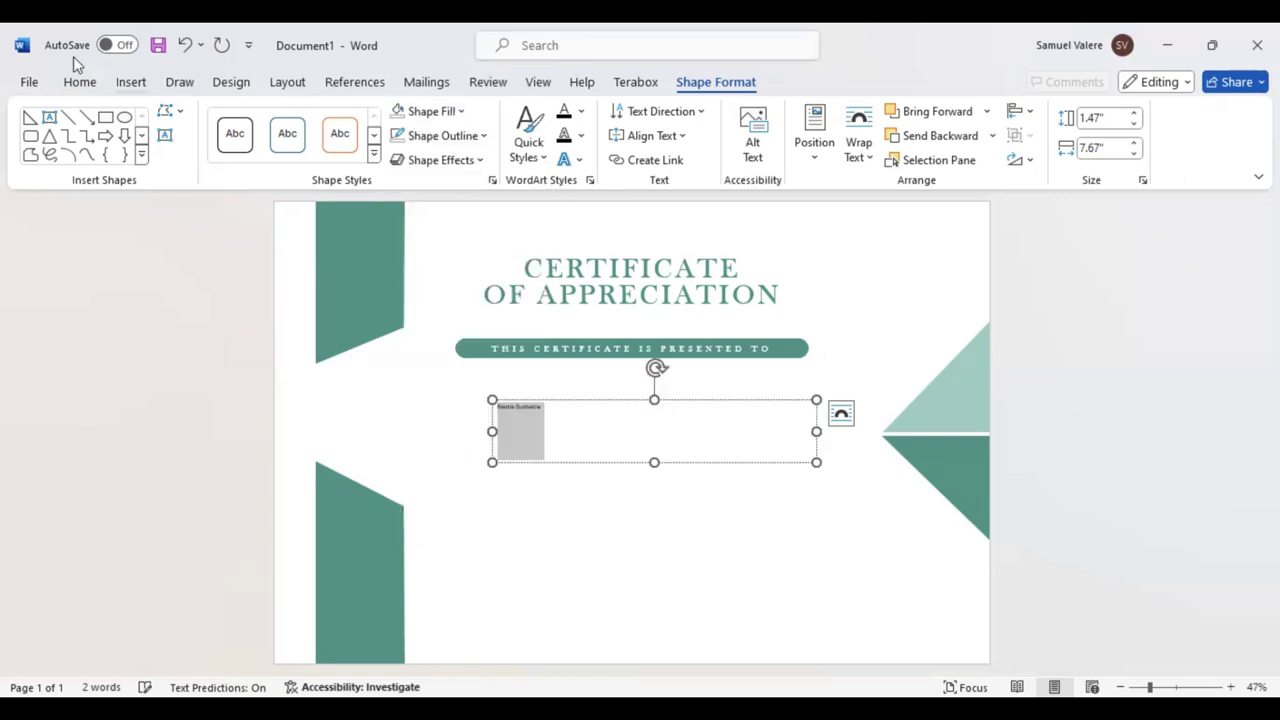
{"action": "left_click", "coordinate": [79, 83]}
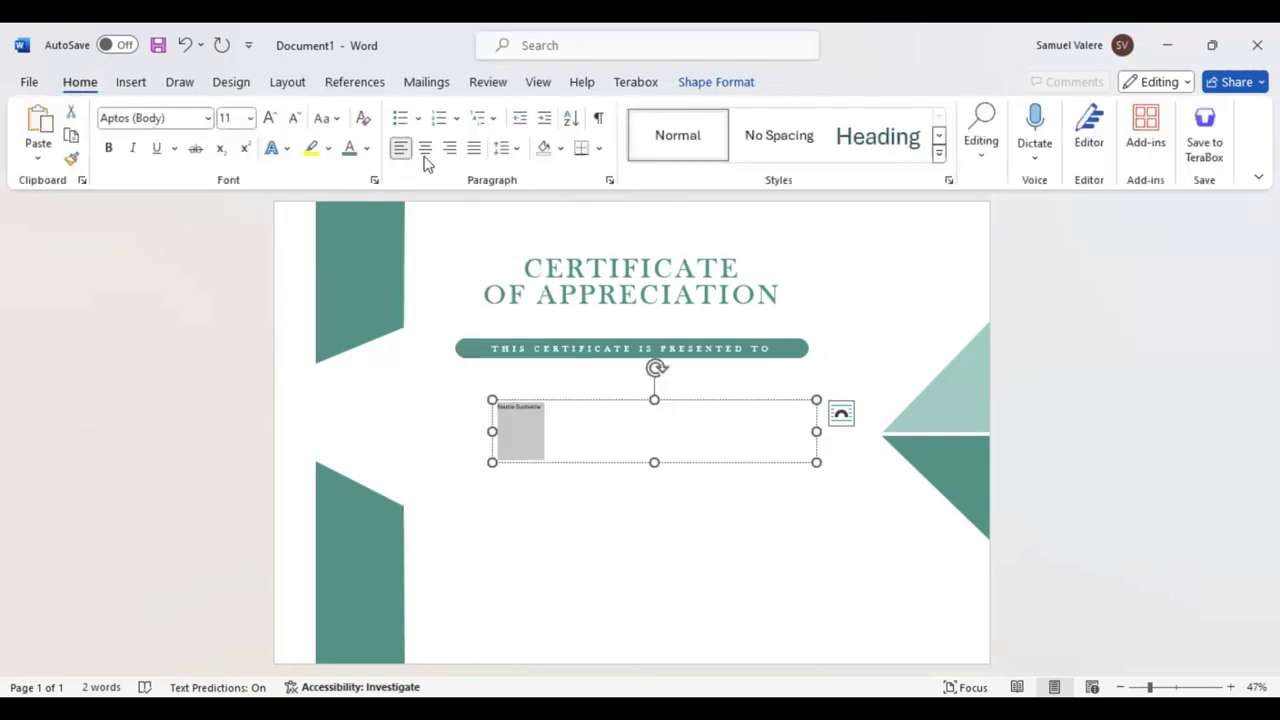
{"action": "left_click", "coordinate": [425, 148]}
Set the name to Edwardian Script ITC and enlarge it to 120 pt
{"action": "left_click", "coordinate": [178, 118]}
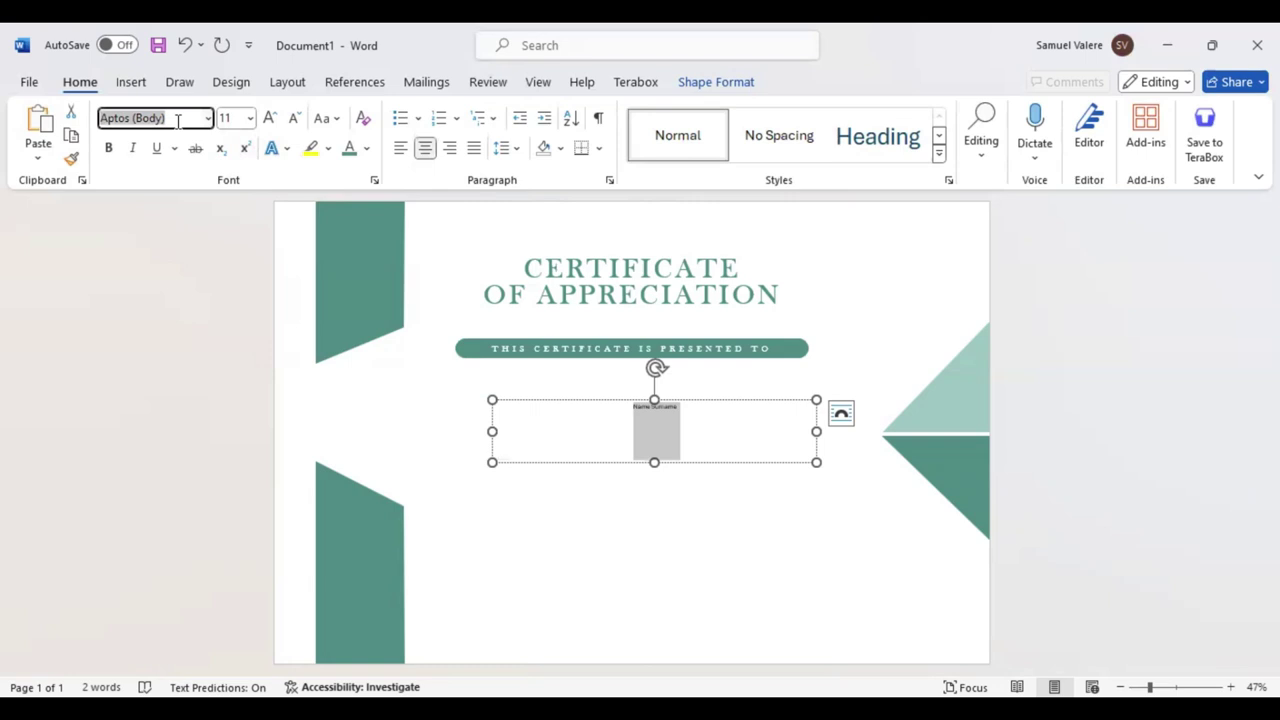
{"action": "type", "text": "Edwardian Script ITC"}
{"action": "key", "text": "Return"}
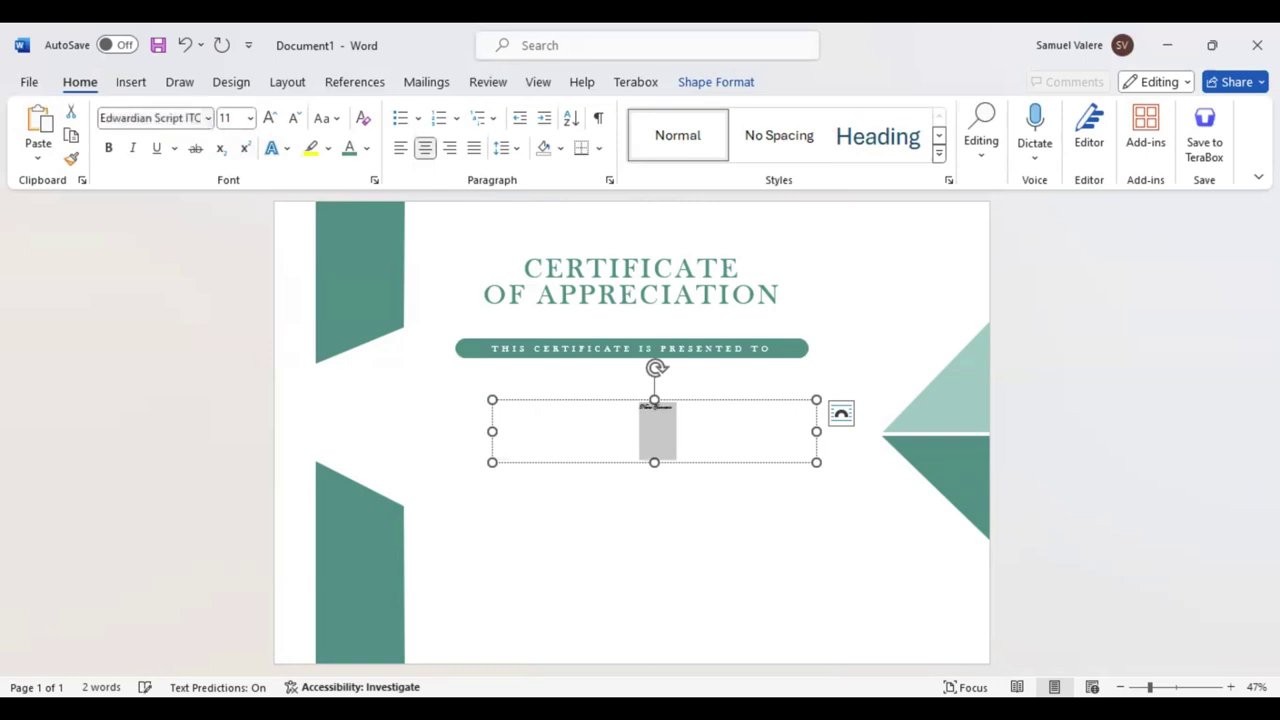
{"action": "left_click", "coordinate": [270, 118]}
{"action": "left_click", "coordinate": [270, 118]}
{"action": "left_click", "coordinate": [270, 118]}
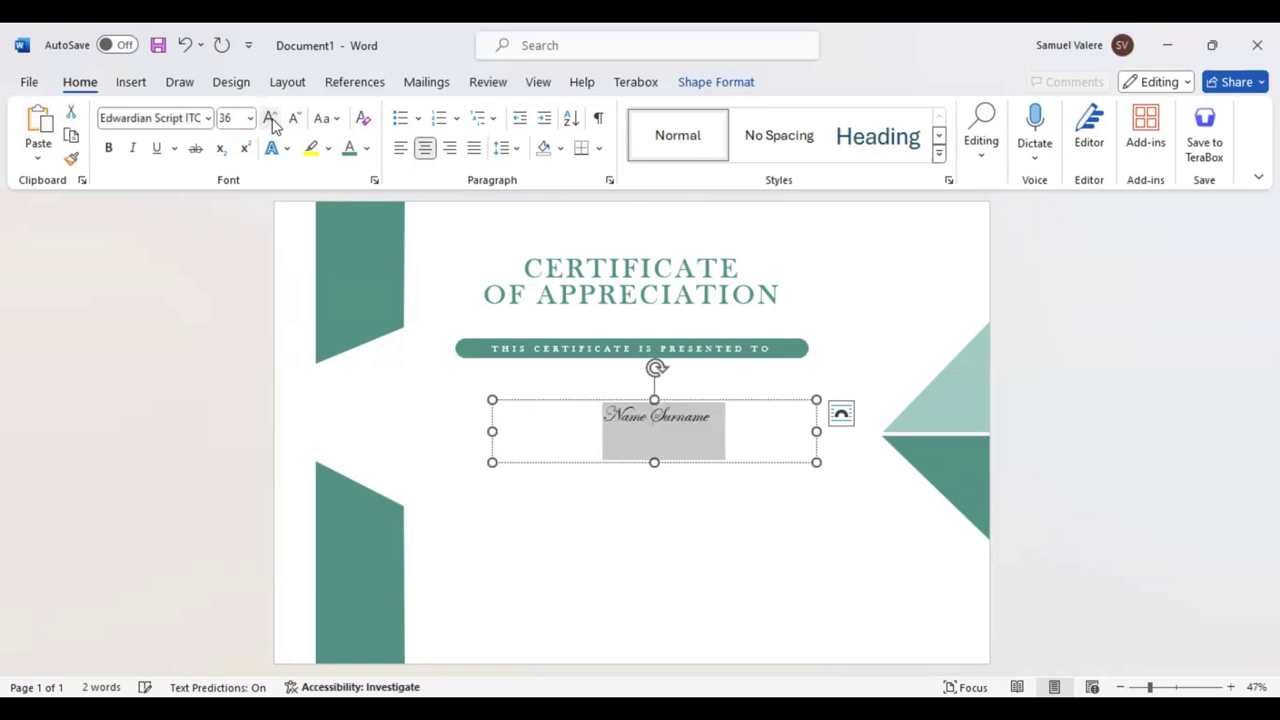
{"action": "left_click", "coordinate": [270, 118]}
{"action": "left_click", "coordinate": [270, 118]}
{"action": "left_click", "coordinate": [270, 118]}
{"action": "left_click", "coordinate": [270, 118]}
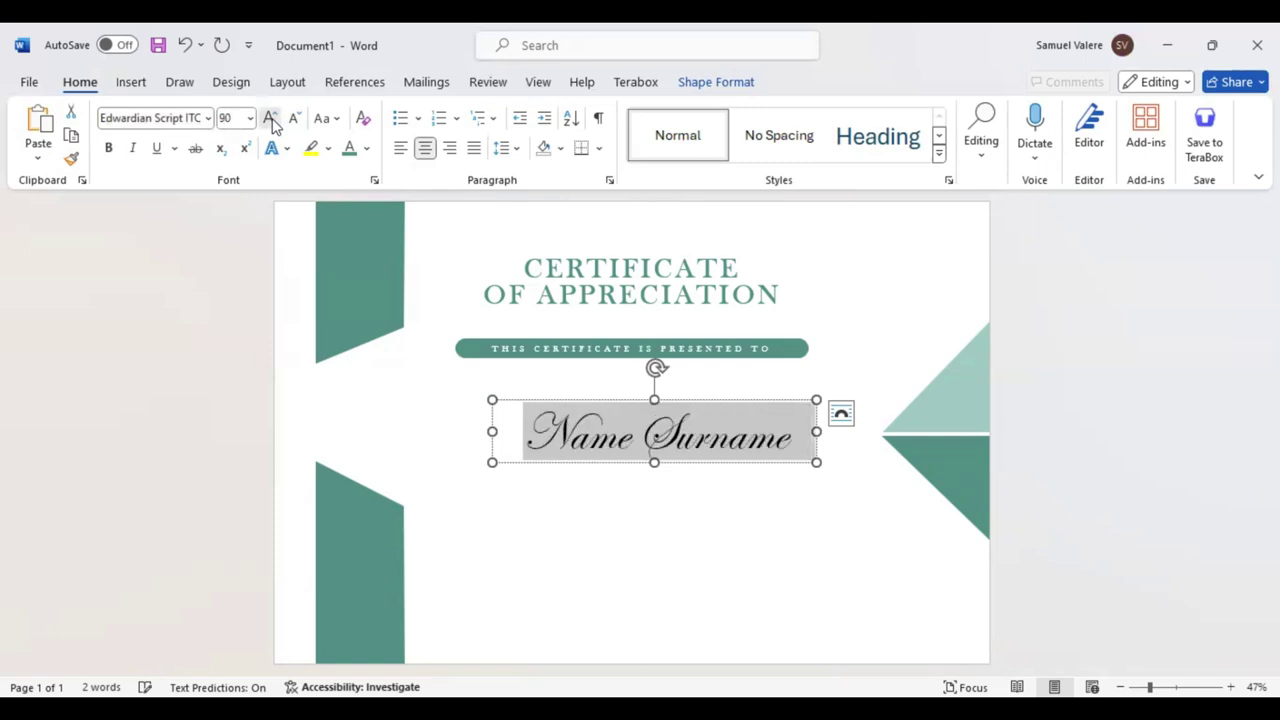
{"action": "left_click", "coordinate": [270, 118]}
{"action": "left_click", "coordinate": [270, 118]}
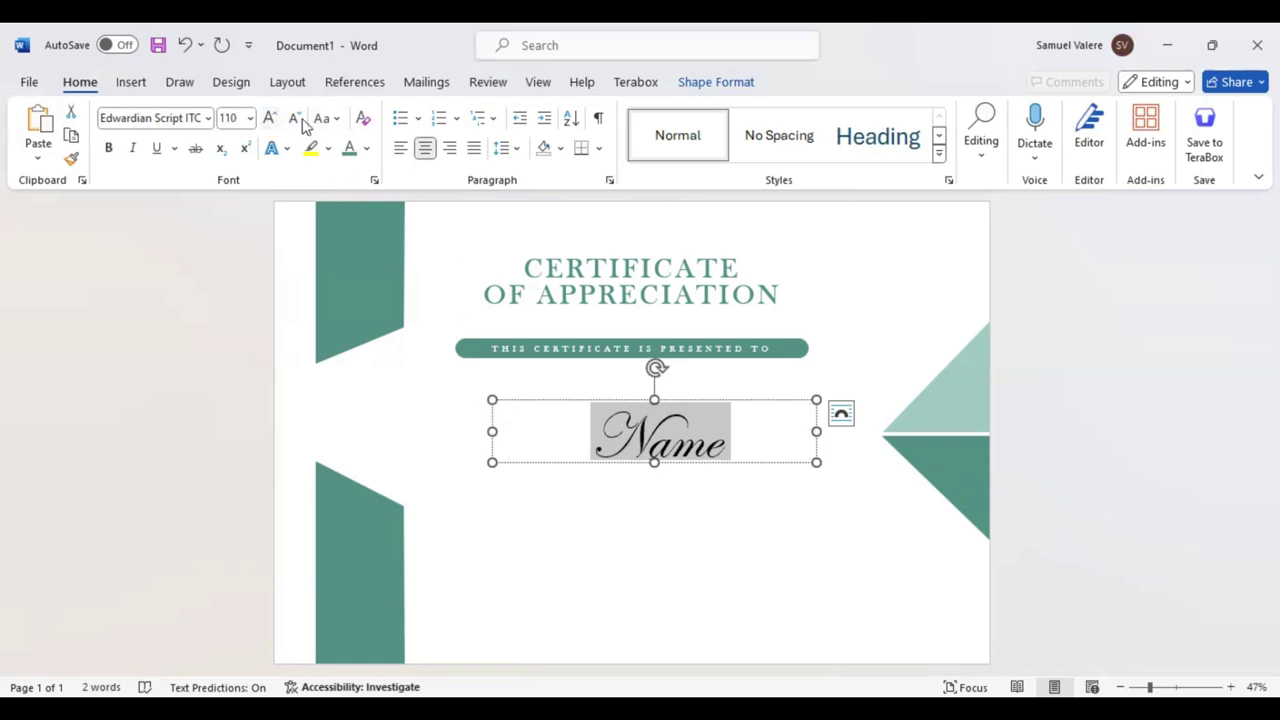
{"action": "left_click", "coordinate": [270, 118]}
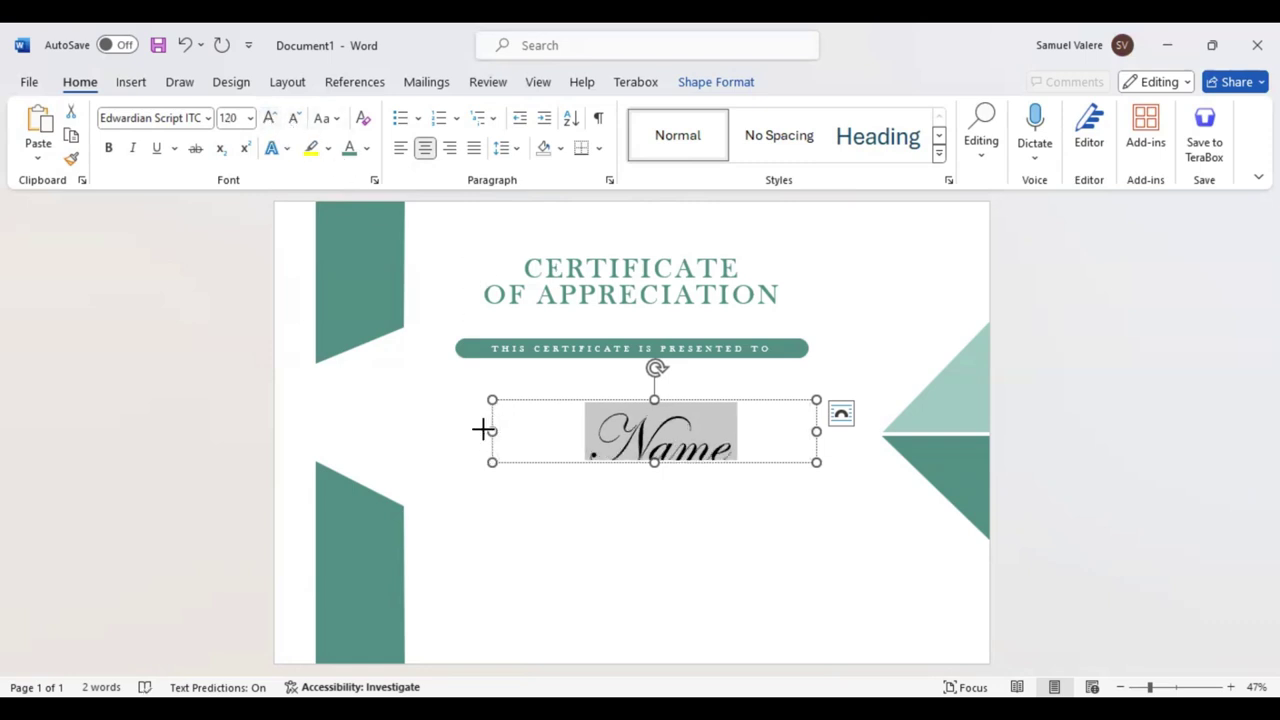
Widen and heighten the name box so it fits, and colour the name light teal
{"action": "left_click_drag", "start_coordinate": [492, 431], "coordinate": [438, 431]}
{"action": "mouse_move", "coordinate": [628, 462]}
{"action": "left_mouse_down"}
{"action": "mouse_move", "coordinate": [629, 483]}
{"action": "mouse_move", "coordinate": [673, 470]}
{"action": "left_mouse_up"}
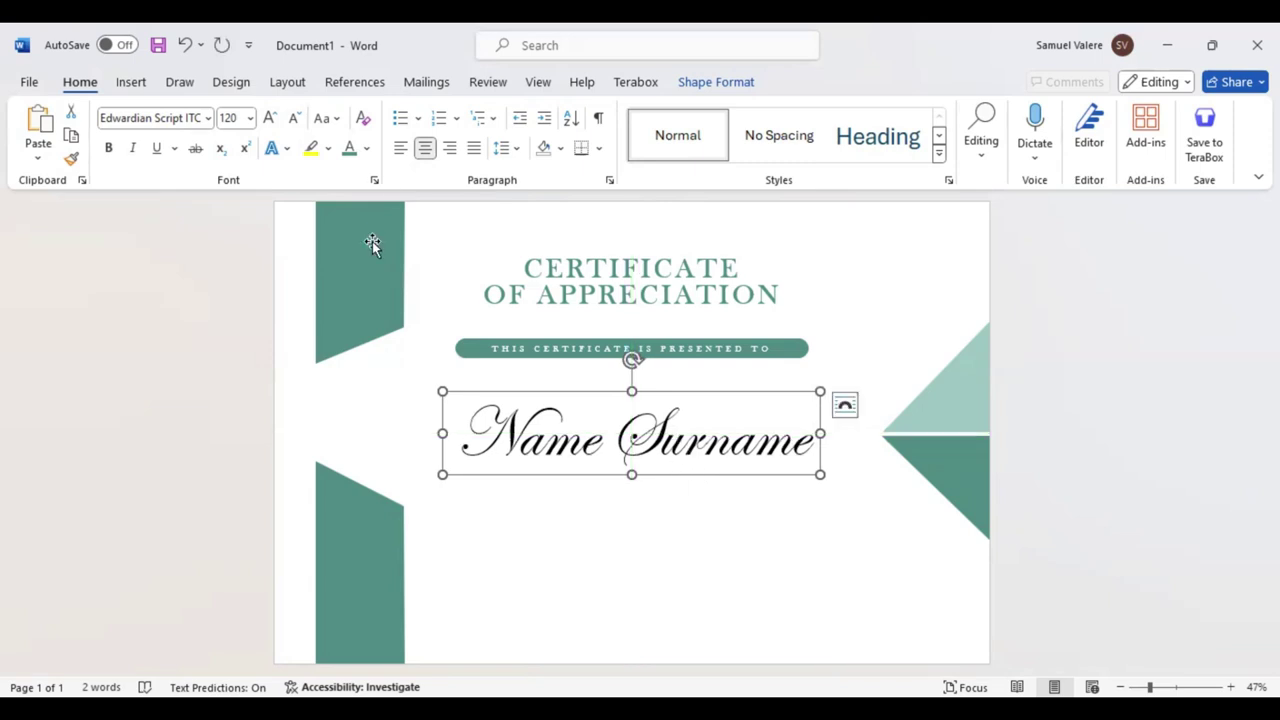
{"action": "left_click", "coordinate": [368, 148]}
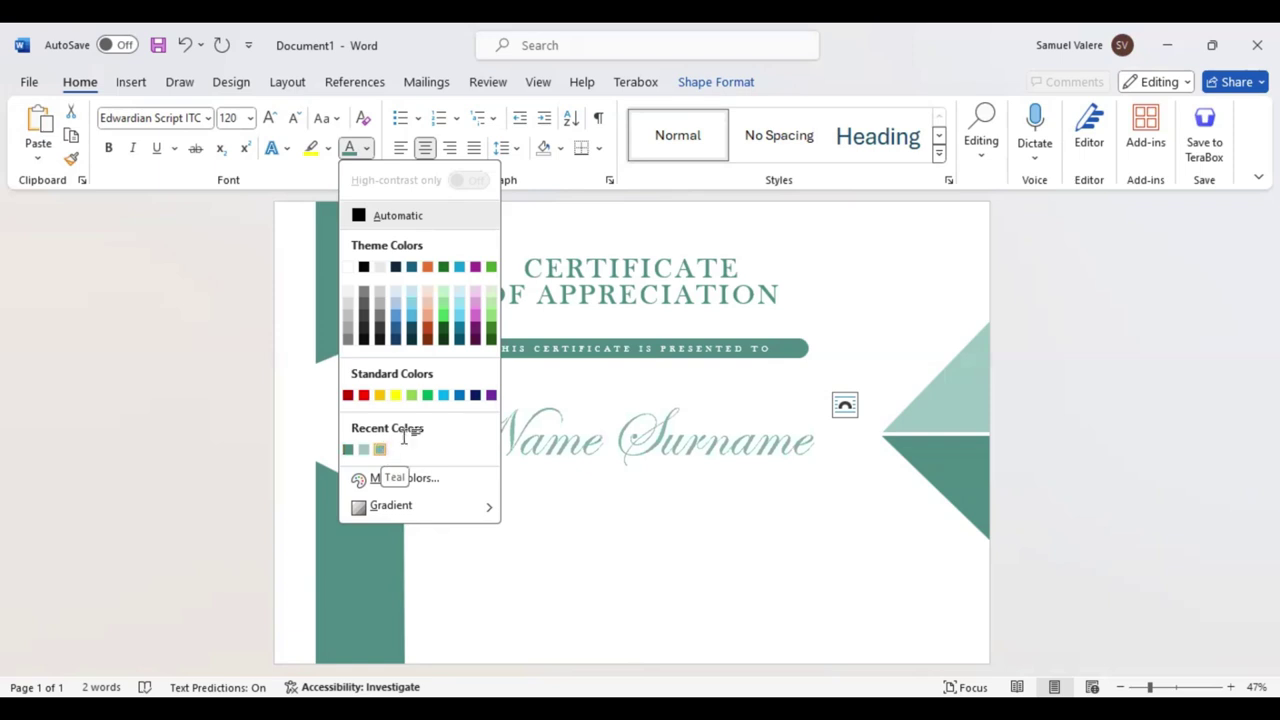
{"action": "left_click", "coordinate": [382, 450]}
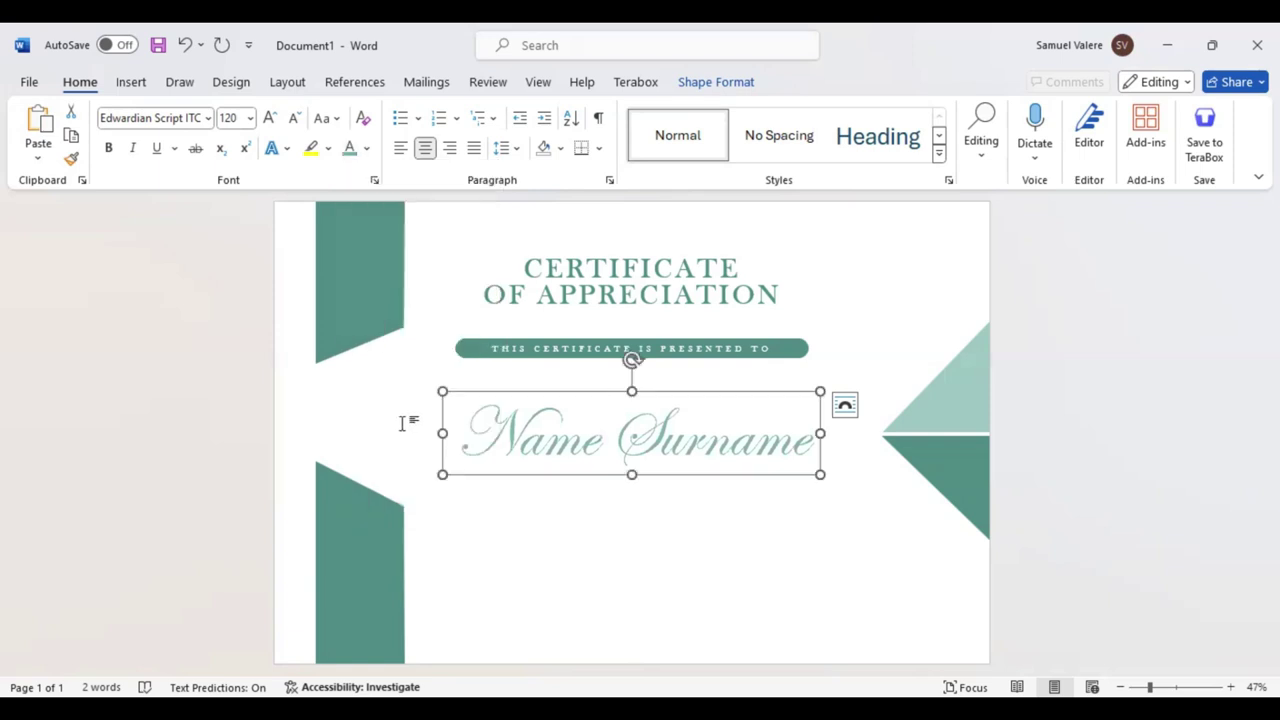
{"action": "left_click", "coordinate": [565, 528]}
{"action": "left_click", "coordinate": [133, 86]}
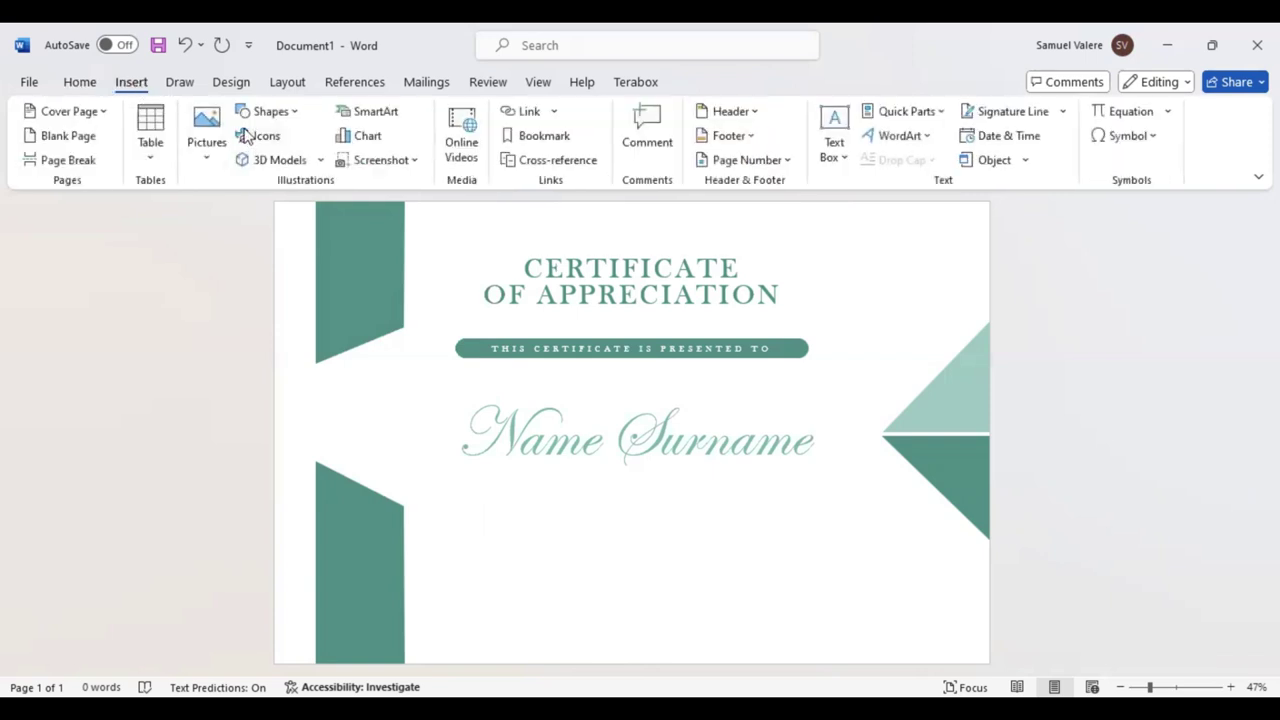
Draw a text box below the name and paste the appreciation paragraph into it
{"action": "left_click", "coordinate": [292, 113]}
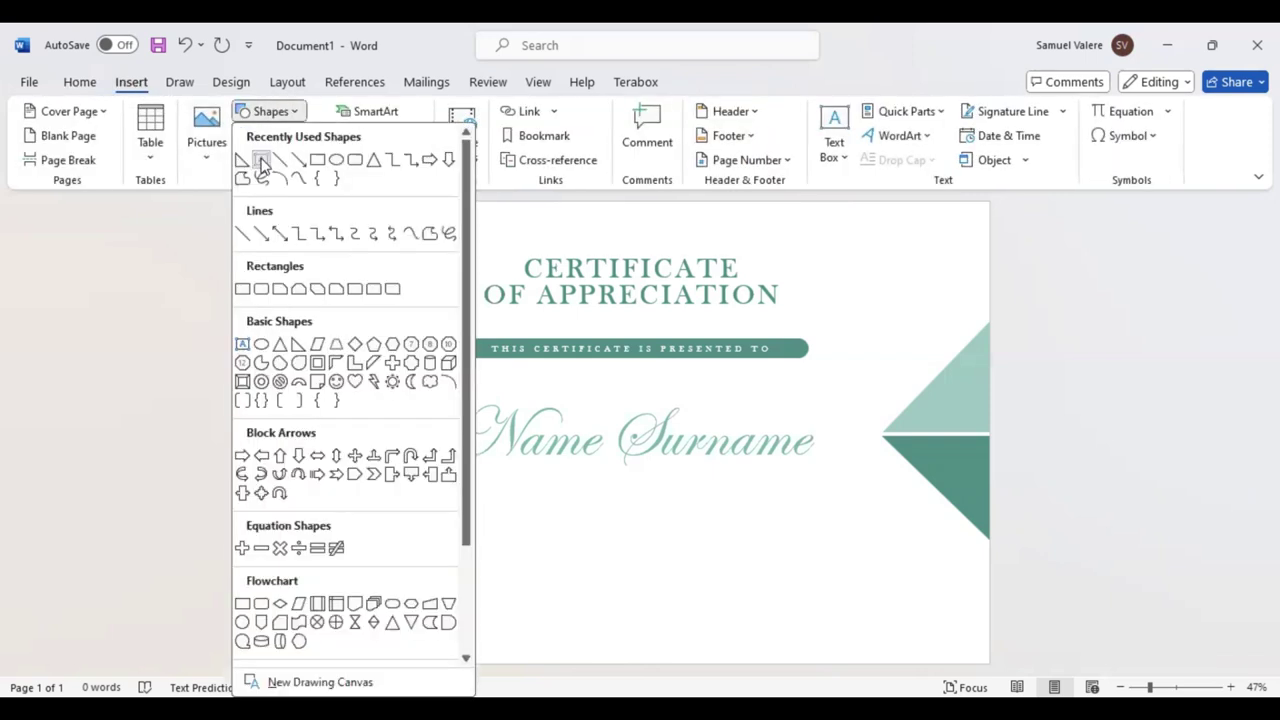
{"action": "left_click", "coordinate": [265, 162]}
{"action": "mouse_move", "coordinate": [520, 510]}
{"action": "left_mouse_down"}
{"action": "mouse_move", "coordinate": [743, 541]}
{"action": "mouse_move", "coordinate": [850, 580]}
{"action": "left_mouse_up"}
{"action": "key", "text": "ctrl+v"}
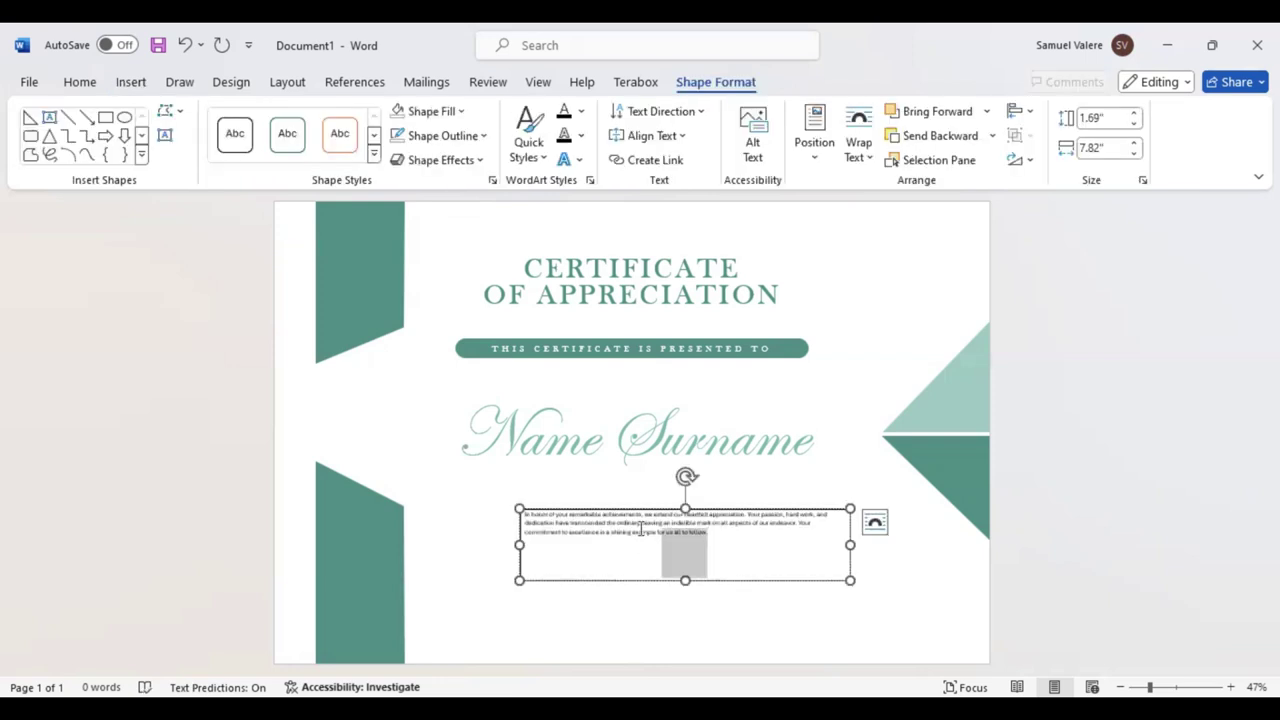
{"action": "left_click_drag", "start_coordinate": [641, 528], "coordinate": [519, 513]}
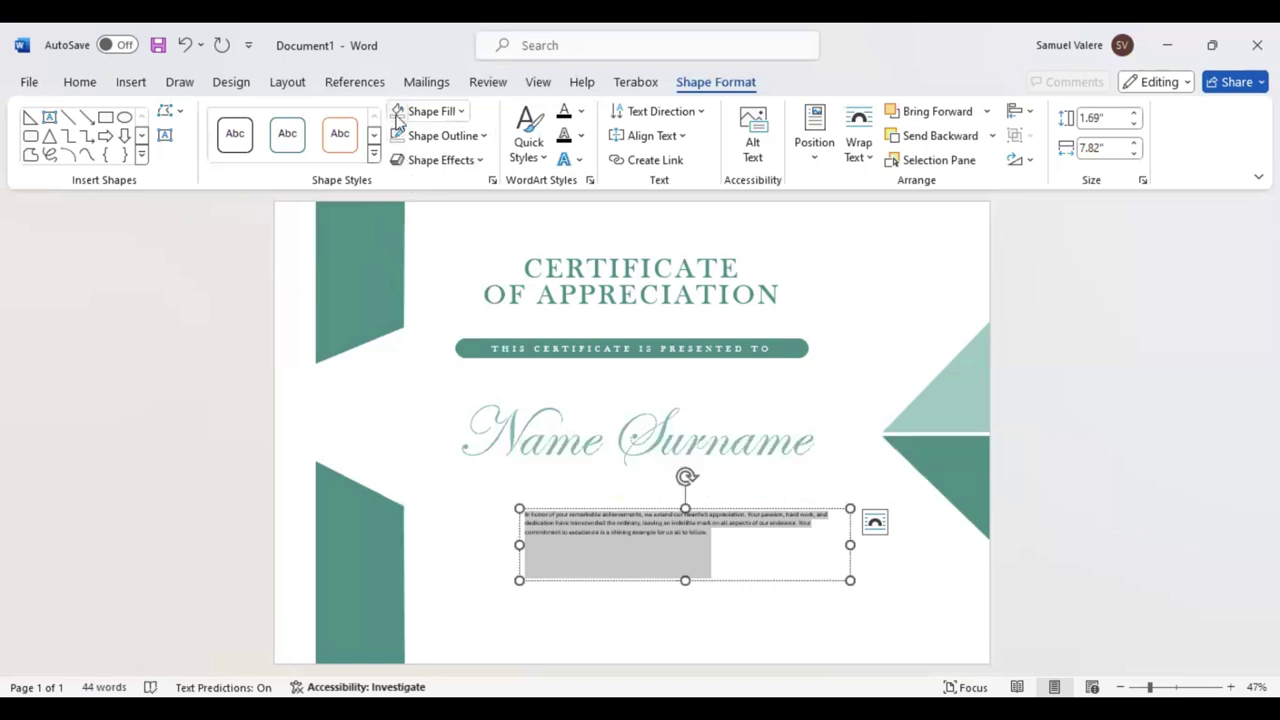
Format the paragraph as centred 26-pt Baskerville Old Face
{"action": "left_click", "coordinate": [131, 84]}
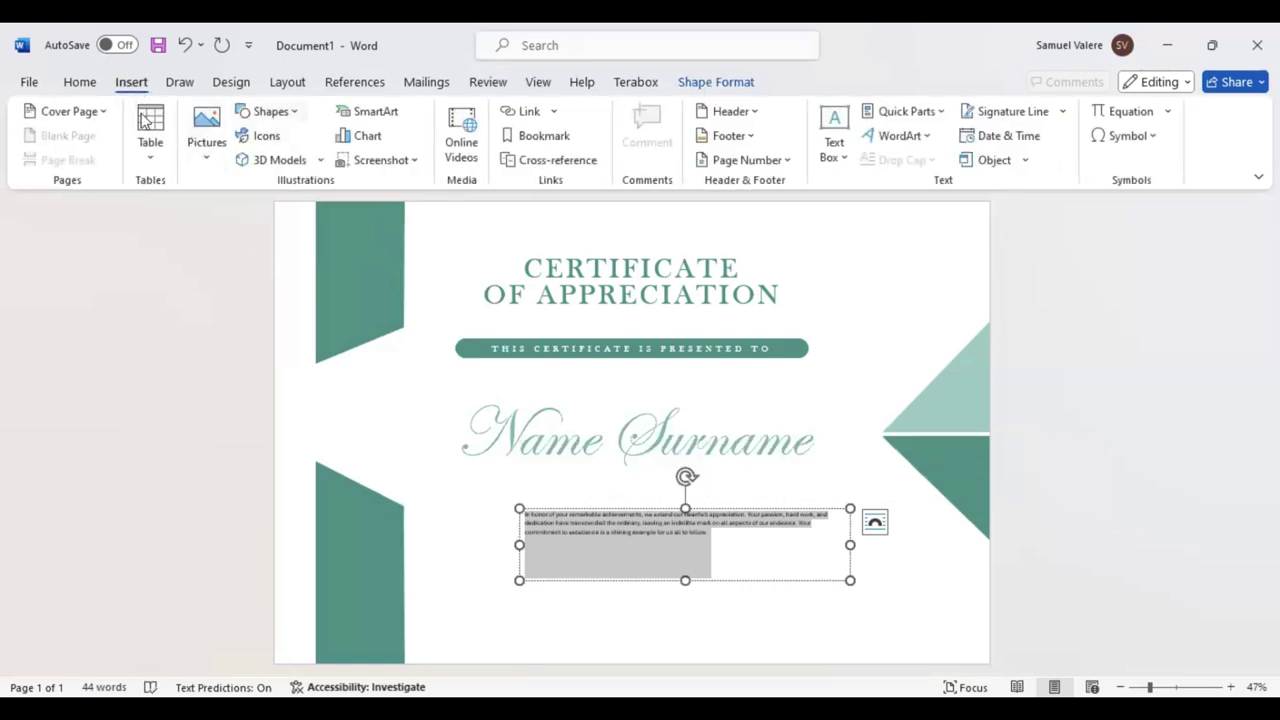
{"action": "left_click", "coordinate": [84, 84]}
{"action": "left_click", "coordinate": [182, 120]}
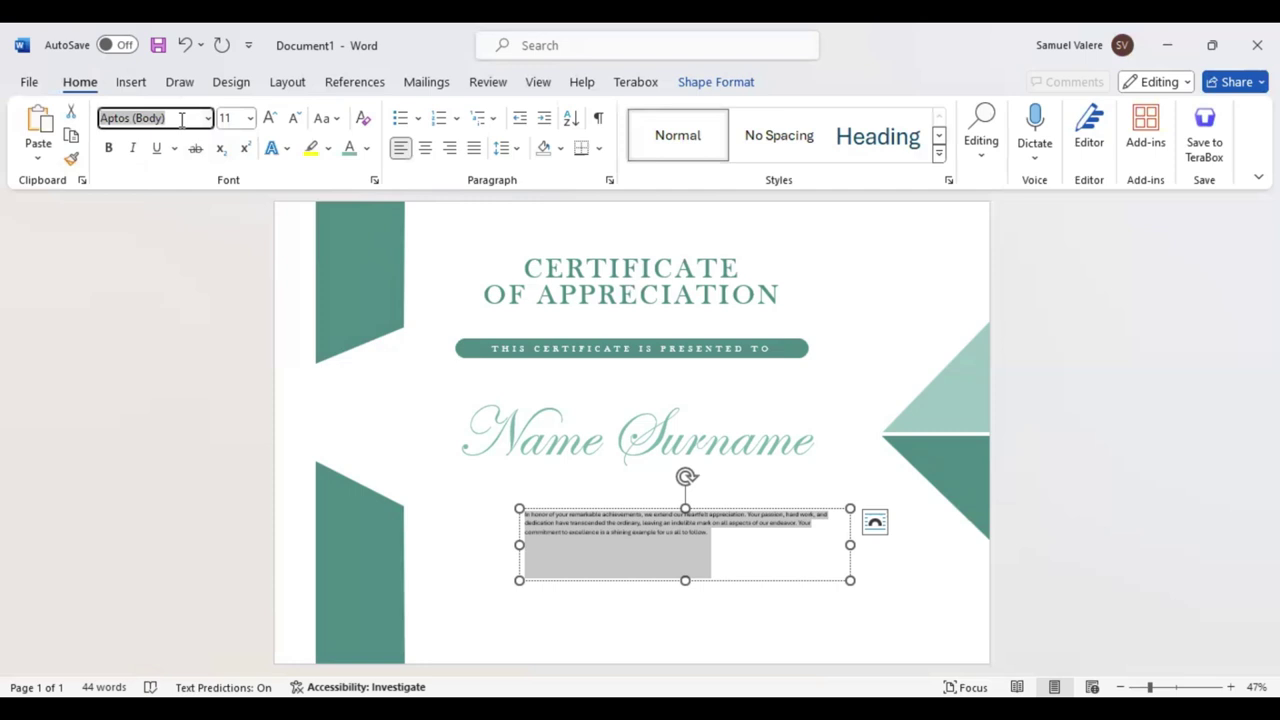
{"action": "type", "text": "Baskerville Old Face"}
{"action": "key", "text": "Return"}
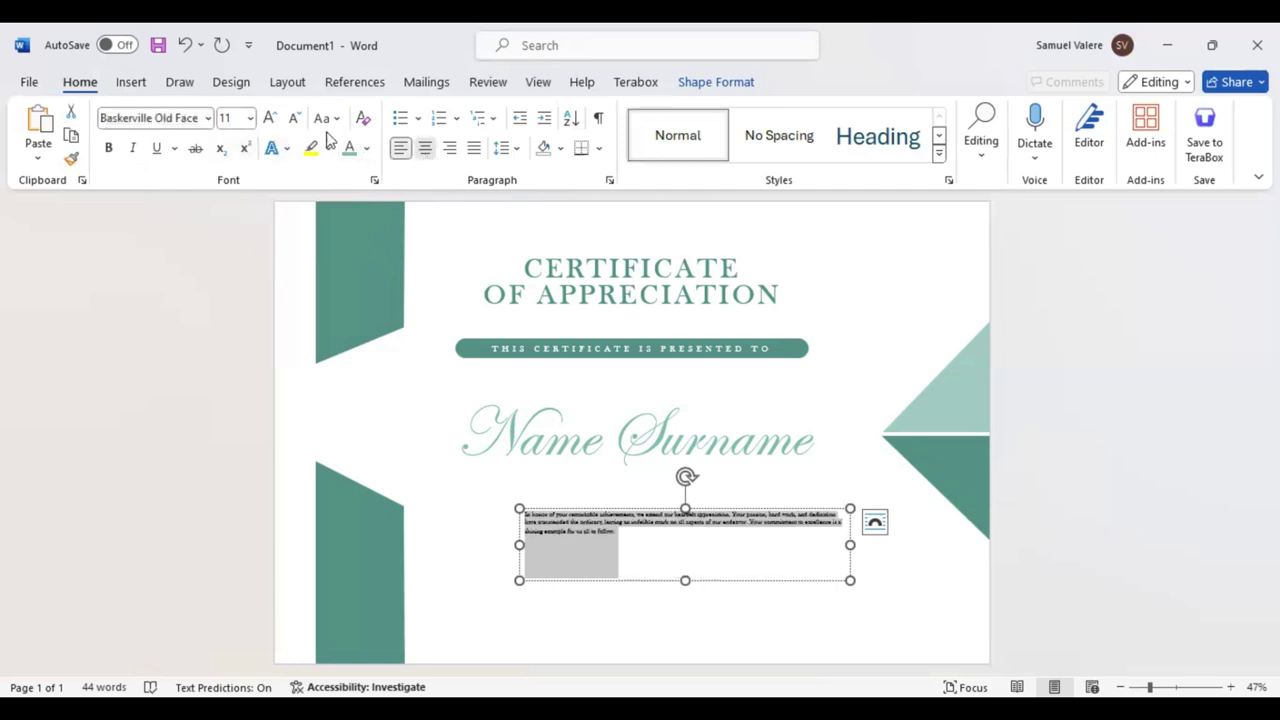
{"action": "left_click", "coordinate": [425, 148]}
{"action": "left_click", "coordinate": [270, 118]}
{"action": "left_click", "coordinate": [270, 118]}
{"action": "left_click", "coordinate": [270, 118]}
{"action": "left_click", "coordinate": [270, 118]}
{"action": "left_click", "coordinate": [270, 118]}
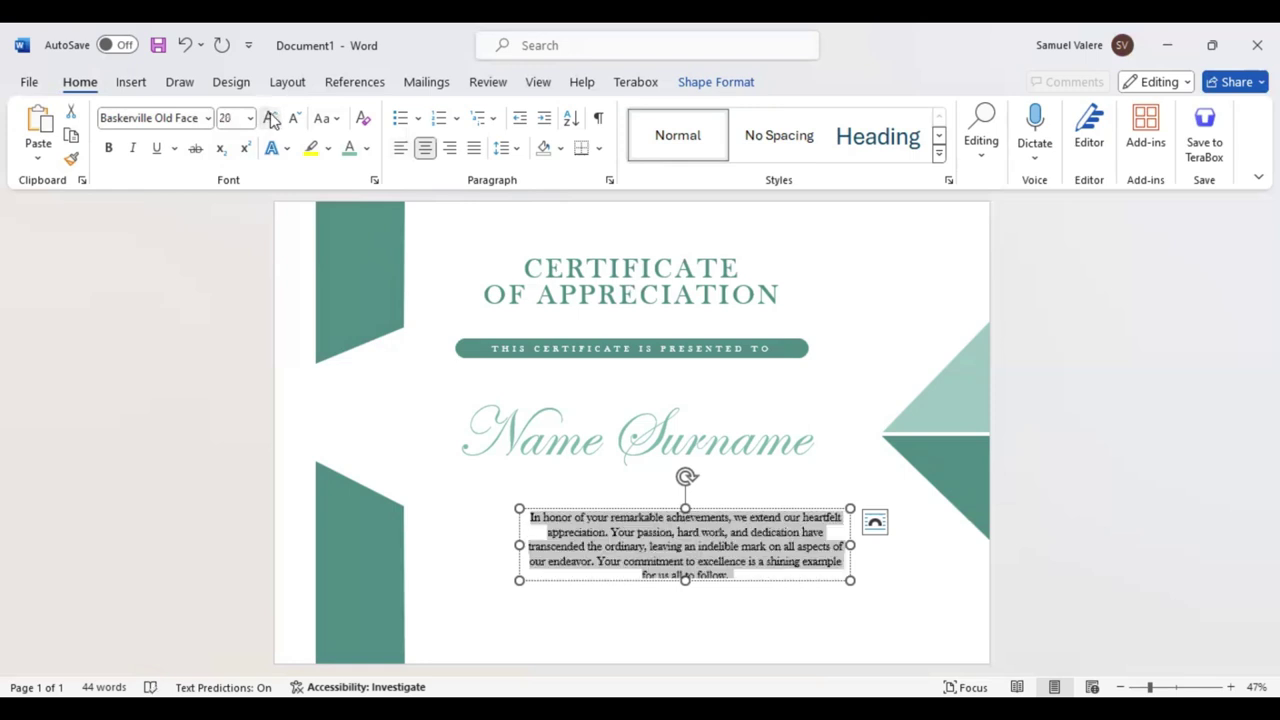
{"action": "left_click", "coordinate": [272, 120]}
{"action": "left_click", "coordinate": [272, 120]}
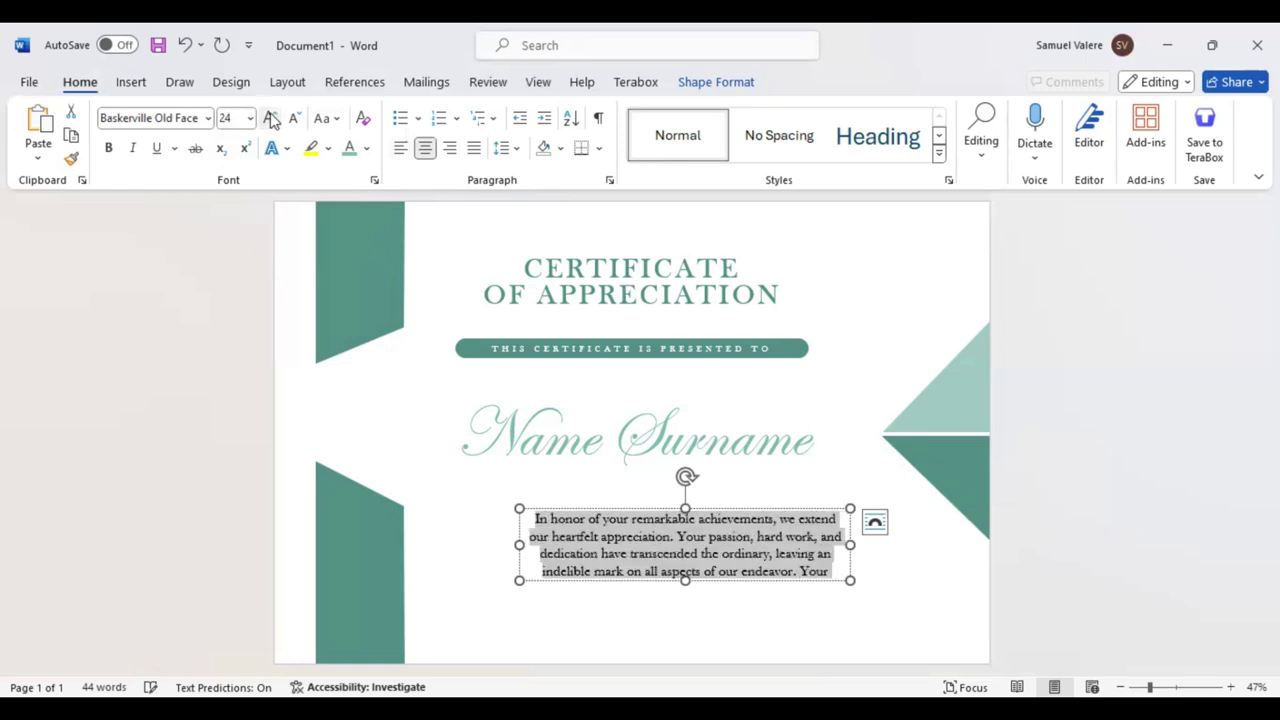
{"action": "left_click", "coordinate": [271, 119]}
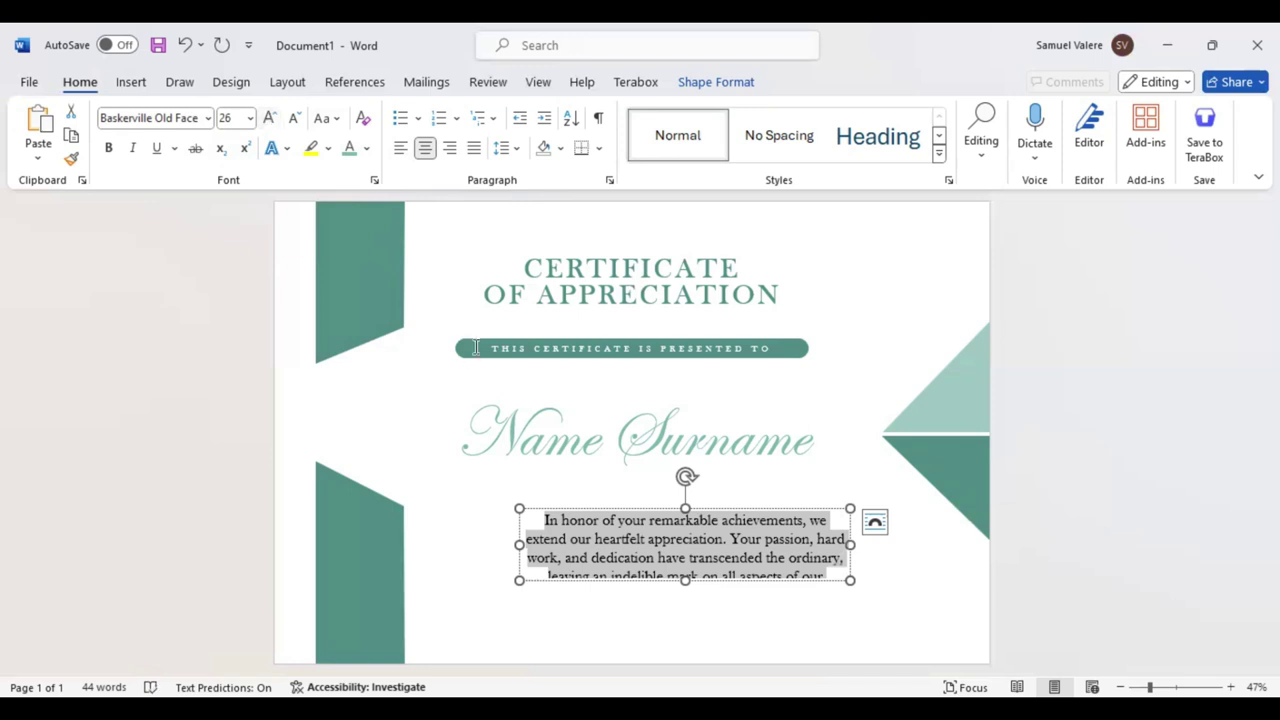
Widen the paragraph box and move it up, centred, directly under the name
{"action": "mouse_move", "coordinate": [519, 580]}
{"action": "left_mouse_down"}
{"action": "mouse_move", "coordinate": [397, 607]}
{"action": "mouse_move", "coordinate": [410, 607]}
{"action": "left_mouse_up"}
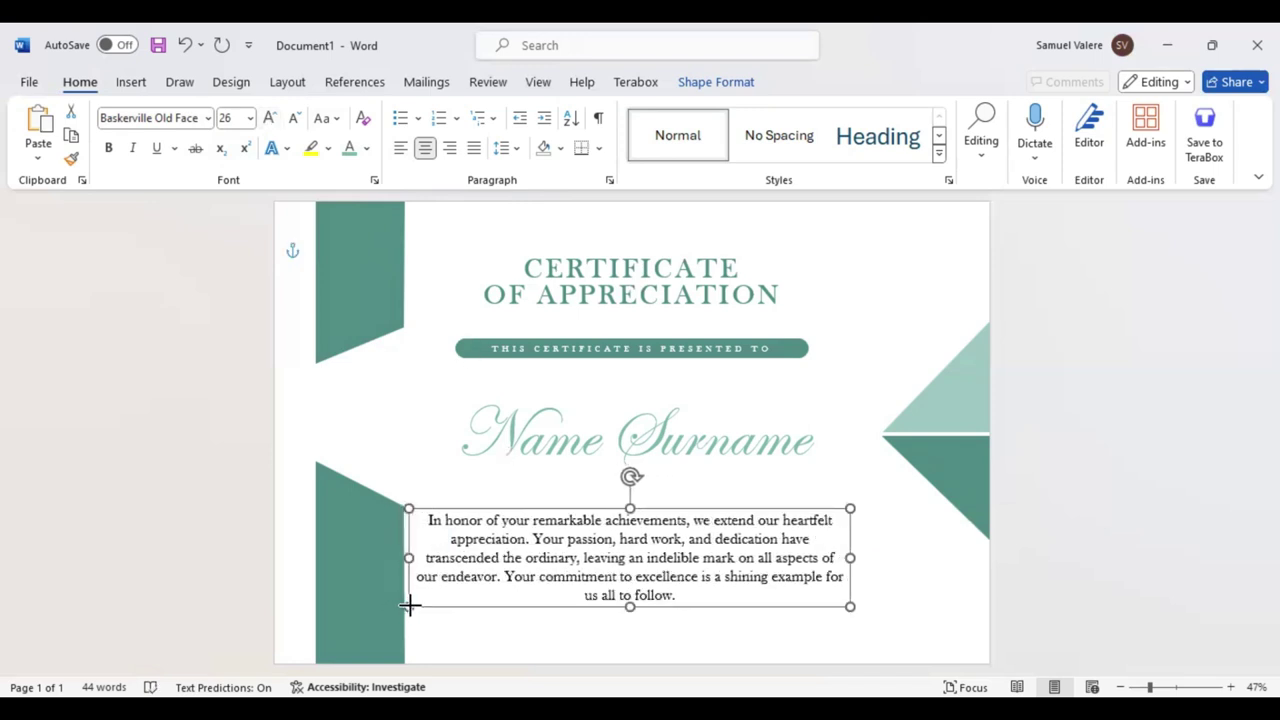
{"action": "left_click_drag", "start_coordinate": [670, 607], "coordinate": [683, 576]}
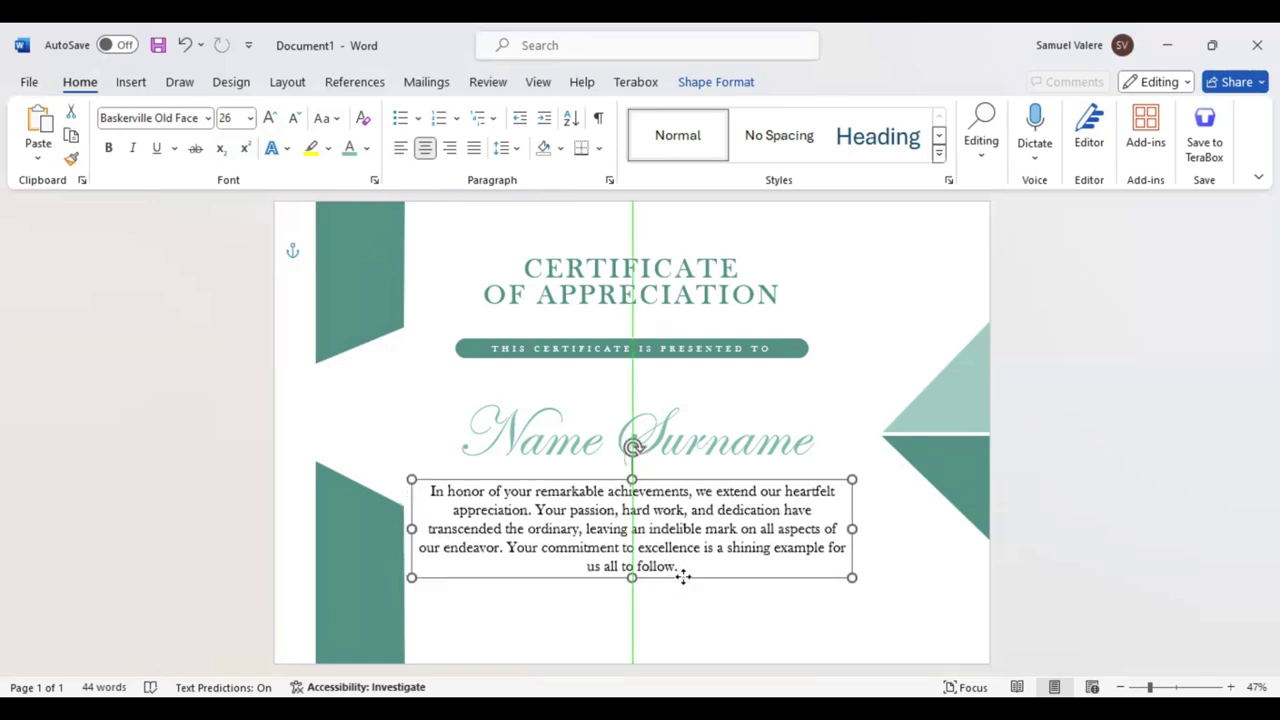
{"action": "left_click_drag", "start_coordinate": [683, 576], "coordinate": [683, 577]}
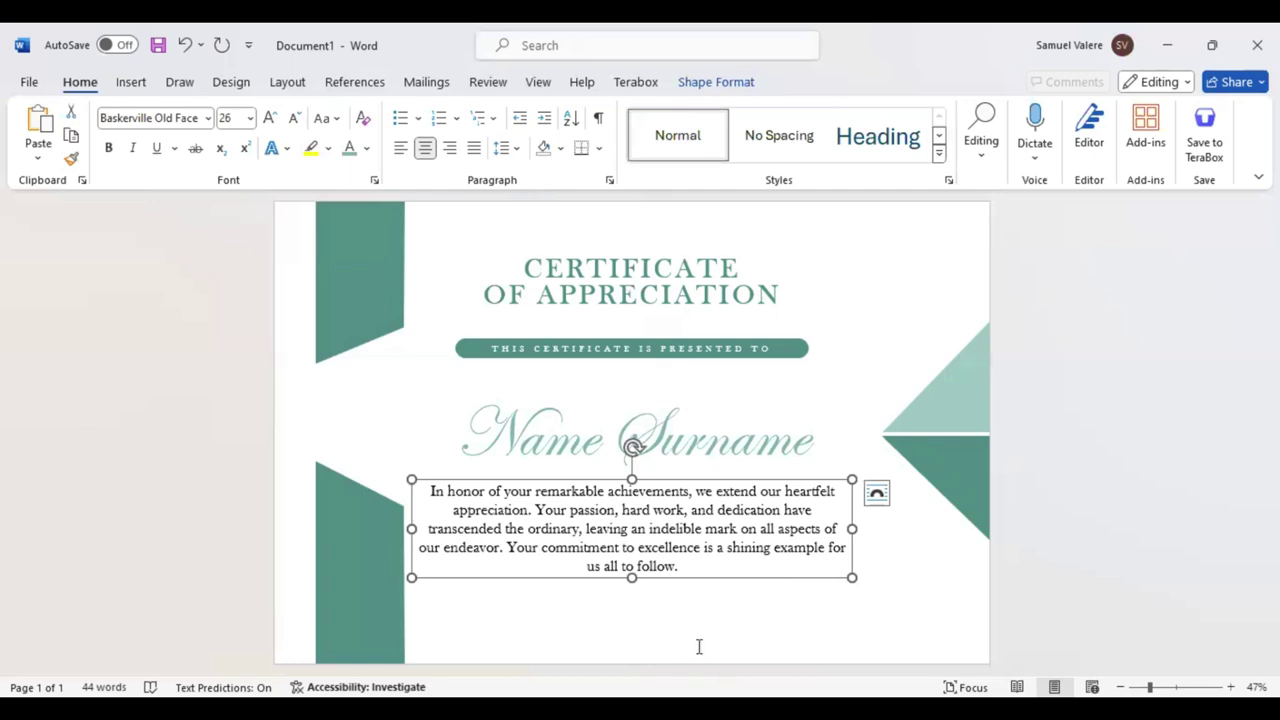
Draw a short signature line at bottom left and place a level copy on the right
{"action": "left_click", "coordinate": [133, 84]}
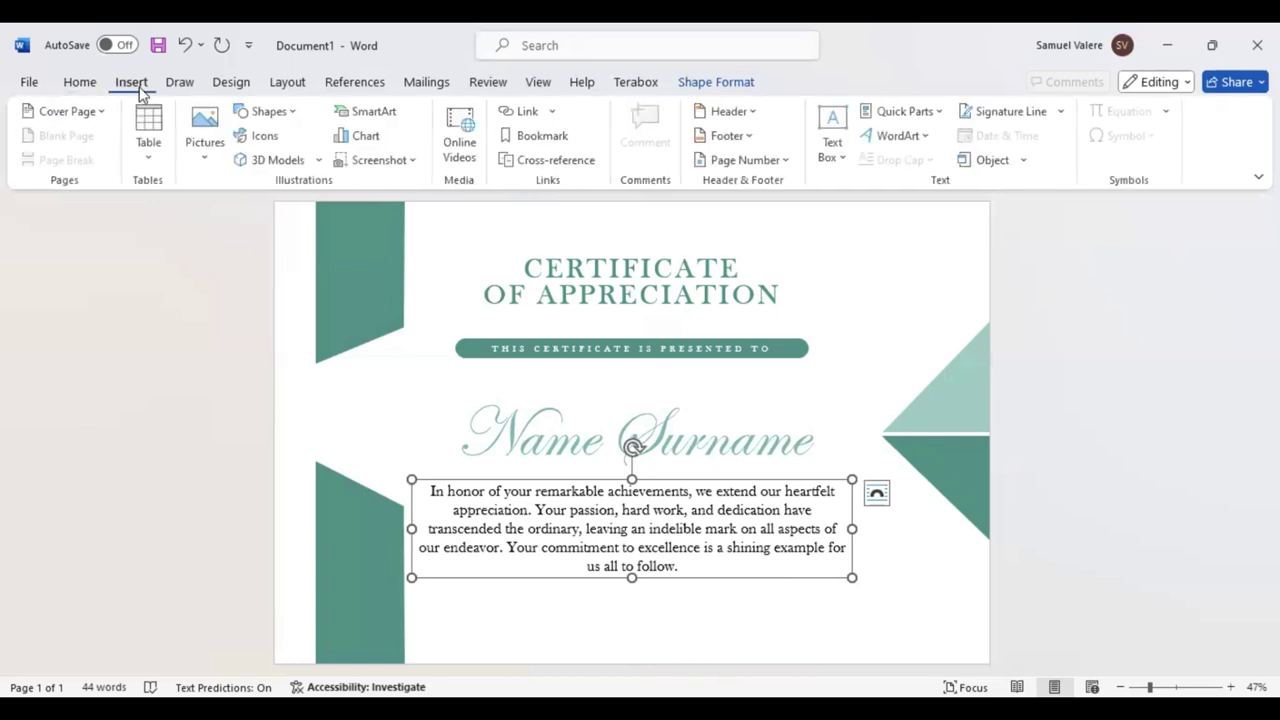
{"action": "left_click", "coordinate": [291, 122]}
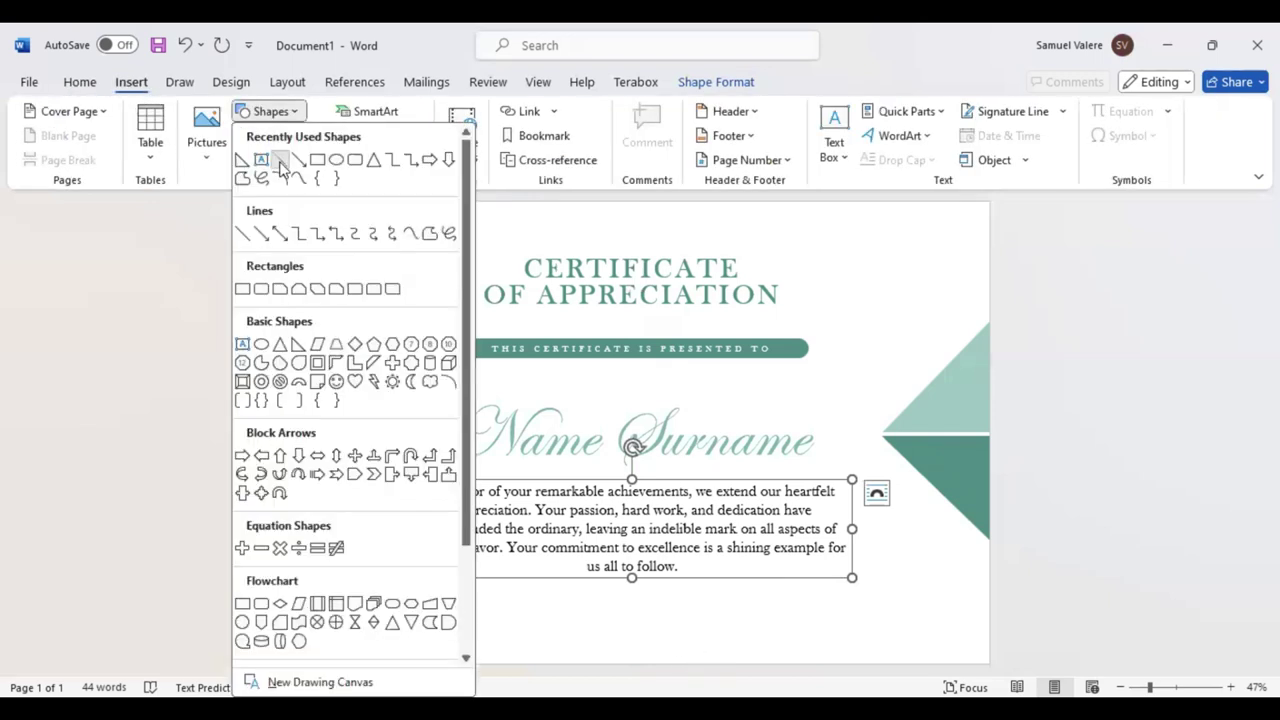
{"action": "left_click", "coordinate": [278, 162]}
{"action": "left_click_drag", "start_coordinate": [434, 630], "coordinate": [541, 632]}
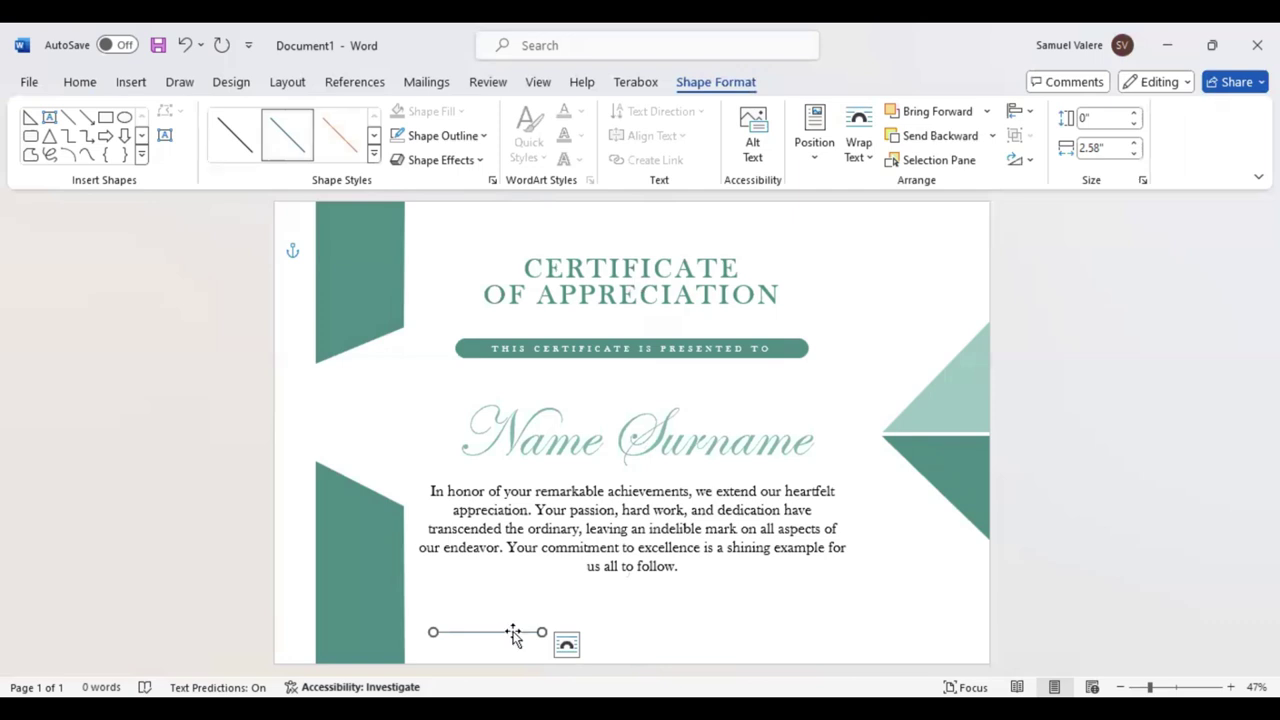
{"action": "mouse_move", "coordinate": [513, 634]}
{"action": "left_mouse_down"}
{"action": "mouse_move", "coordinate": [514, 610]}
{"action": "mouse_move", "coordinate": [854, 607]}
{"action": "left_mouse_up"}
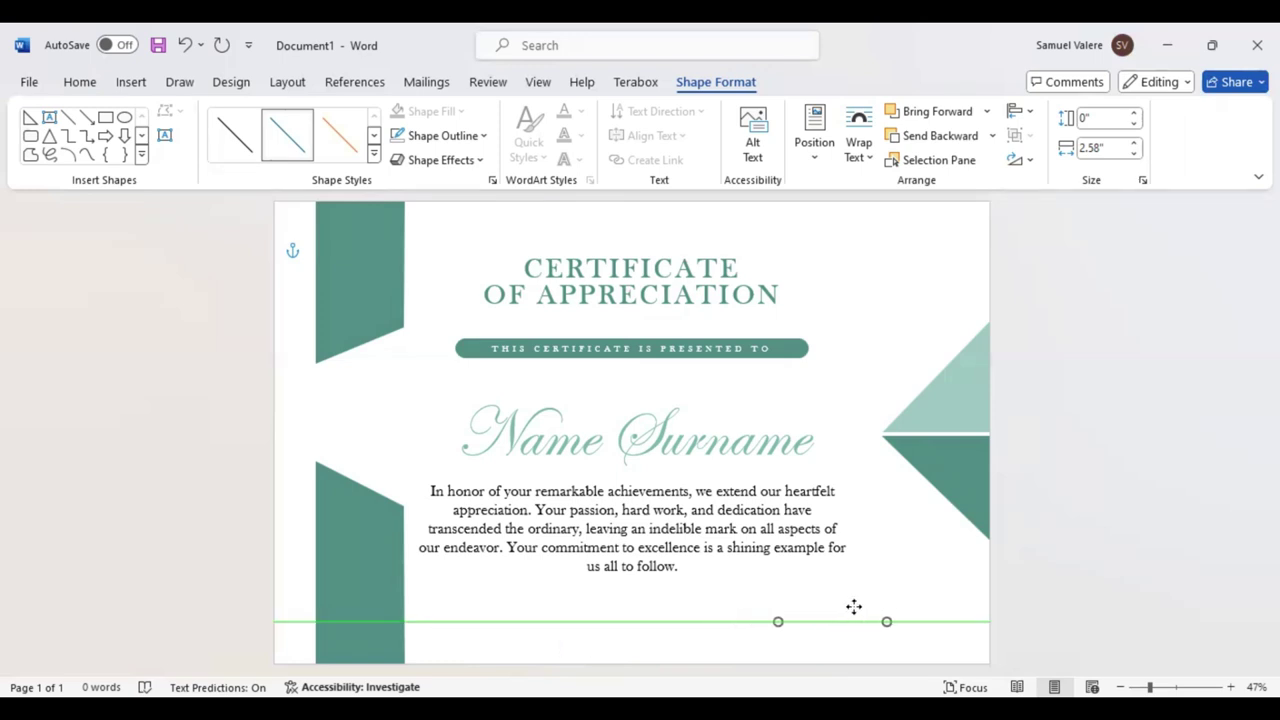
{"action": "left_click_drag", "start_coordinate": [755, 636], "coordinate": [755, 636]}
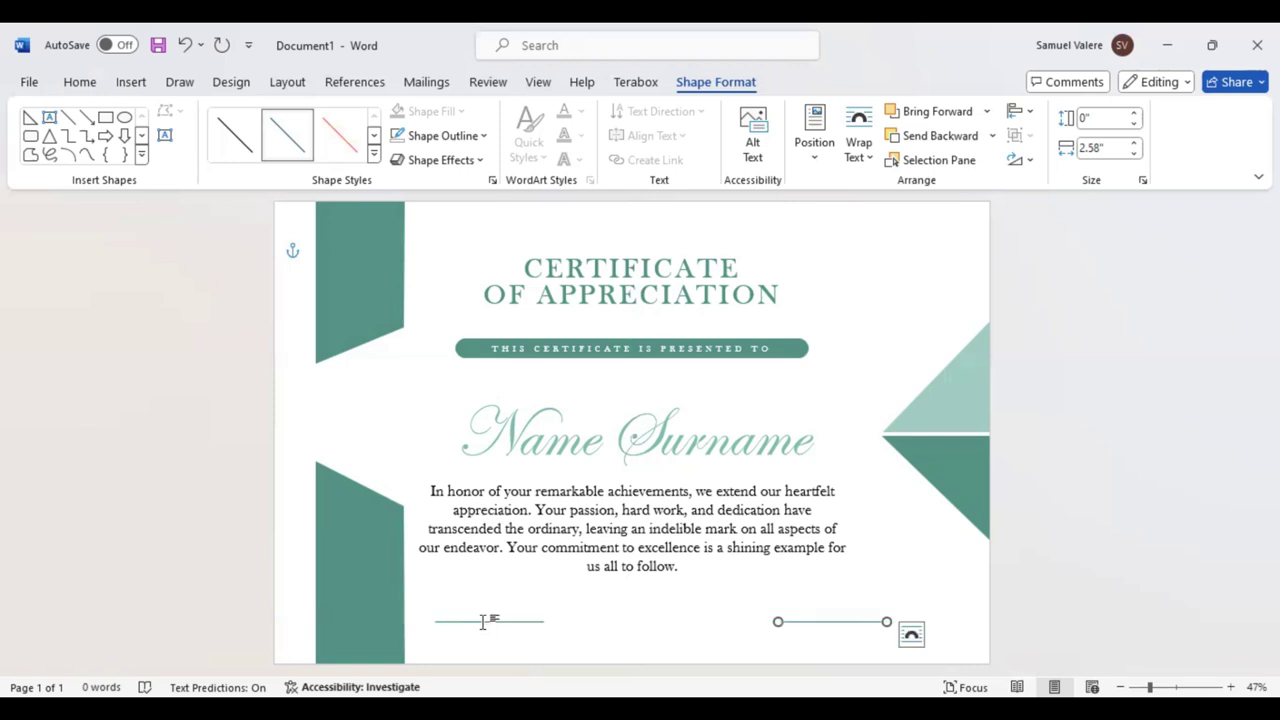
Select both signature lines and shift them into a balanced, level position on the page
{"action": "left_click", "coordinate": [485, 622], "text": "shift"}
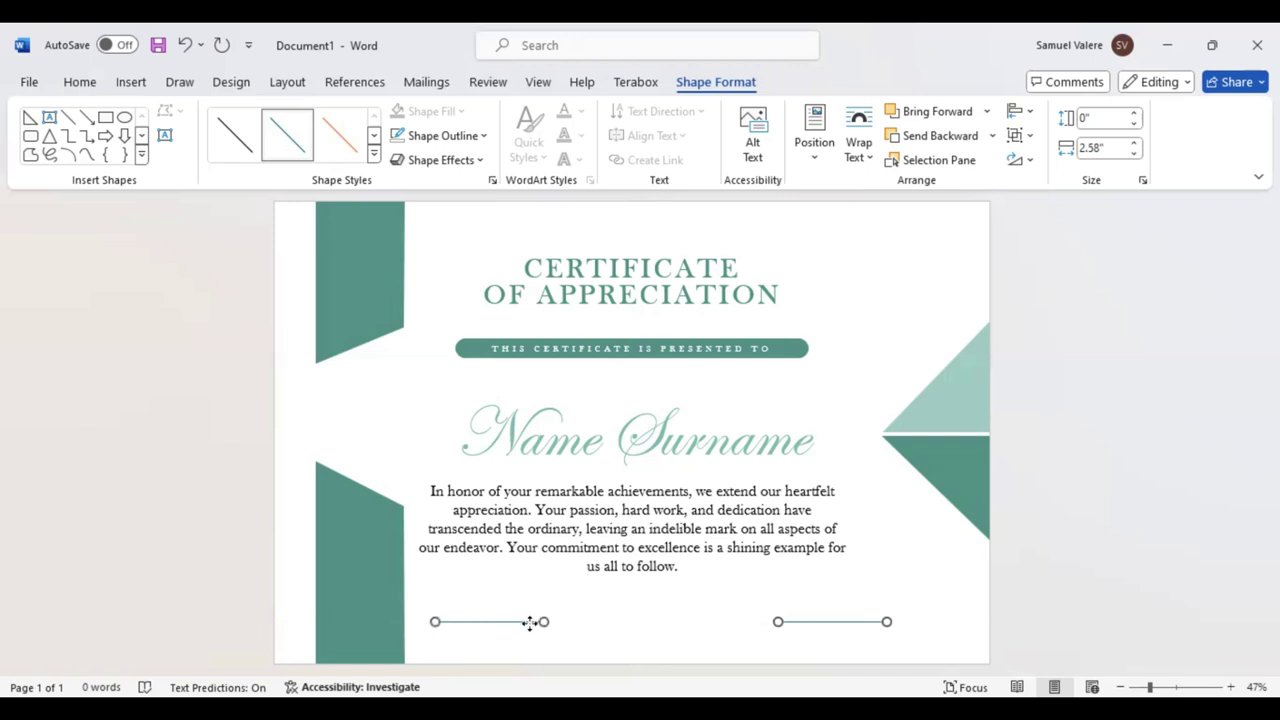
{"action": "left_click_drag", "start_coordinate": [541, 622], "coordinate": [451, 624]}
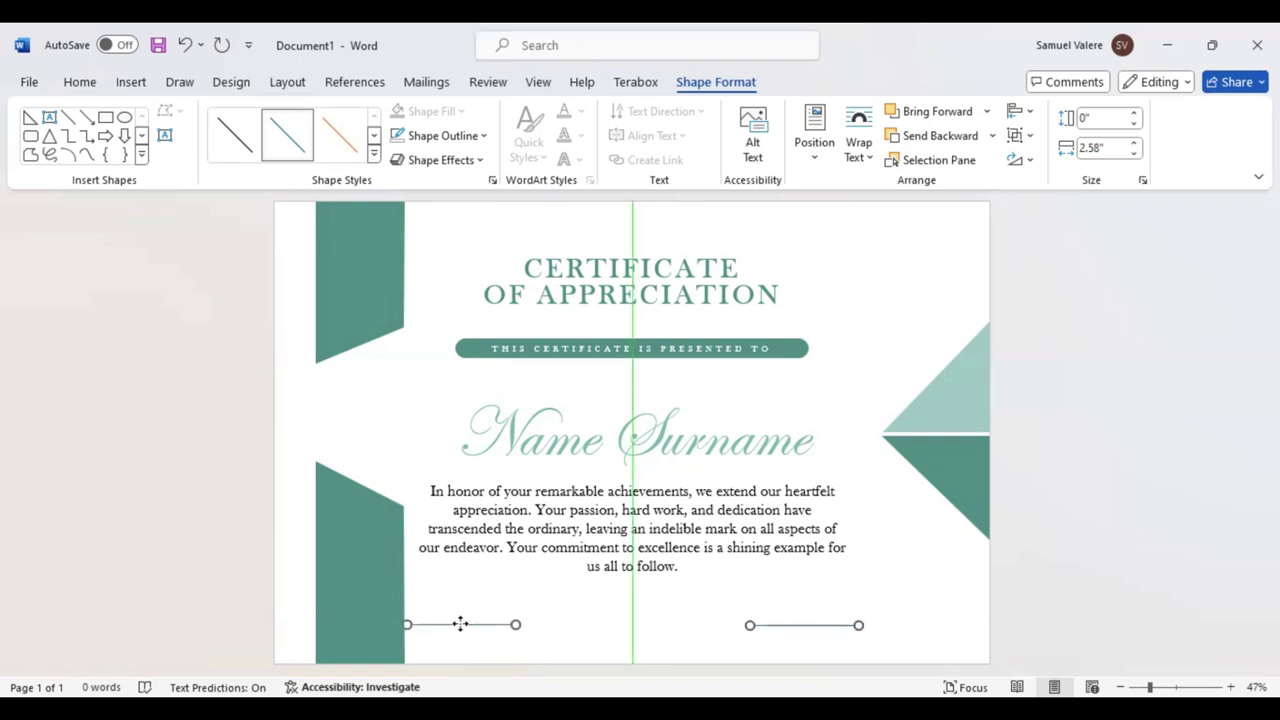
{"action": "left_click_drag", "start_coordinate": [460, 624], "coordinate": [476, 623]}
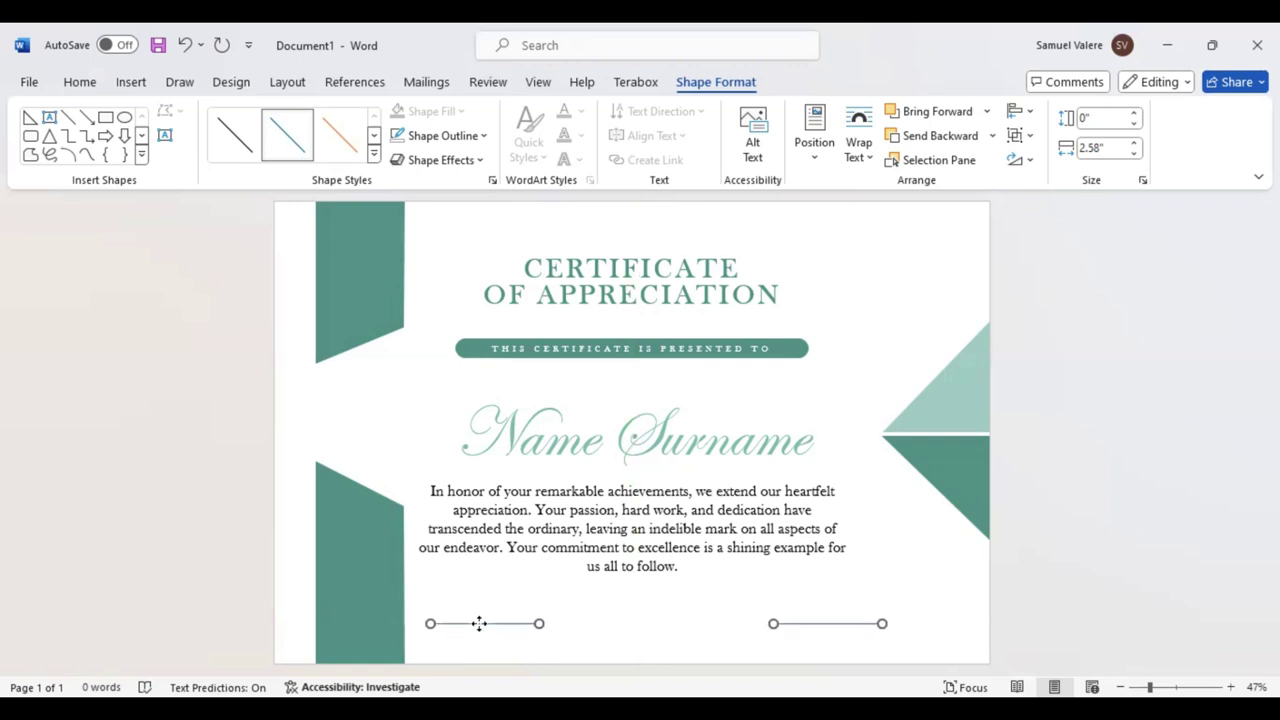
{"action": "left_click_drag", "start_coordinate": [476, 623], "coordinate": [477, 614]}
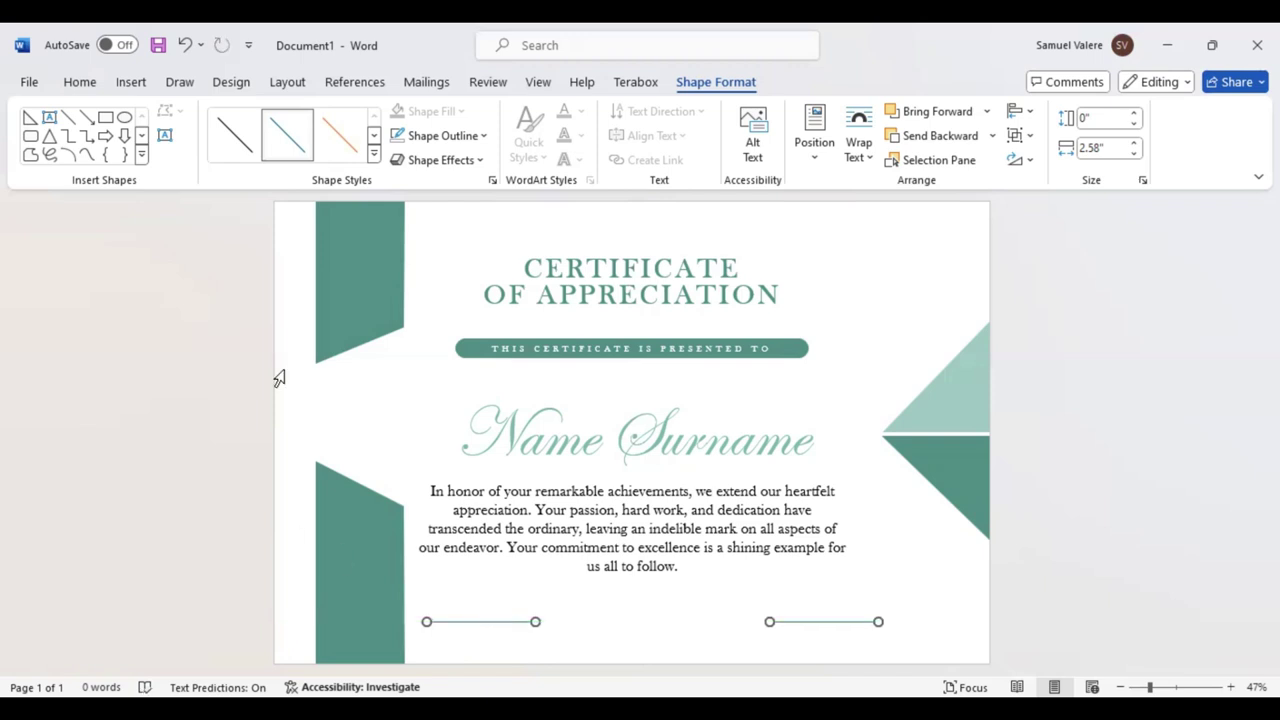
Draw a Signature text box under the left signature line and centre its text
{"action": "left_click", "coordinate": [166, 136]}
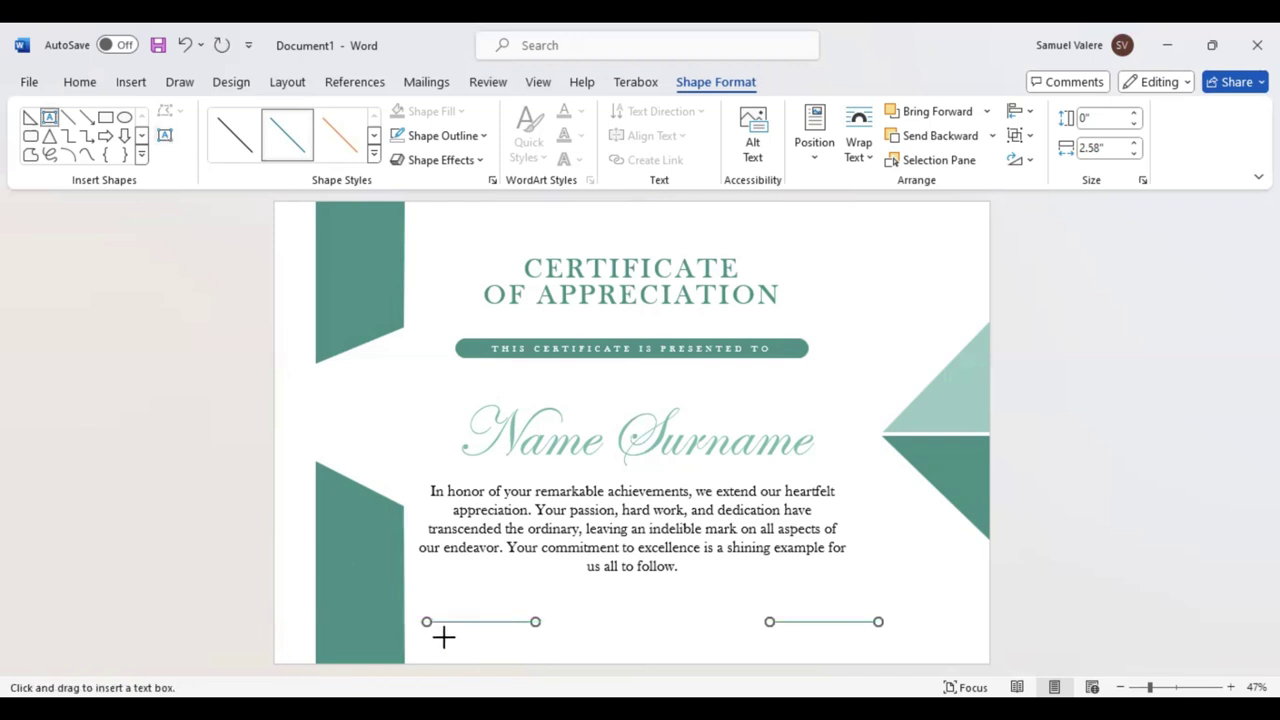
{"action": "left_click_drag", "start_coordinate": [444, 630], "coordinate": [528, 651]}
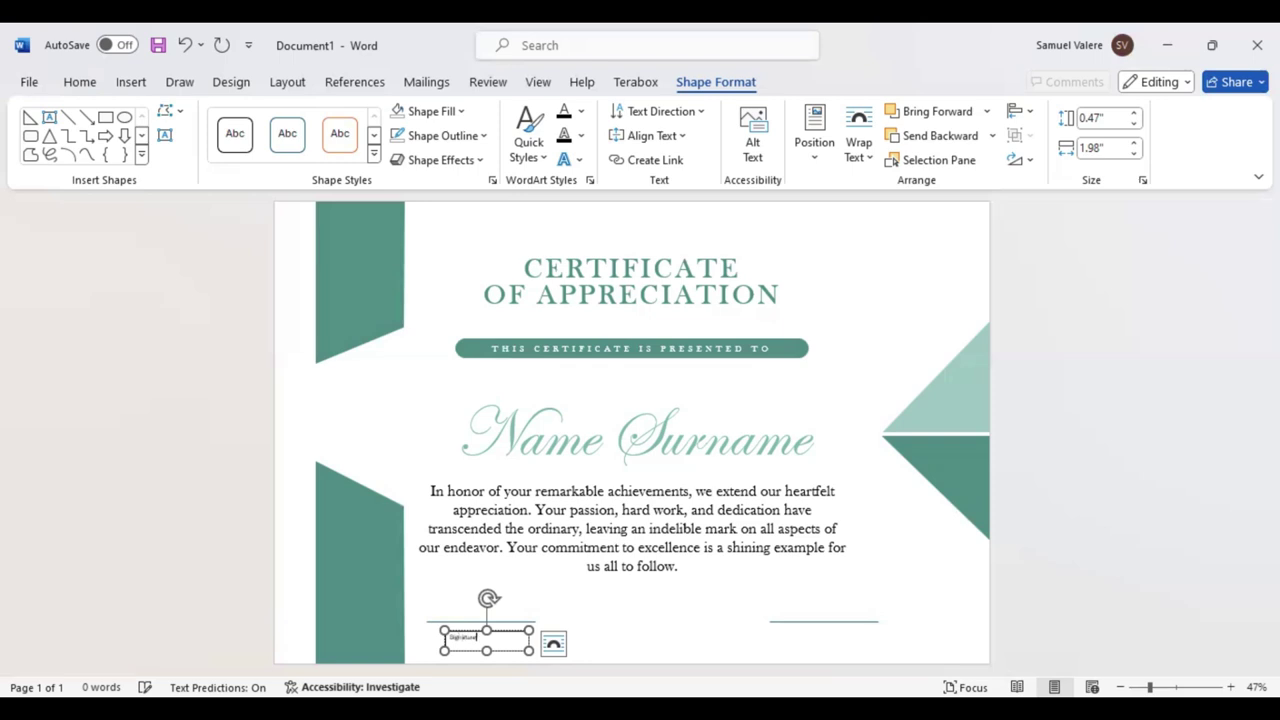
{"action": "left_click_drag", "start_coordinate": [477, 637], "coordinate": [448, 638]}
{"action": "left_click", "coordinate": [79, 82]}
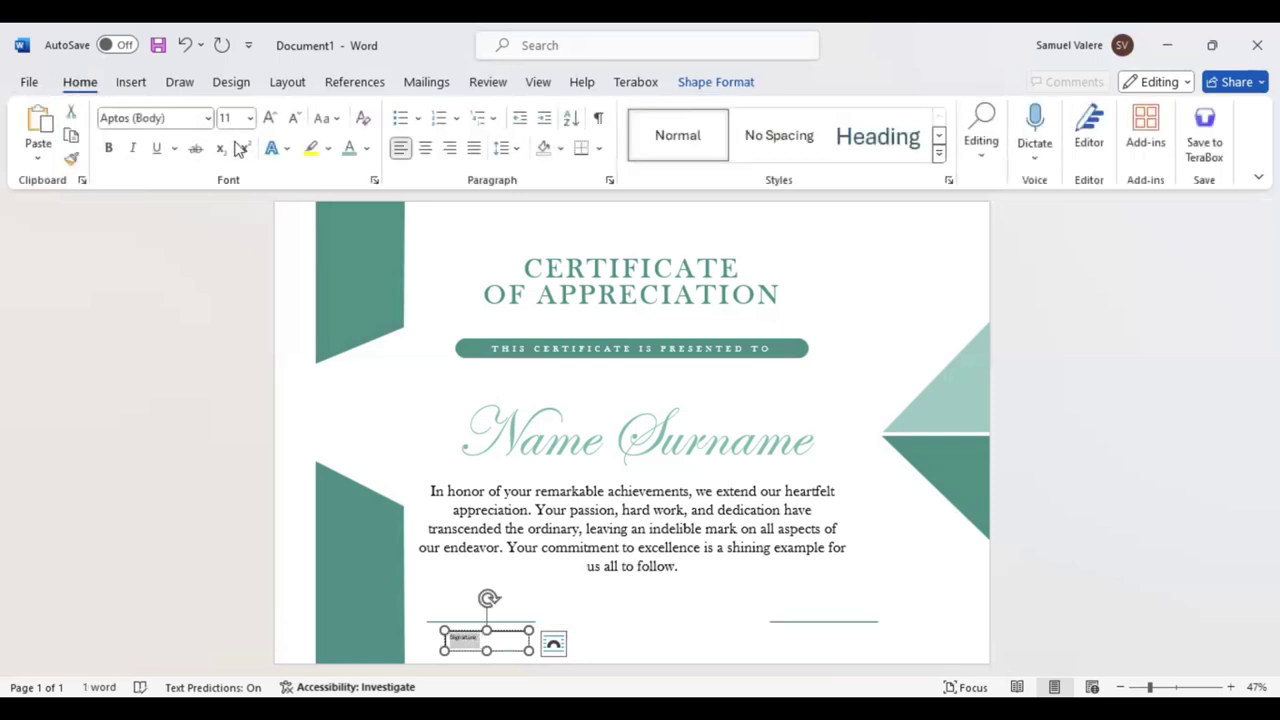
{"action": "left_click", "coordinate": [692, 84]}
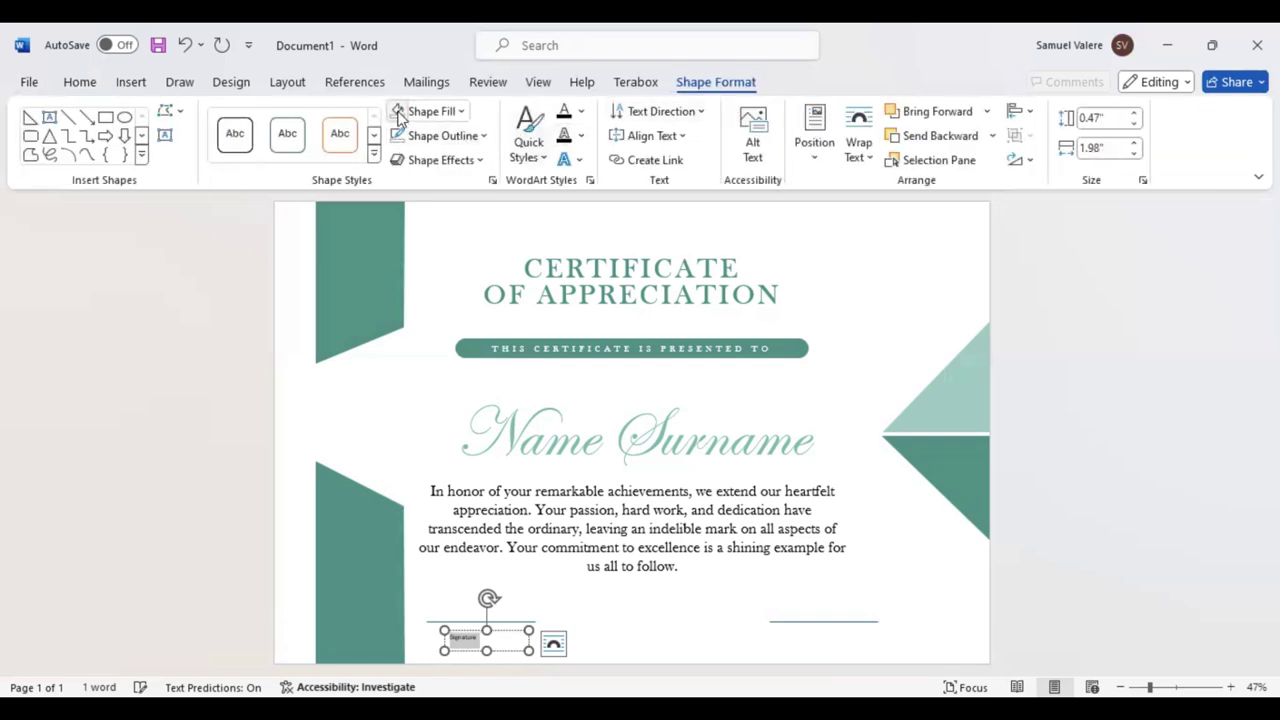
{"action": "left_click", "coordinate": [79, 82]}
{"action": "left_click", "coordinate": [425, 148]}
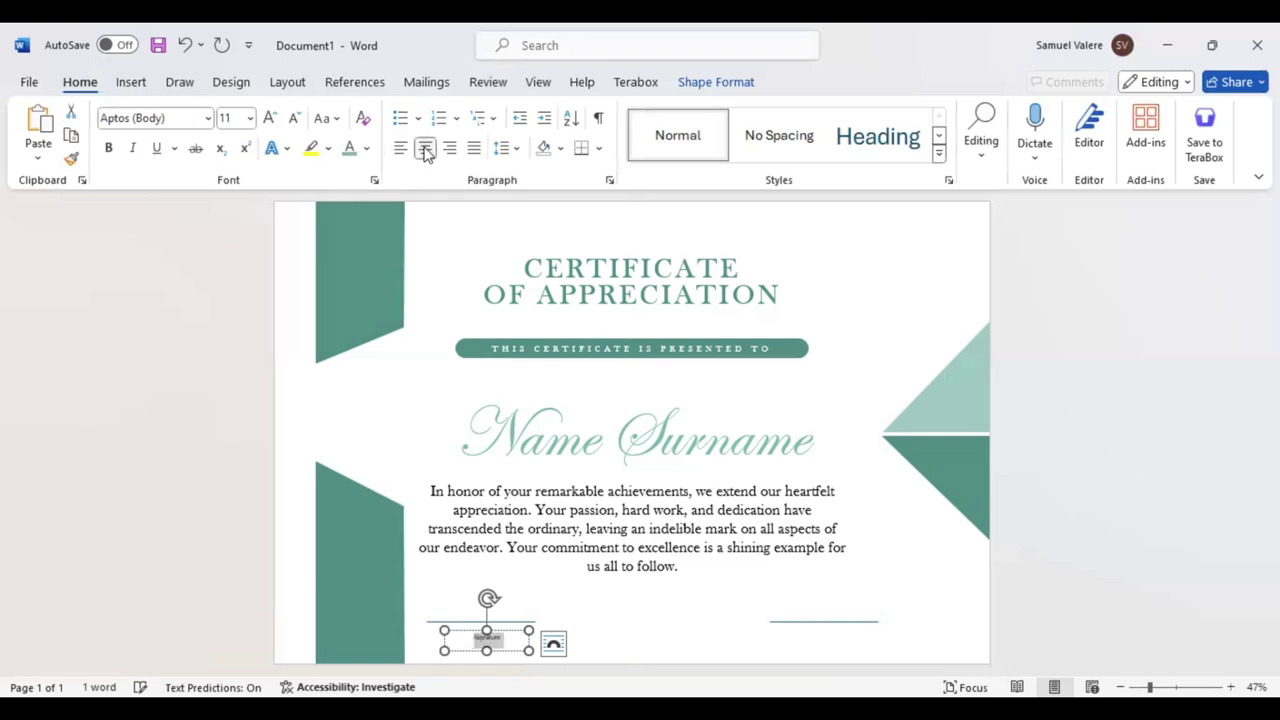
Make the caption uppercase 14-pt Baskerville Old Face and position it beneath the line
{"action": "left_click", "coordinate": [180, 119]}
{"action": "type", "text": "Baskerville Old Face"}
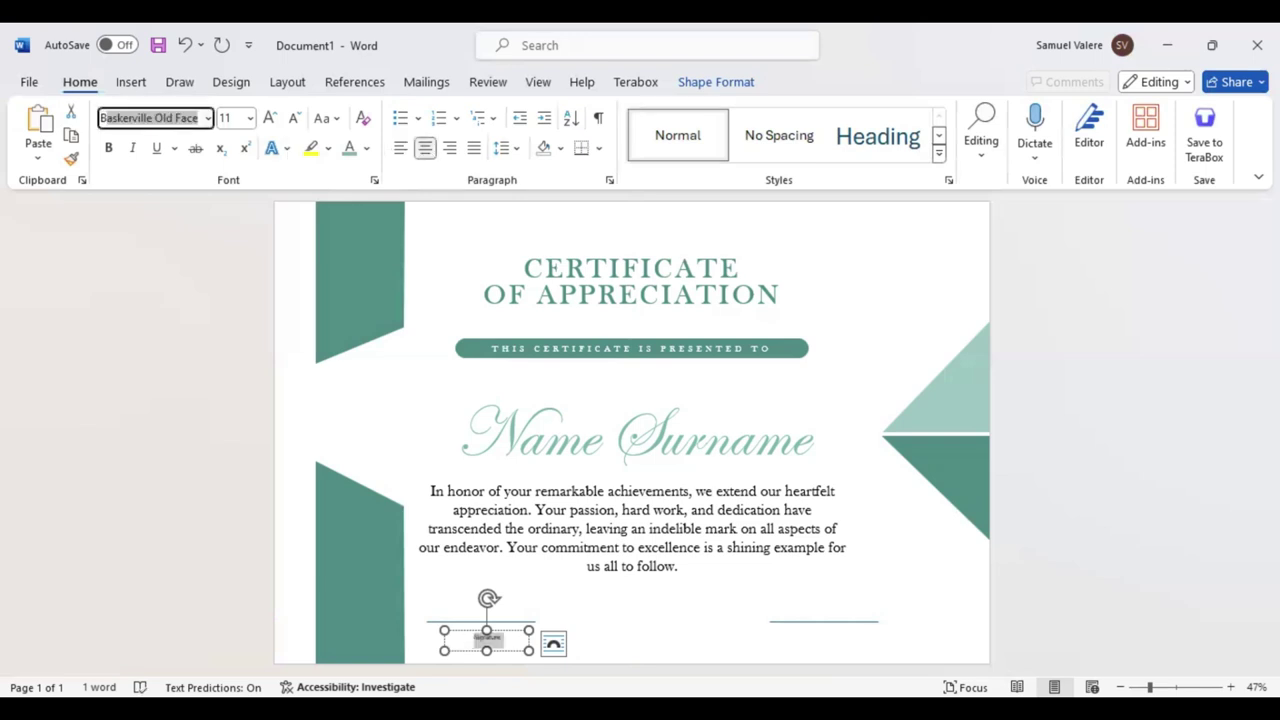
{"action": "key", "text": "Return"}
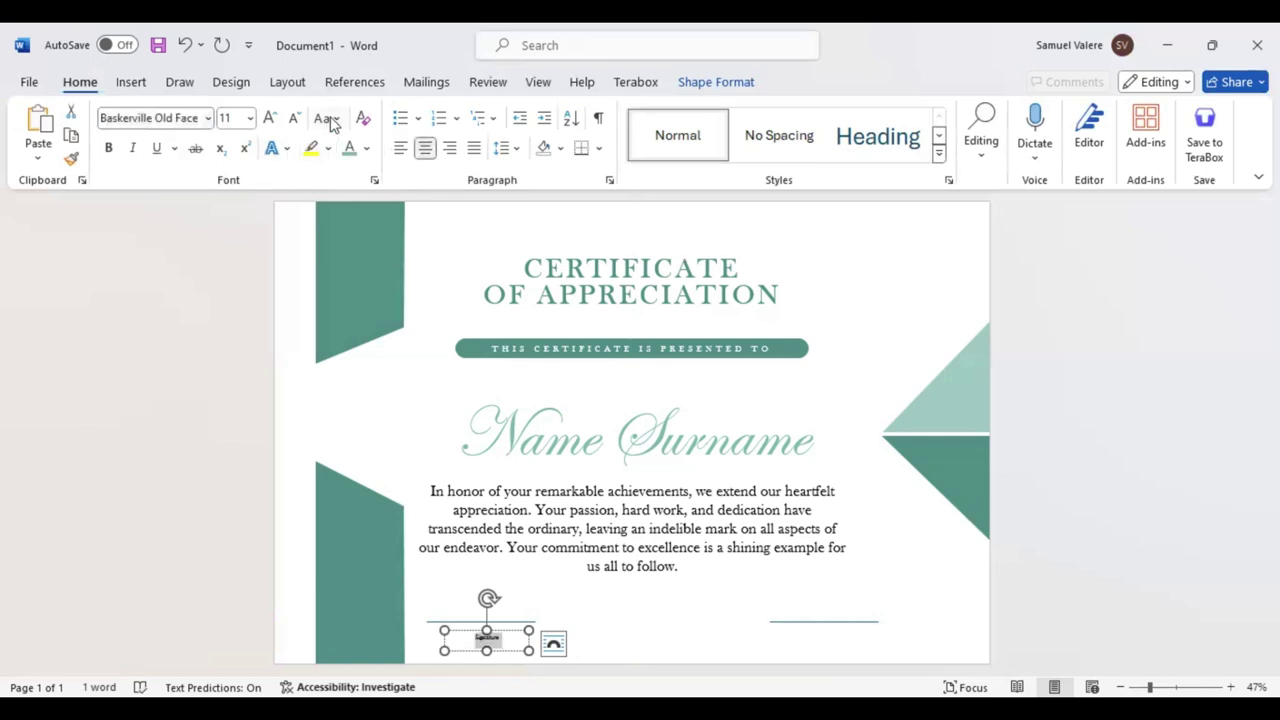
{"action": "left_click", "coordinate": [333, 118]}
{"action": "left_click", "coordinate": [360, 194]}
{"action": "left_click", "coordinate": [270, 118]}
{"action": "left_click", "coordinate": [270, 118]}
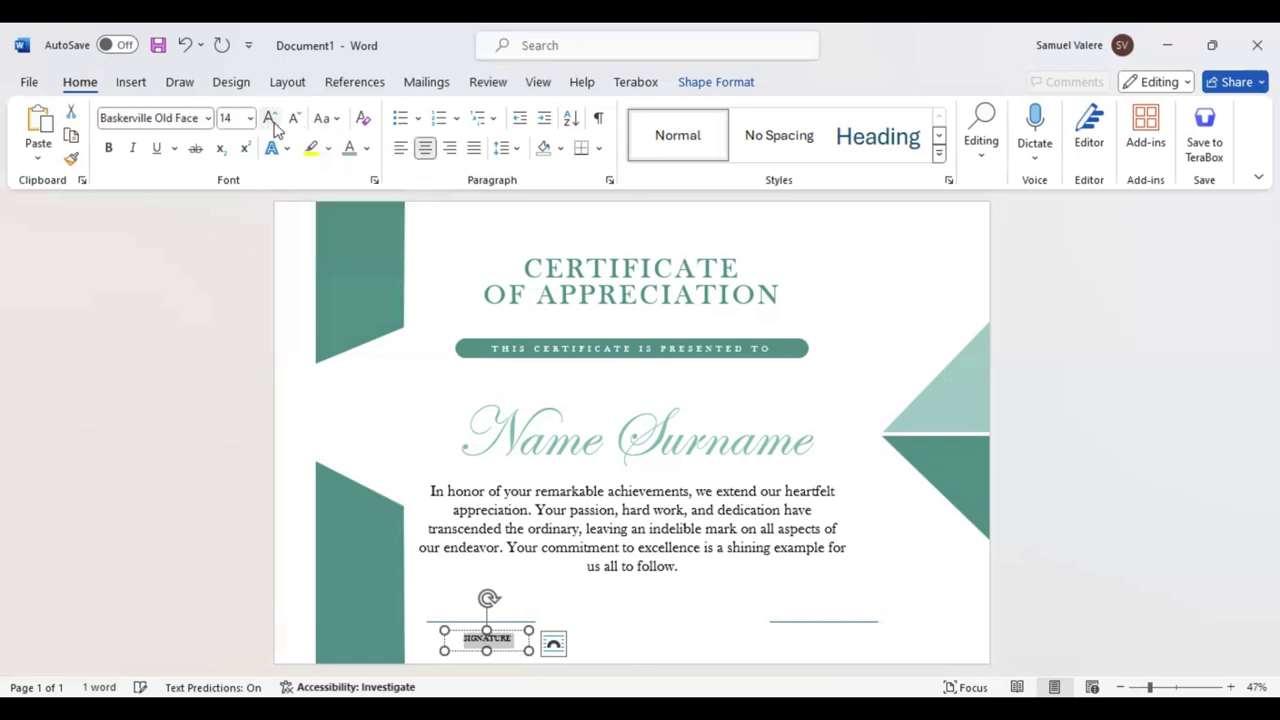
{"action": "mouse_move", "coordinate": [502, 651]}
{"action": "left_mouse_down"}
{"action": "mouse_move", "coordinate": [494, 642]}
{"action": "mouse_move", "coordinate": [844, 650]}
{"action": "left_mouse_up"}
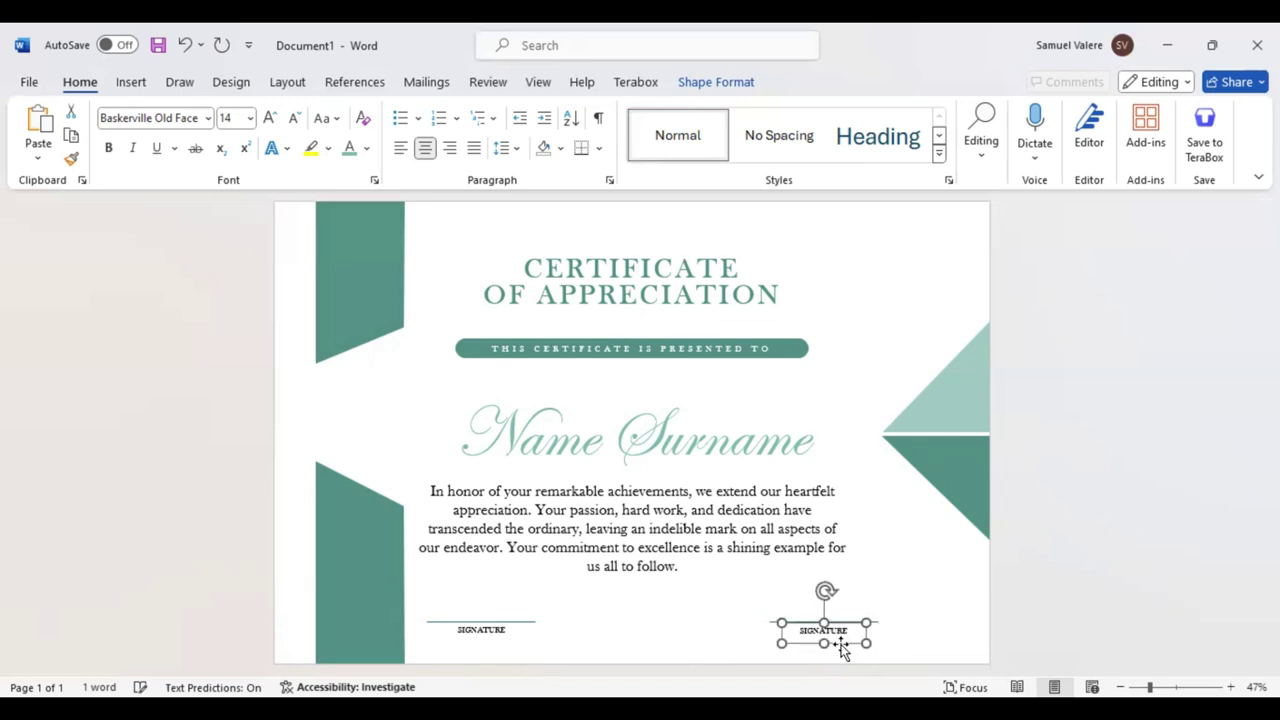
Select both SIGNATURE captions and give them the second recent teal text colour
{"action": "left_click", "coordinate": [842, 650]}
{"action": "left_click", "coordinate": [842, 650]}
{"action": "left_click", "coordinate": [772, 623]}
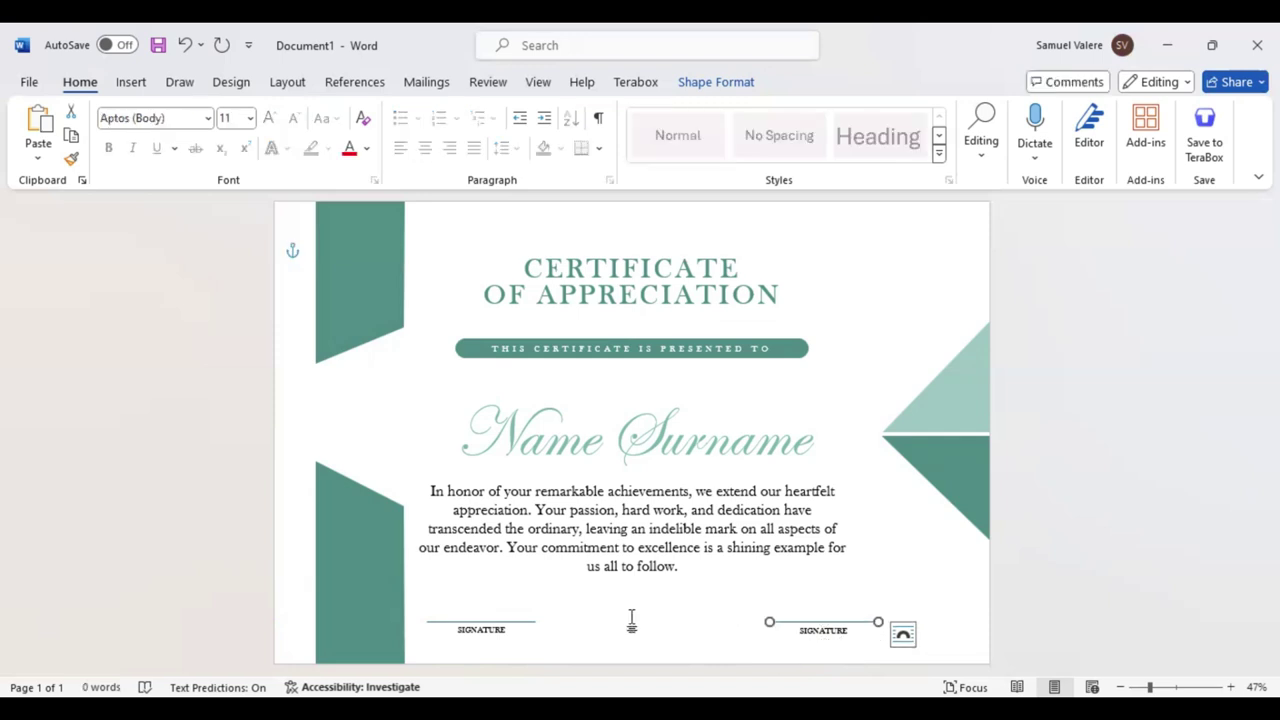
{"action": "left_click", "coordinate": [530, 622], "text": "shift"}
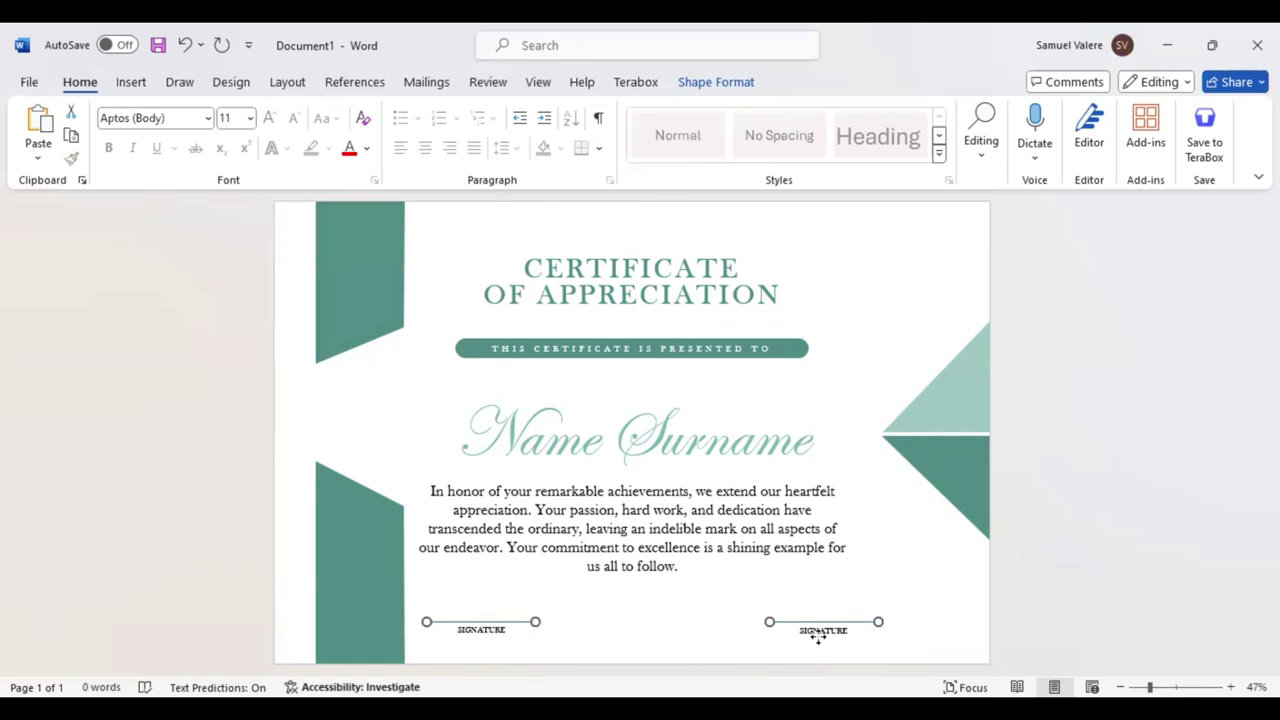
{"action": "left_click", "coordinate": [820, 632], "text": "shift"}
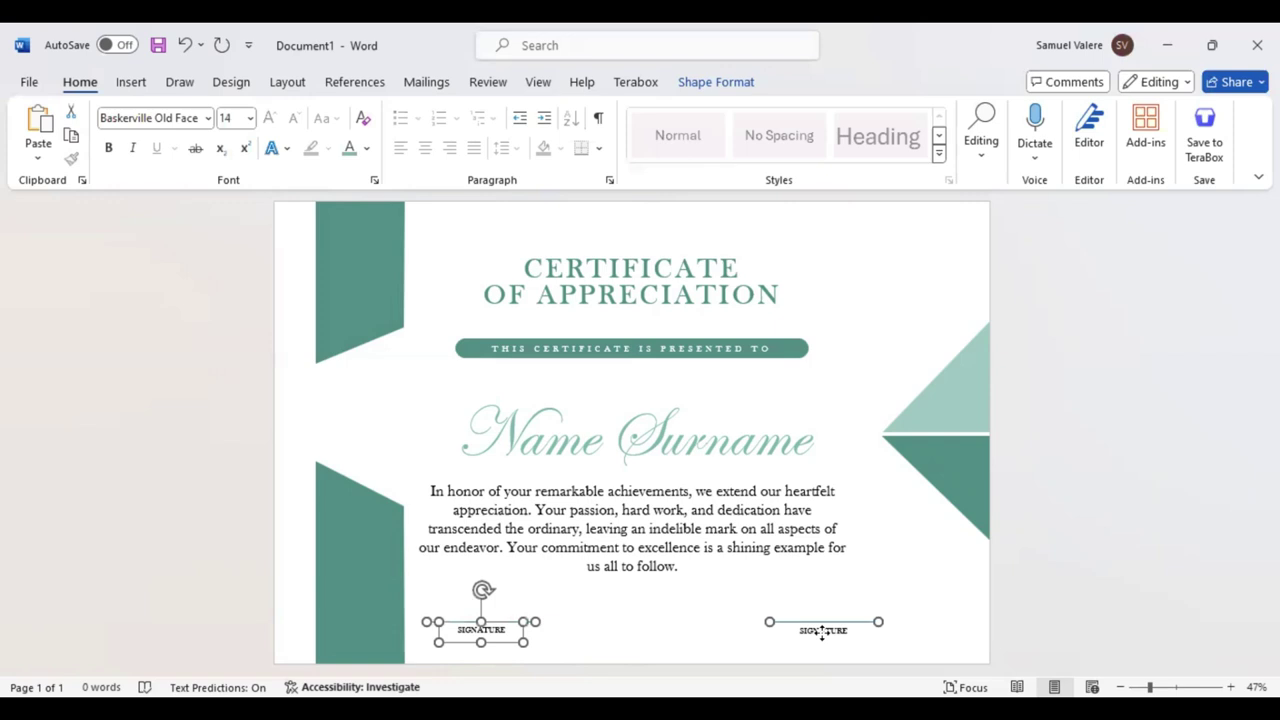
{"action": "left_click", "coordinate": [822, 632], "text": "shift"}
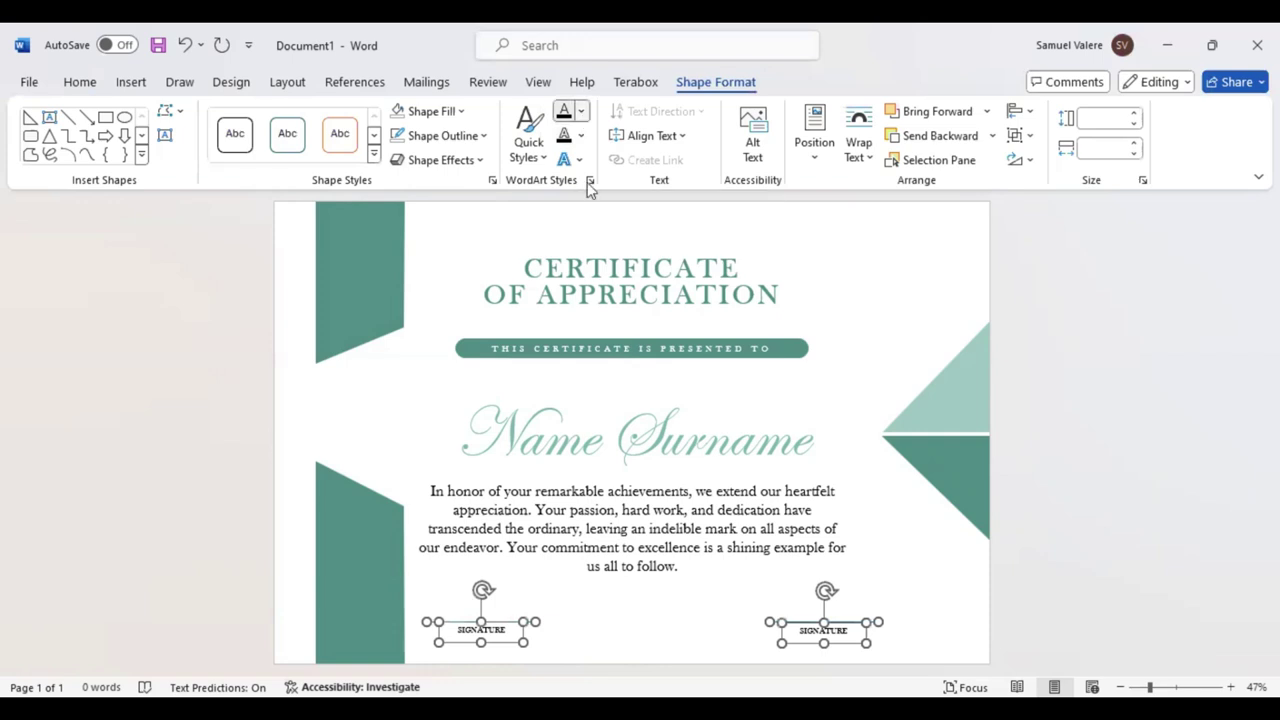
{"action": "left_click", "coordinate": [582, 112]}
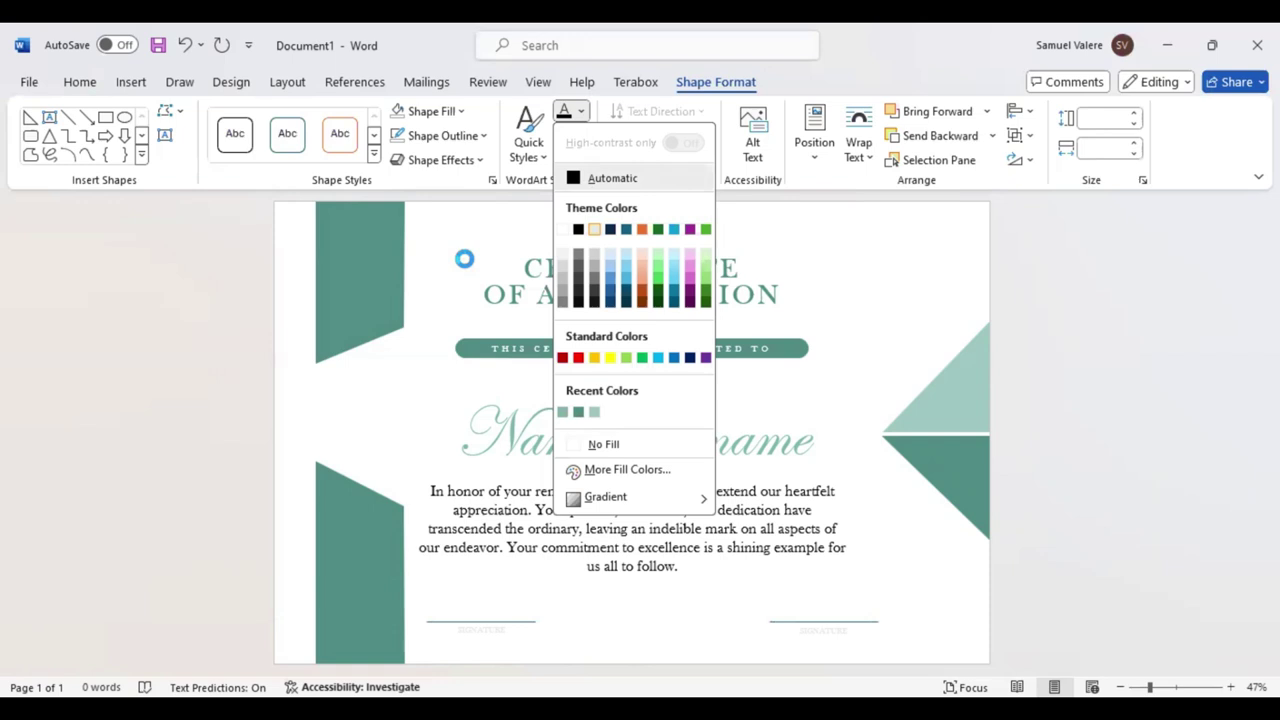
{"action": "key", "text": "Escape"}
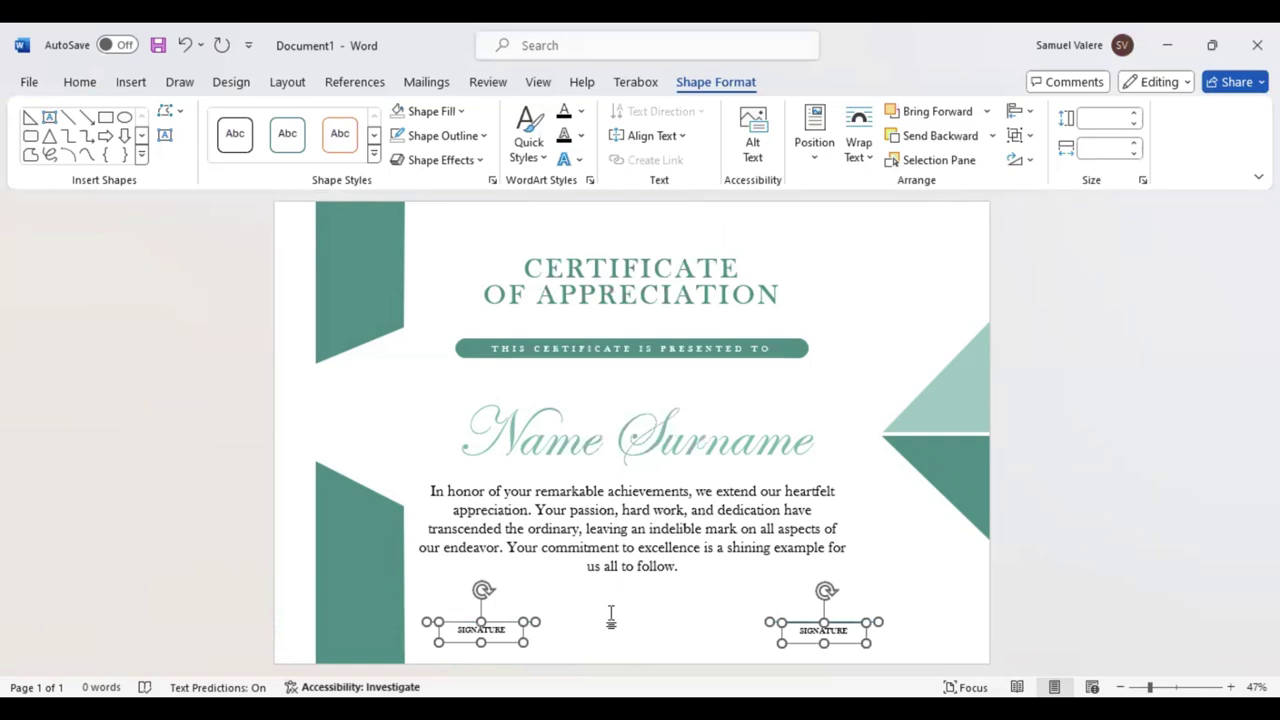
{"action": "left_click", "coordinate": [805, 630]}
{"action": "left_click", "coordinate": [566, 112]}
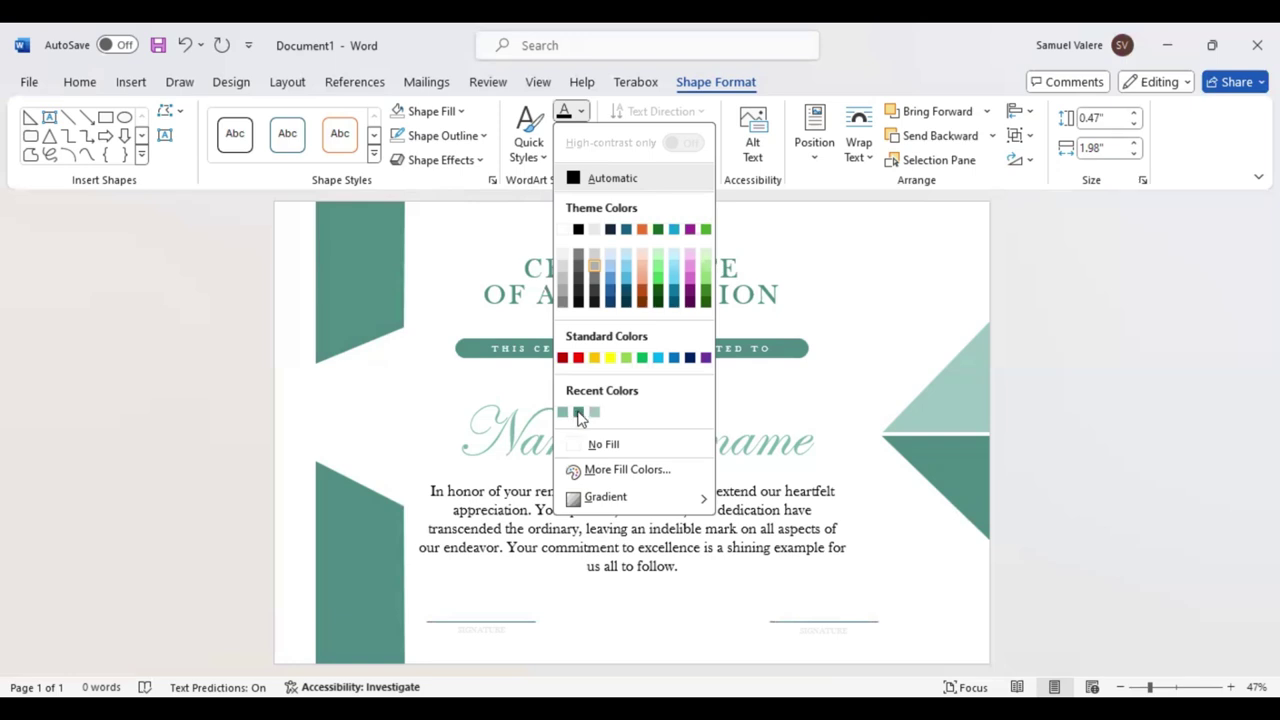
{"action": "left_click", "coordinate": [585, 413]}
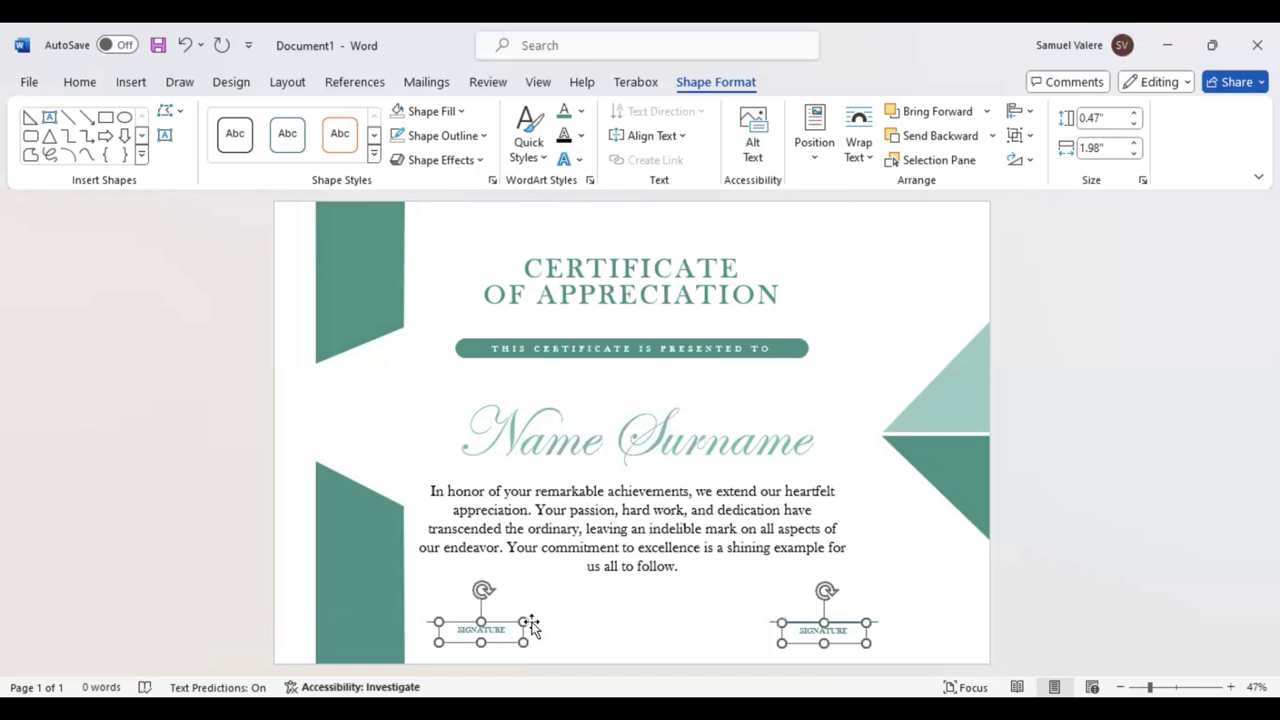
{"action": "key", "text": "Escape"}
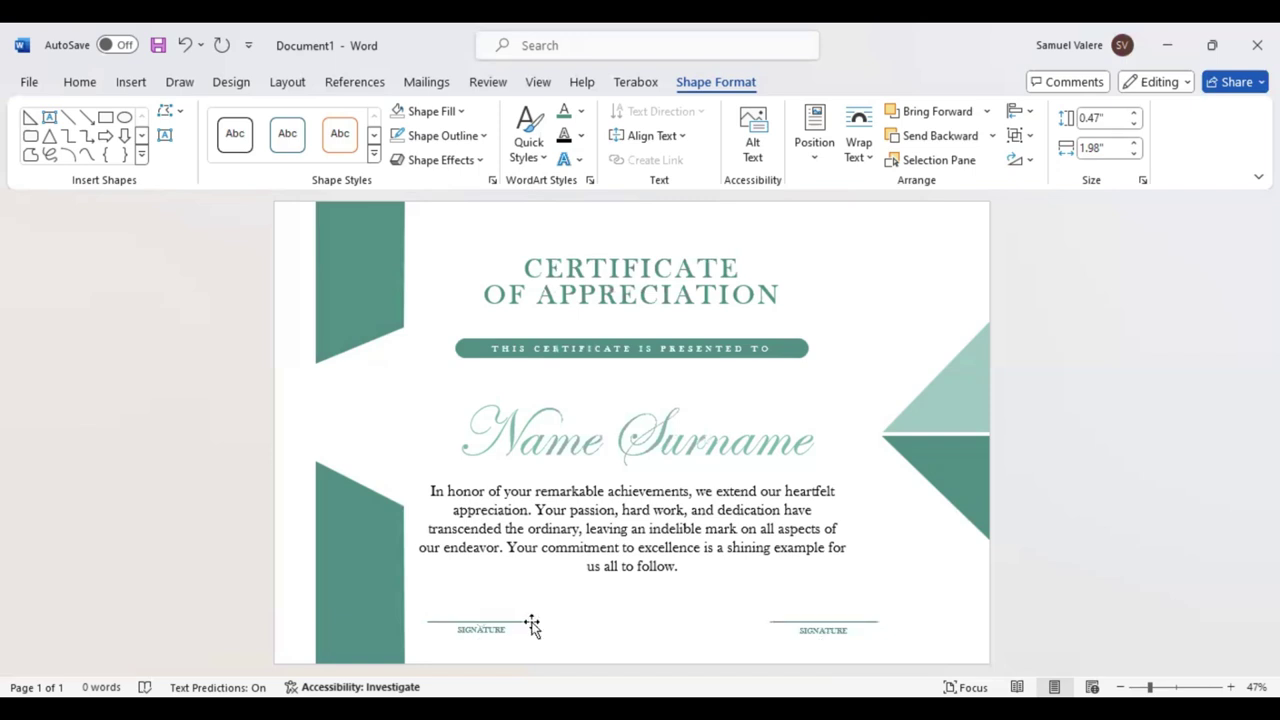
Select both signature lines and set their outline to the first recent dark teal
{"action": "left_click", "coordinate": [532, 625]}
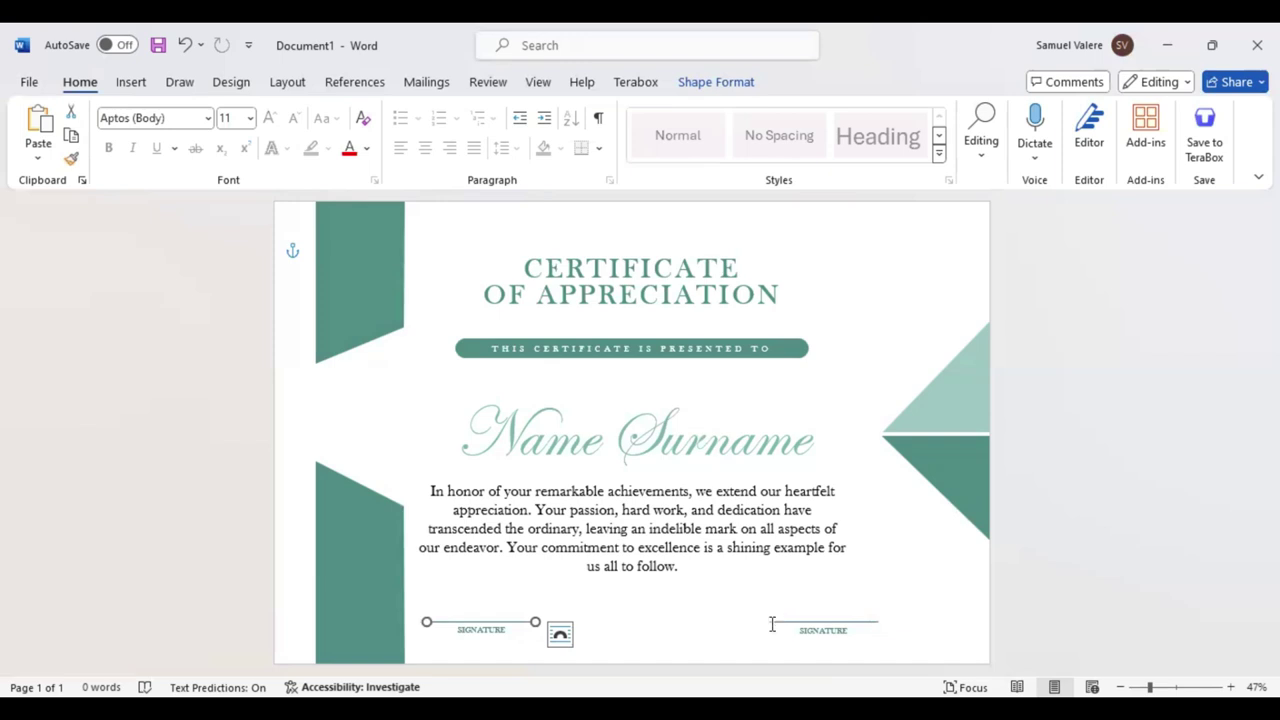
{"action": "left_click", "coordinate": [772, 624]}
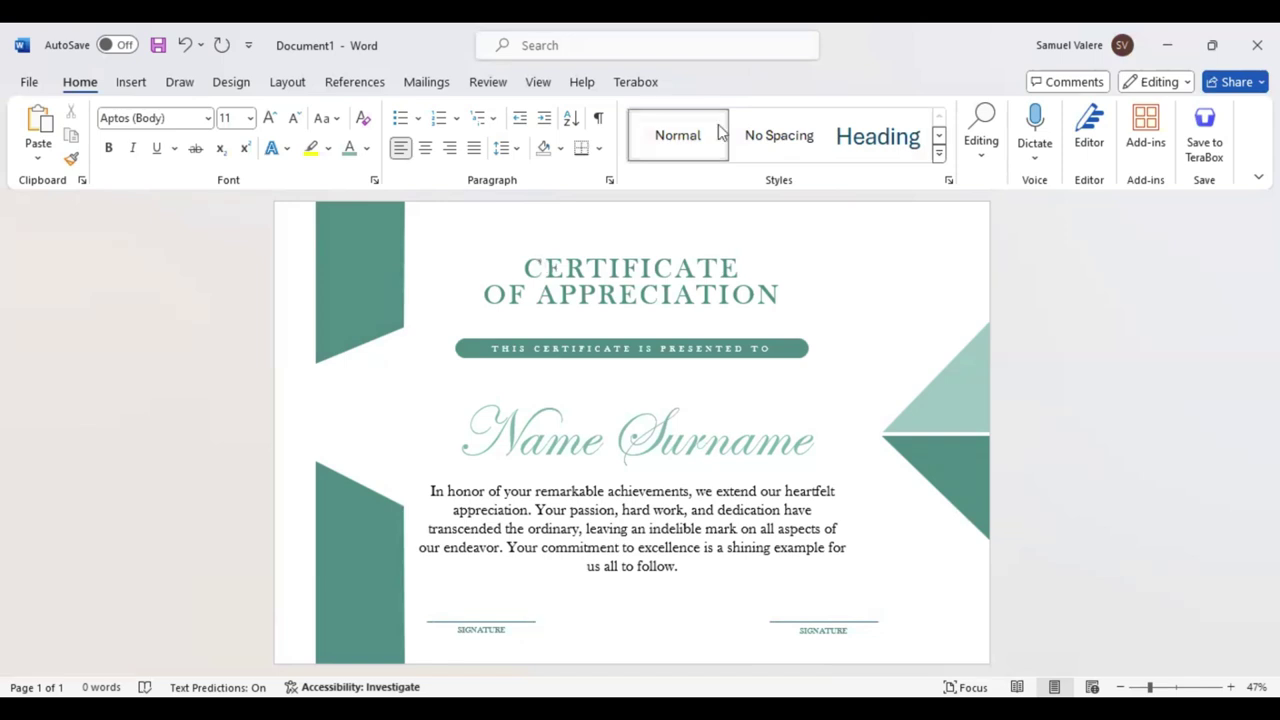
{"action": "left_click", "coordinate": [531, 621]}
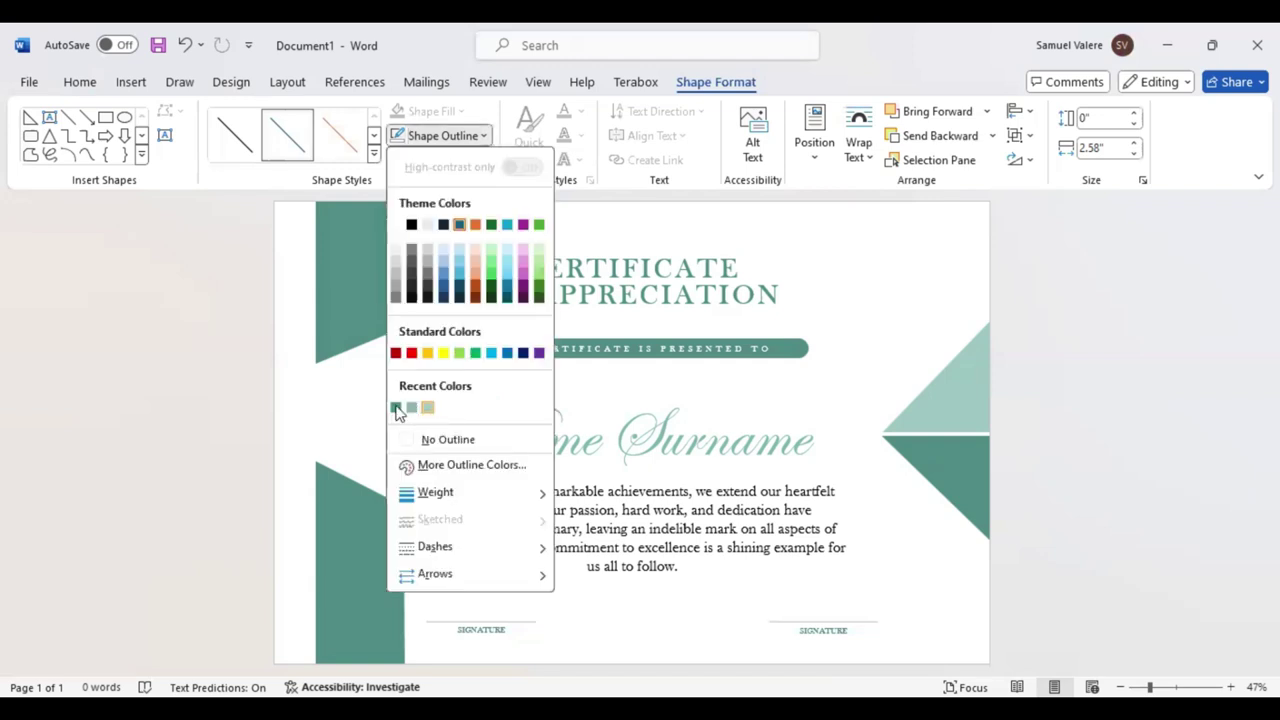
{"action": "left_click", "coordinate": [396, 408]}
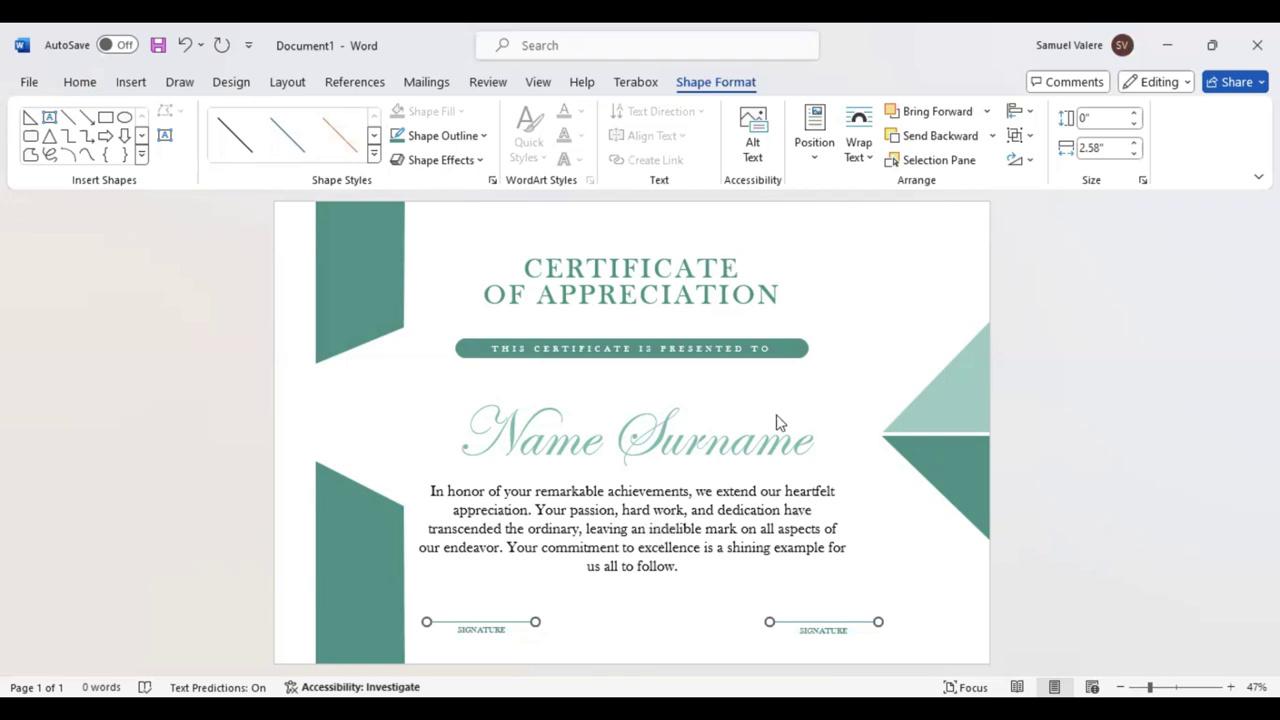
Colour the paragraph text and the Name Surname line dark teal
{"action": "key", "text": "Tab"}
{"action": "triple_click", "coordinate": [557, 440]}
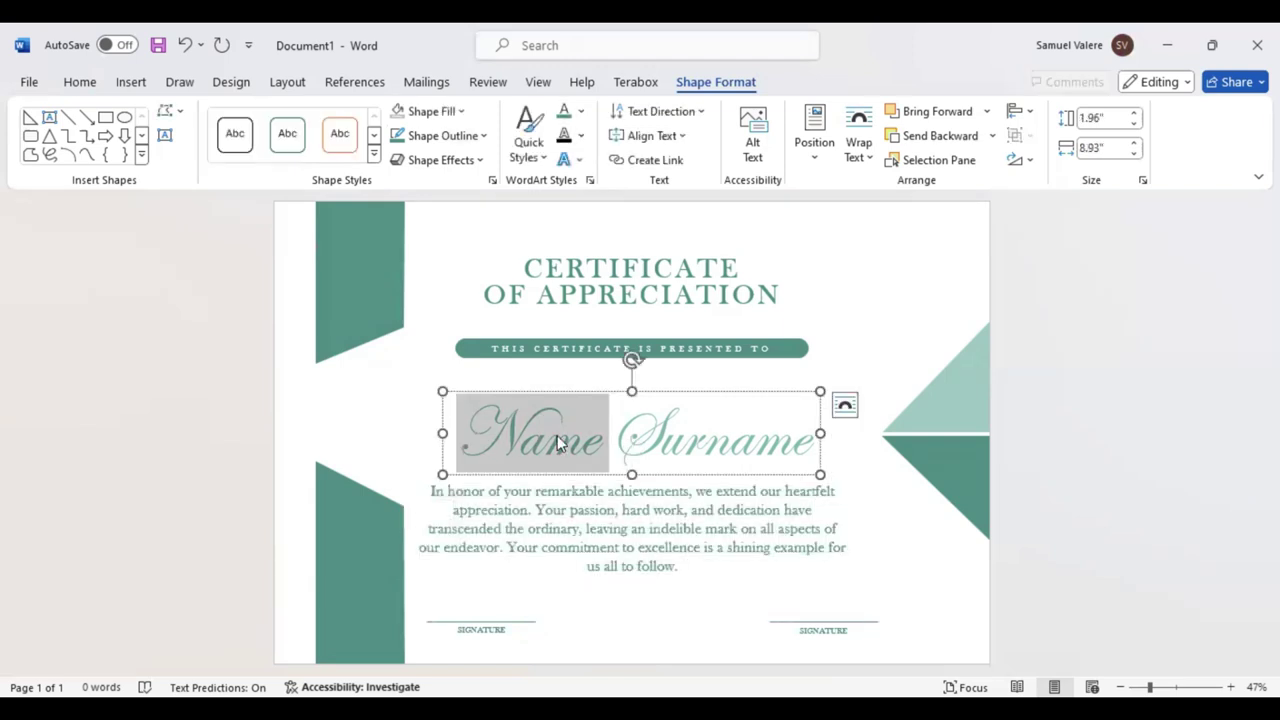
{"action": "left_click", "coordinate": [697, 403]}
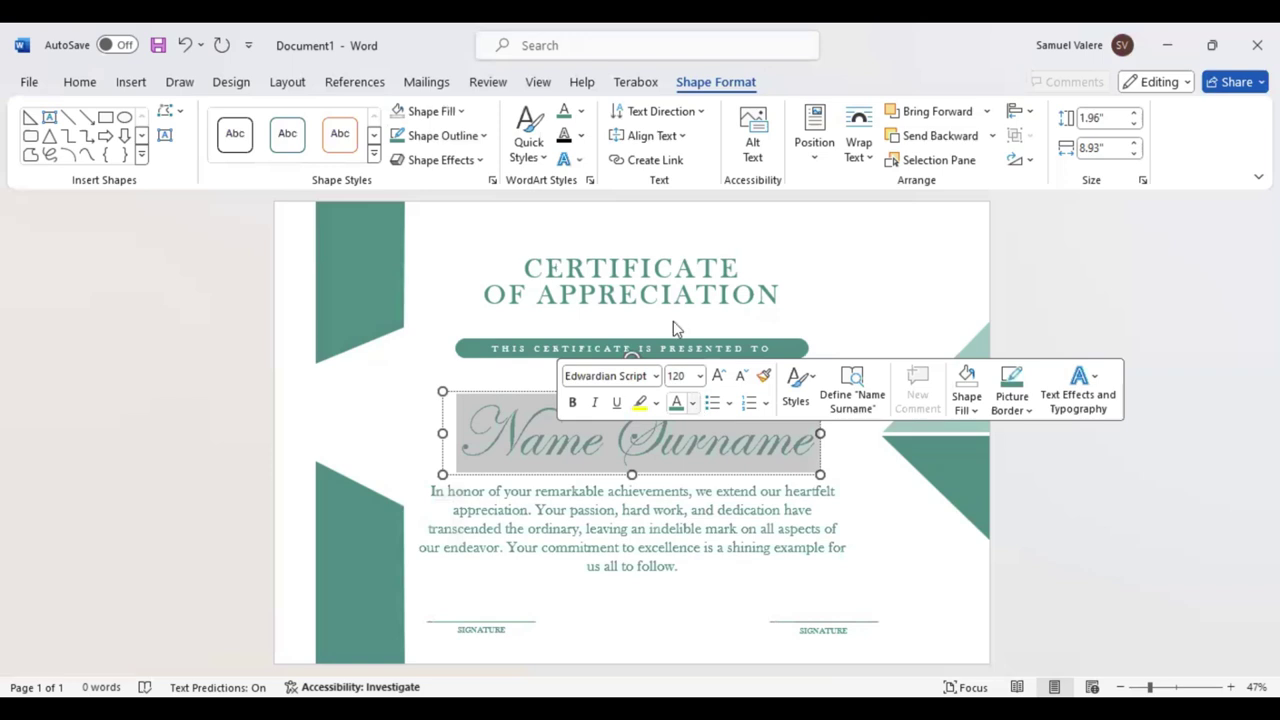
{"action": "left_click", "coordinate": [694, 590]}
Widen the appreciation paragraph box to 11.93" so it wraps to four lines
{"action": "left_click", "coordinate": [713, 543]}
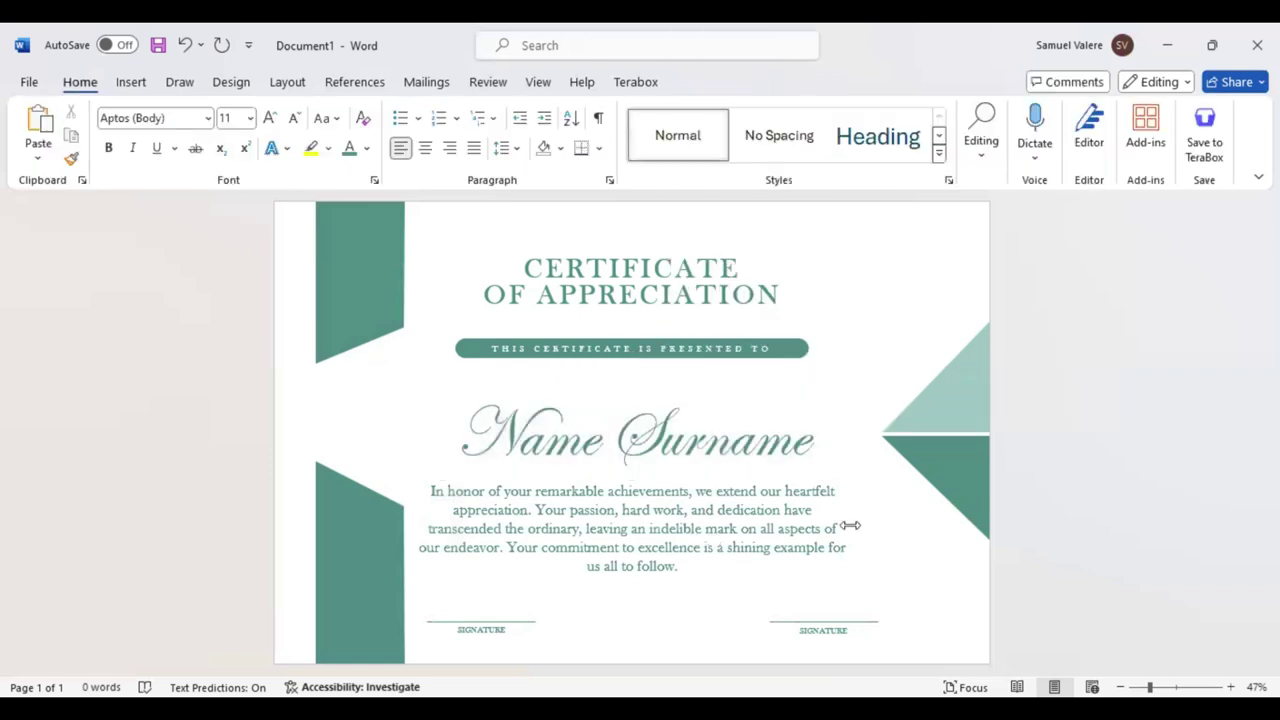
{"action": "left_click_drag", "start_coordinate": [850, 525], "coordinate": [916, 526]}
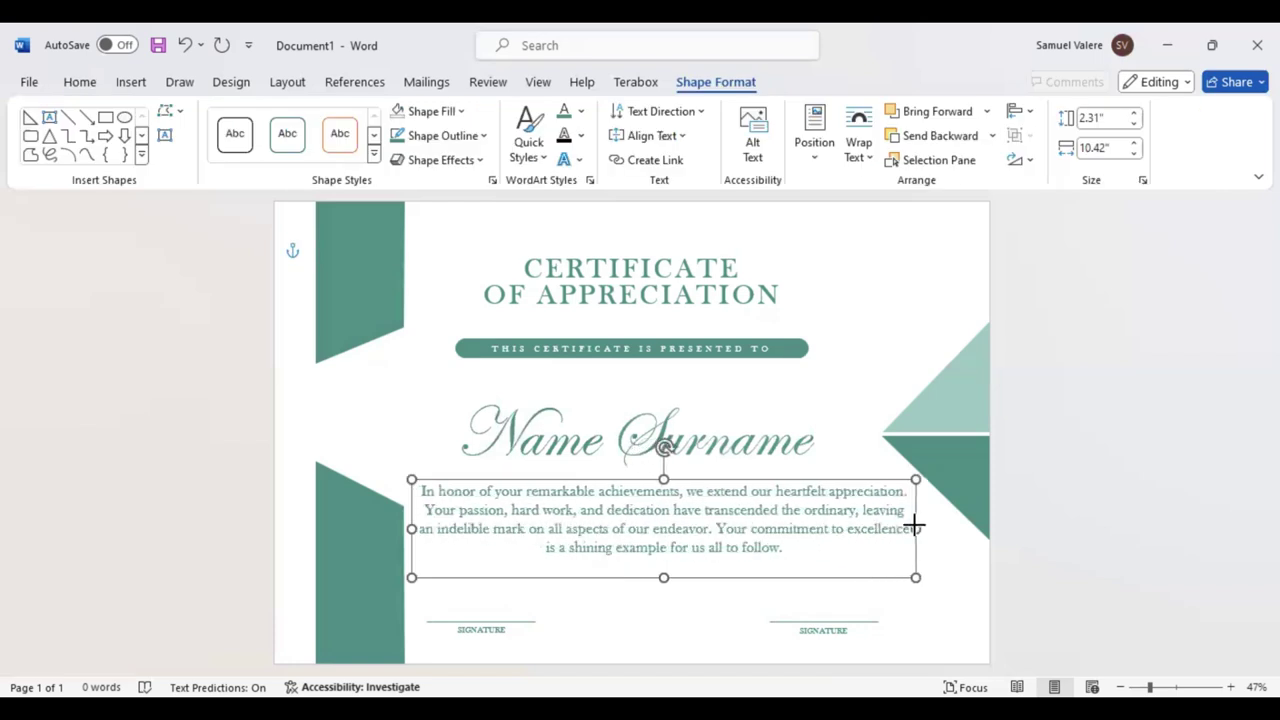
{"action": "left_click", "coordinate": [280, 285]}
Draw a 24-point star seal over the upper left teal band beside the heading
{"action": "left_click", "coordinate": [140, 90]}
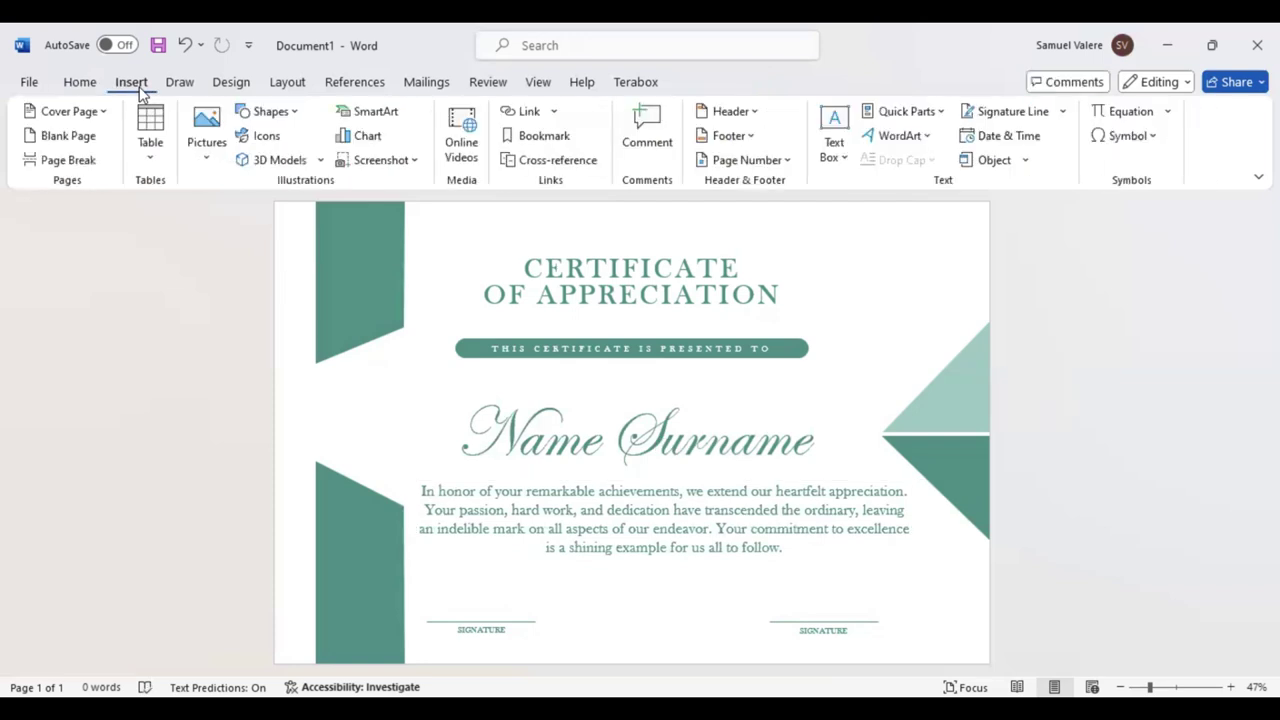
{"action": "left_click", "coordinate": [297, 112]}
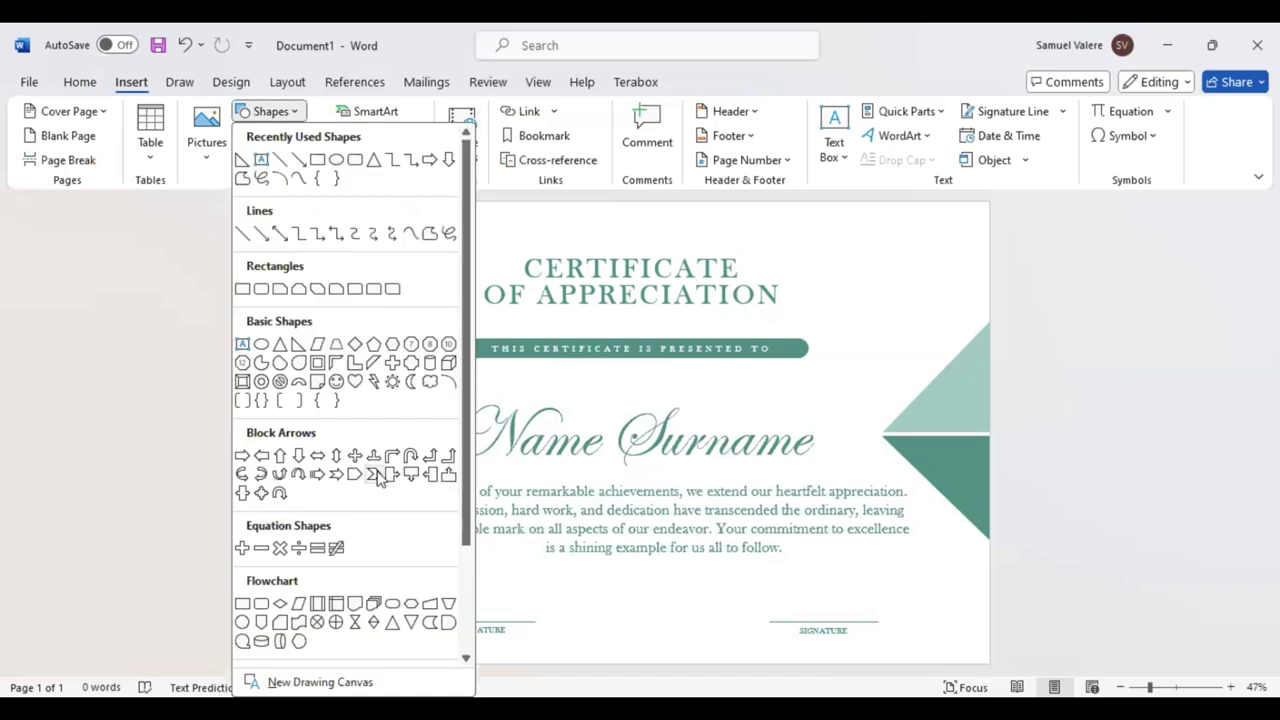
{"action": "scroll", "coordinate": [380, 478], "scroll_direction": "down", "scroll_amount": 1}
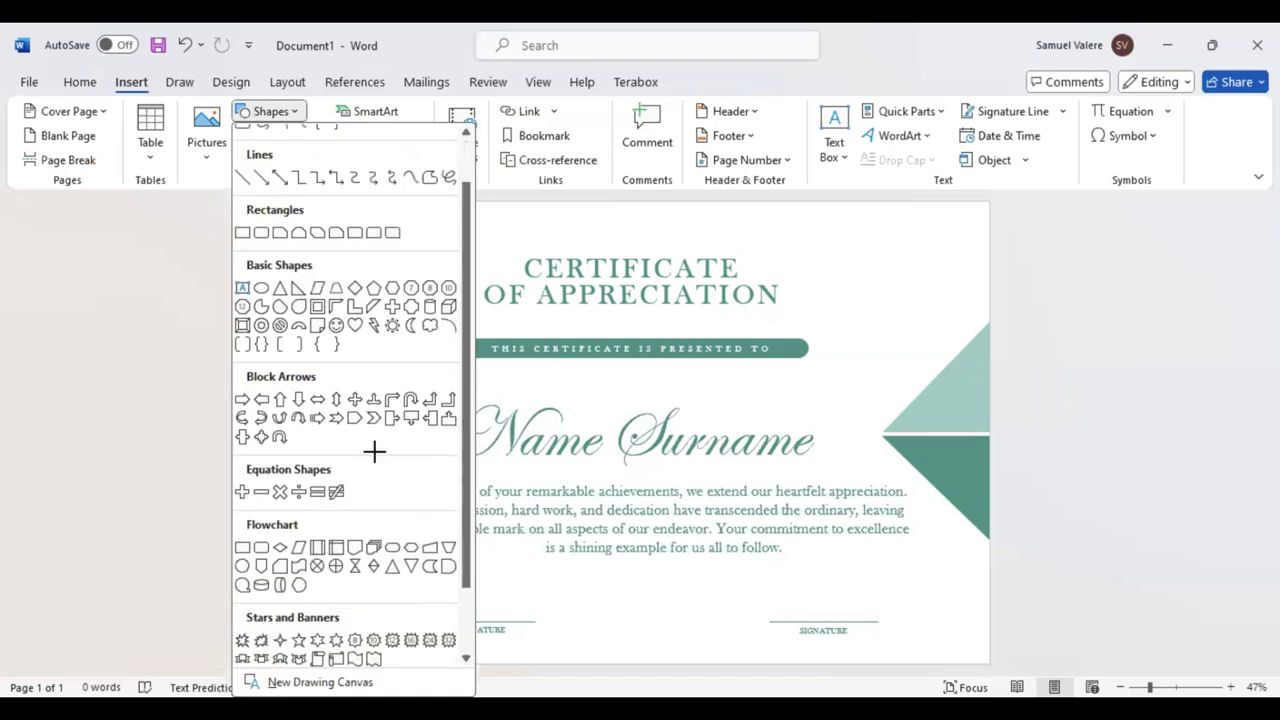
{"action": "left_click_drag", "start_coordinate": [345, 336], "coordinate": [430, 425]}
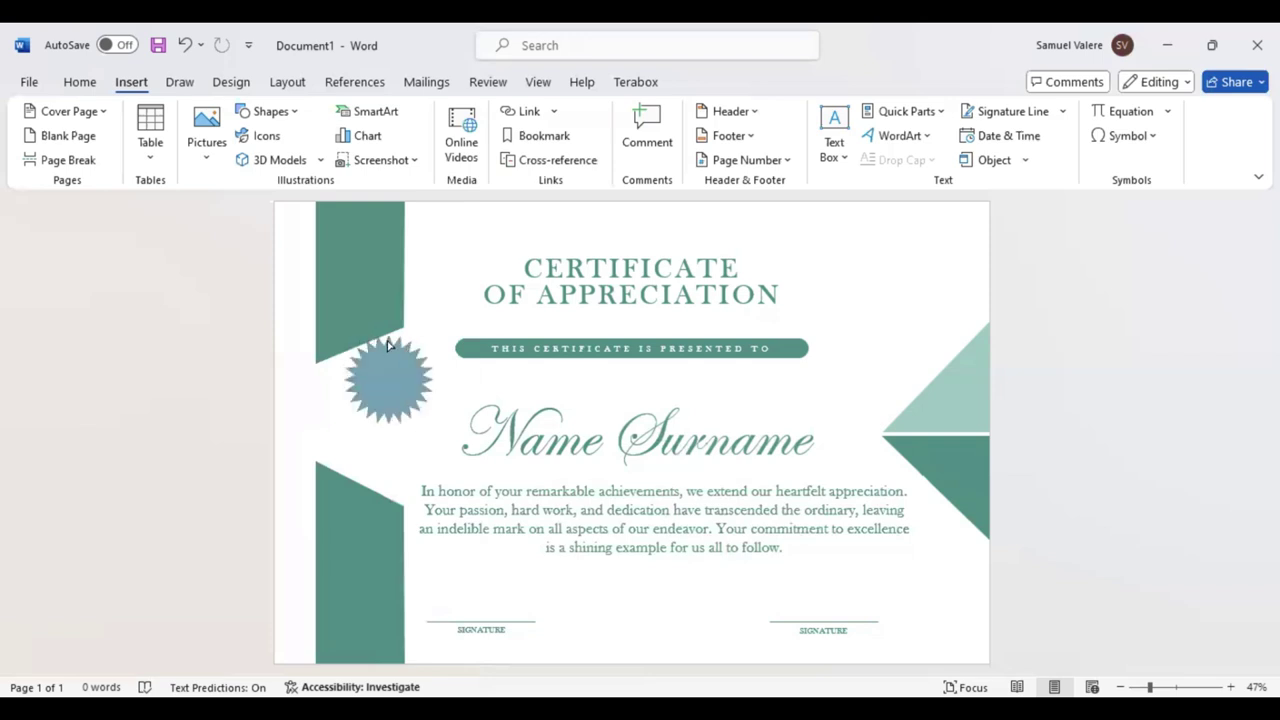
{"action": "left_click_drag", "start_coordinate": [378, 369], "coordinate": [347, 346]}
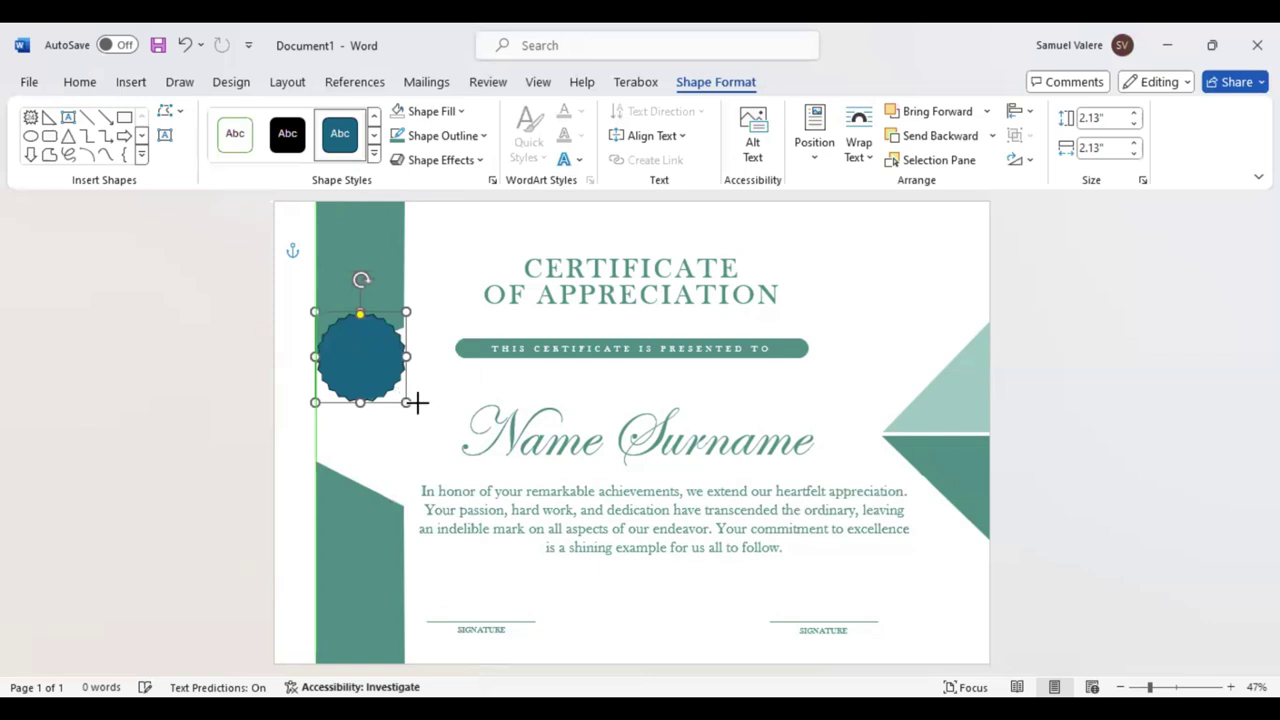
{"action": "left_click_drag", "start_coordinate": [406, 402], "coordinate": [363, 351]}
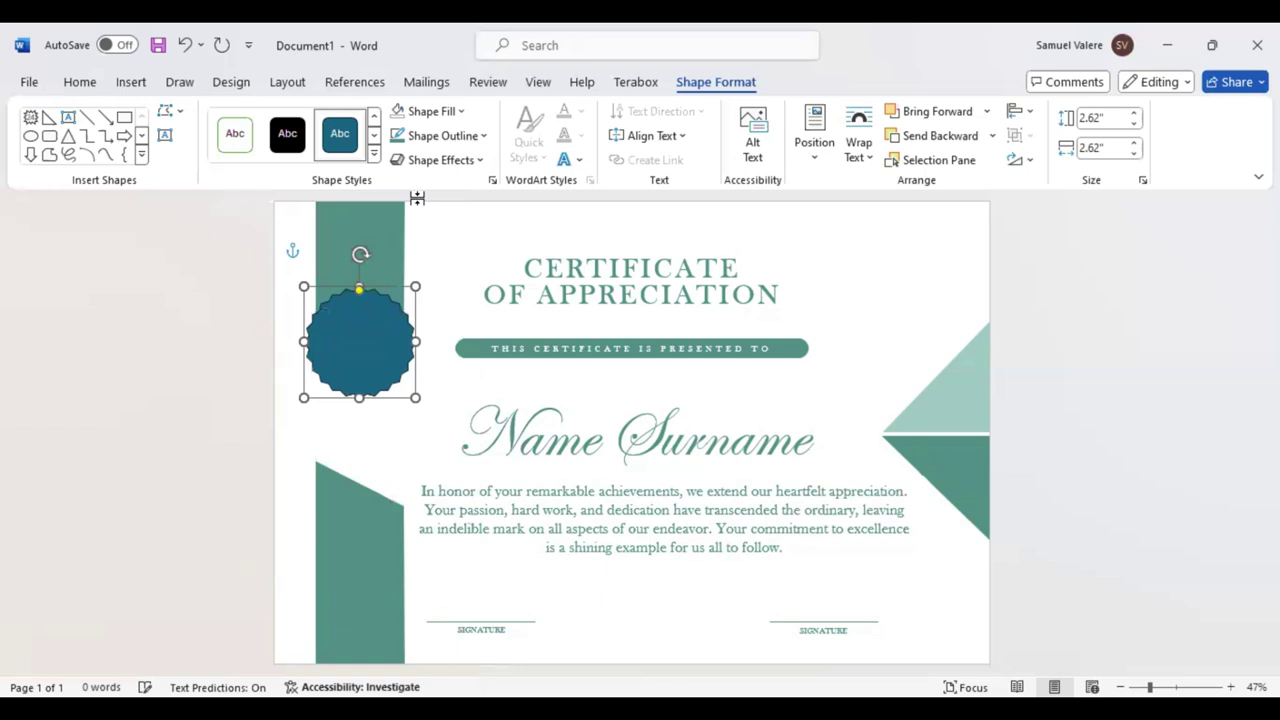
Fill the seal with white and enlarge it to about 2.72" square
{"action": "left_click", "coordinate": [476, 135]}
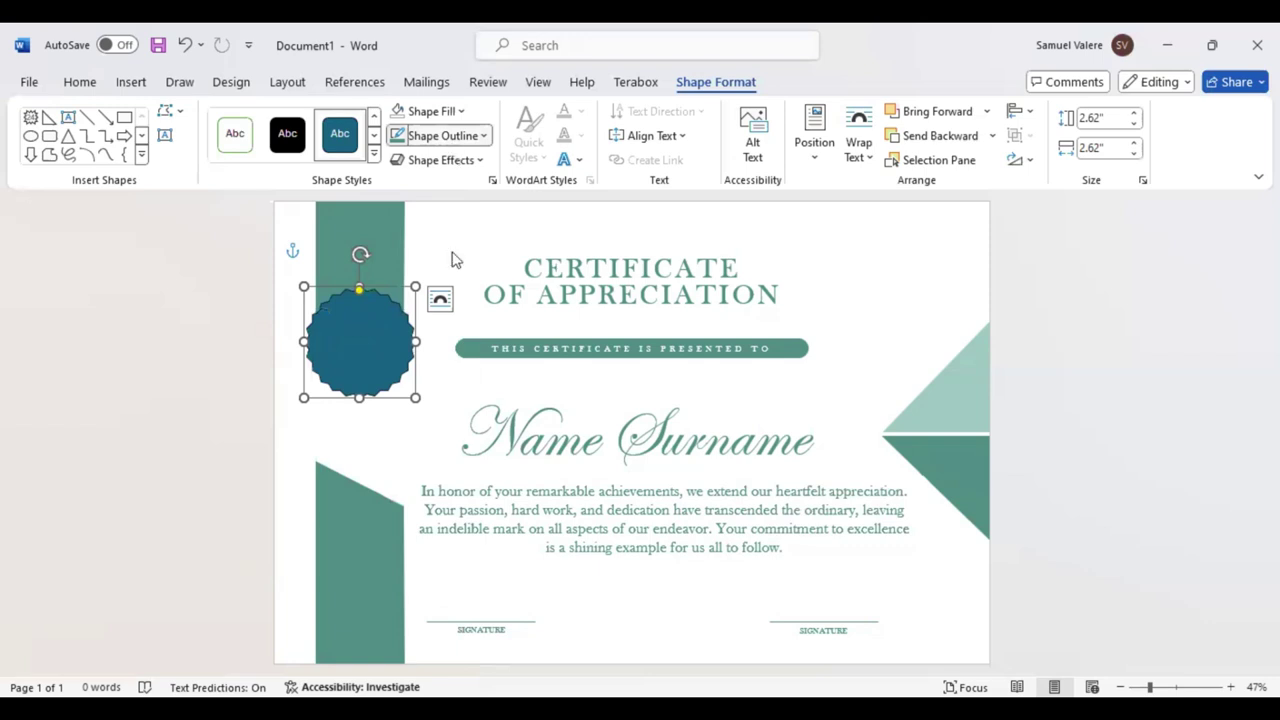
{"action": "left_click", "coordinate": [440, 111]}
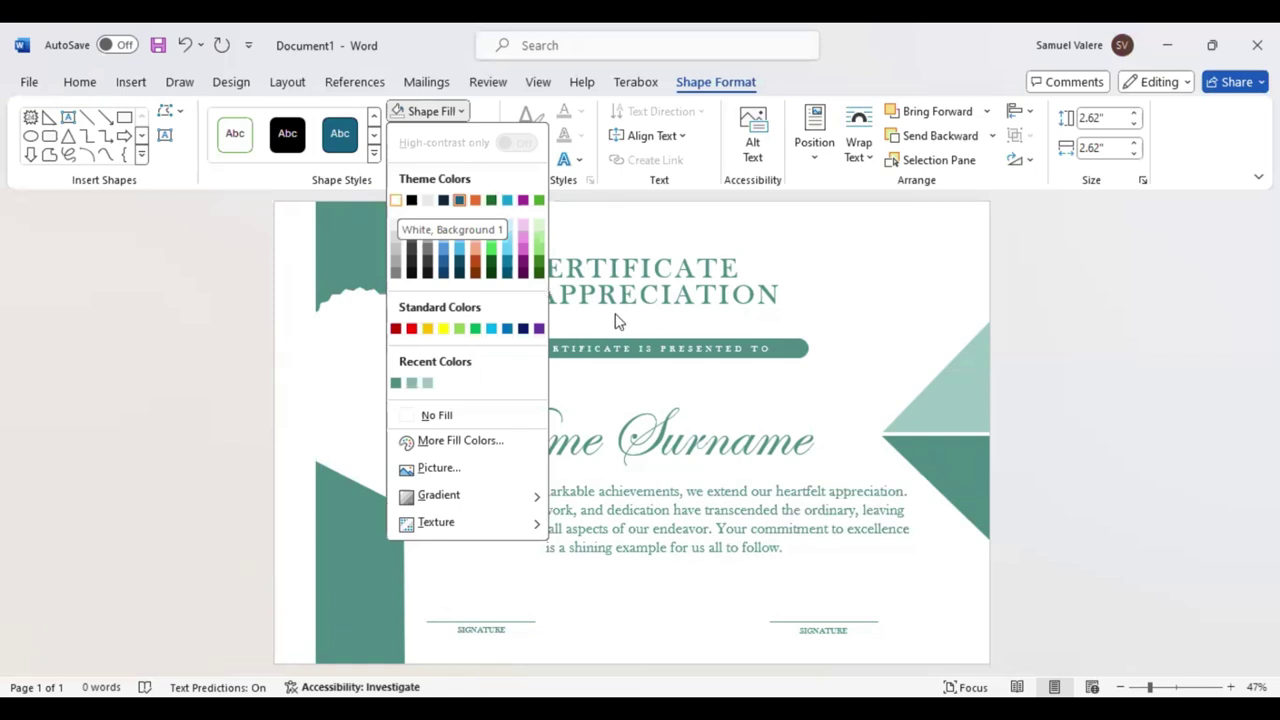
{"action": "left_click", "coordinate": [380, 333]}
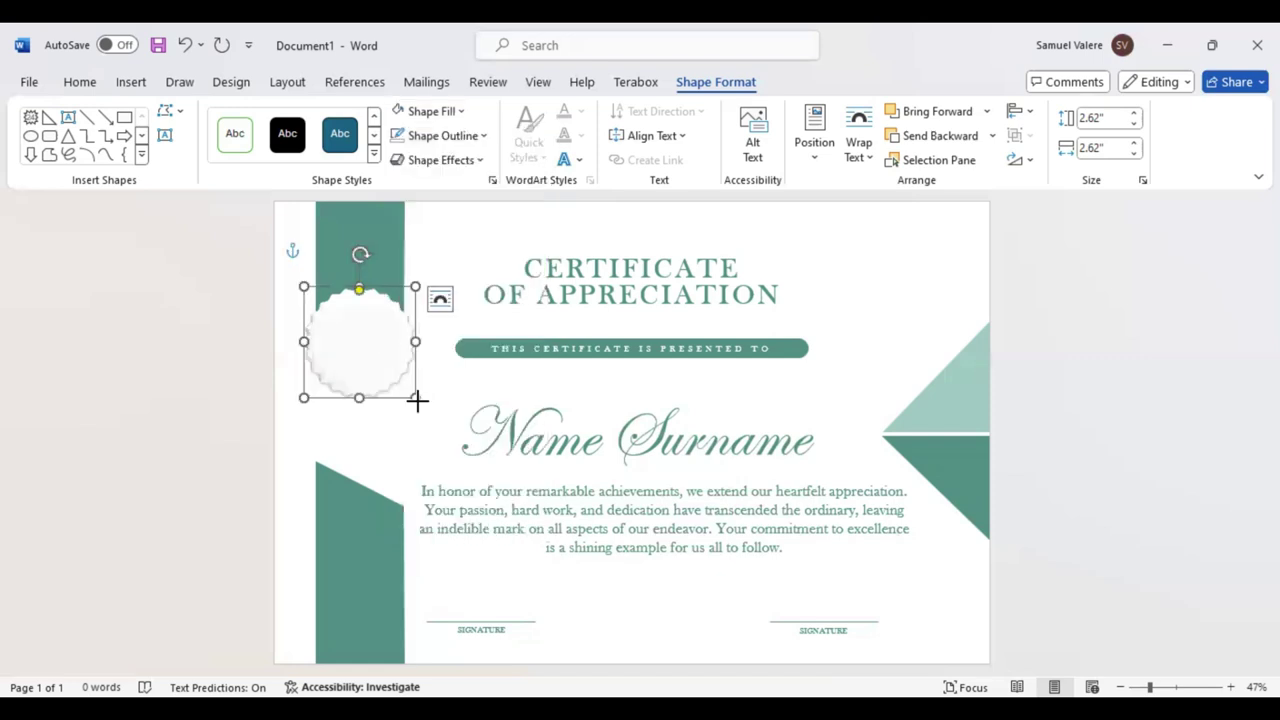
{"action": "left_click_drag", "start_coordinate": [415, 399], "coordinate": [419, 402]}
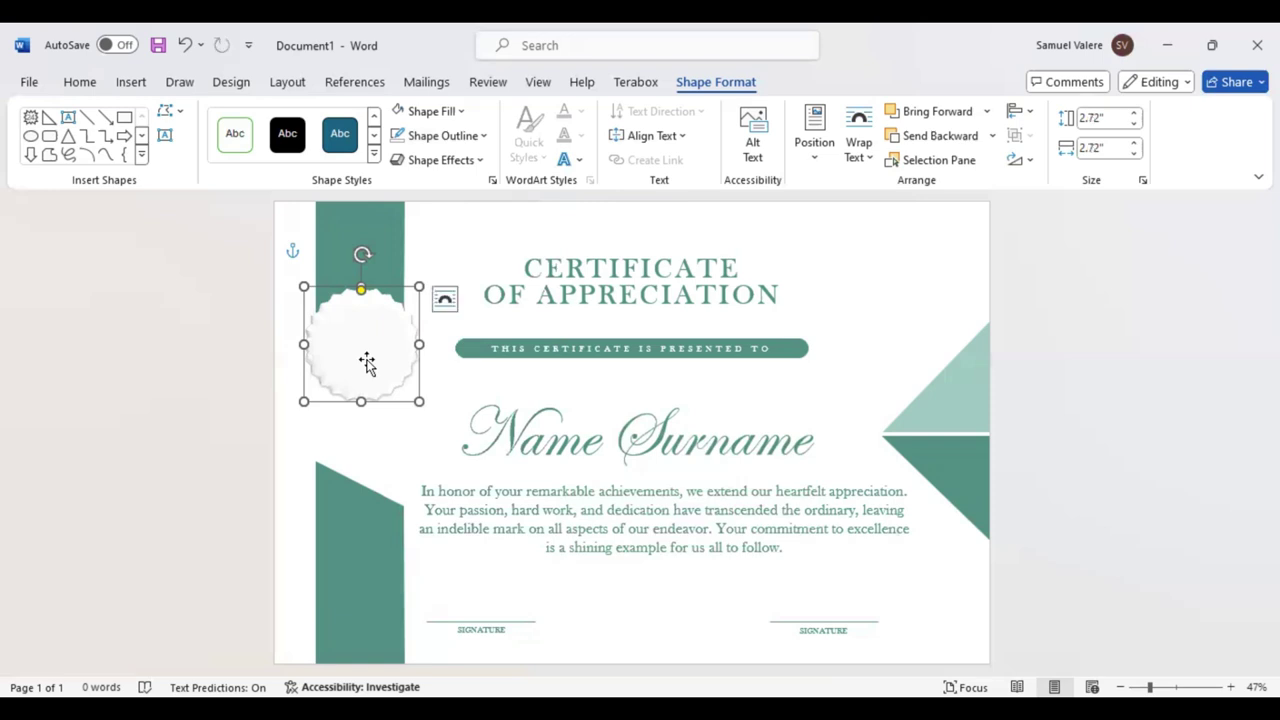
Draw a circle centred inside the seal with a thicker outline
{"action": "left_click", "coordinate": [141, 158]}
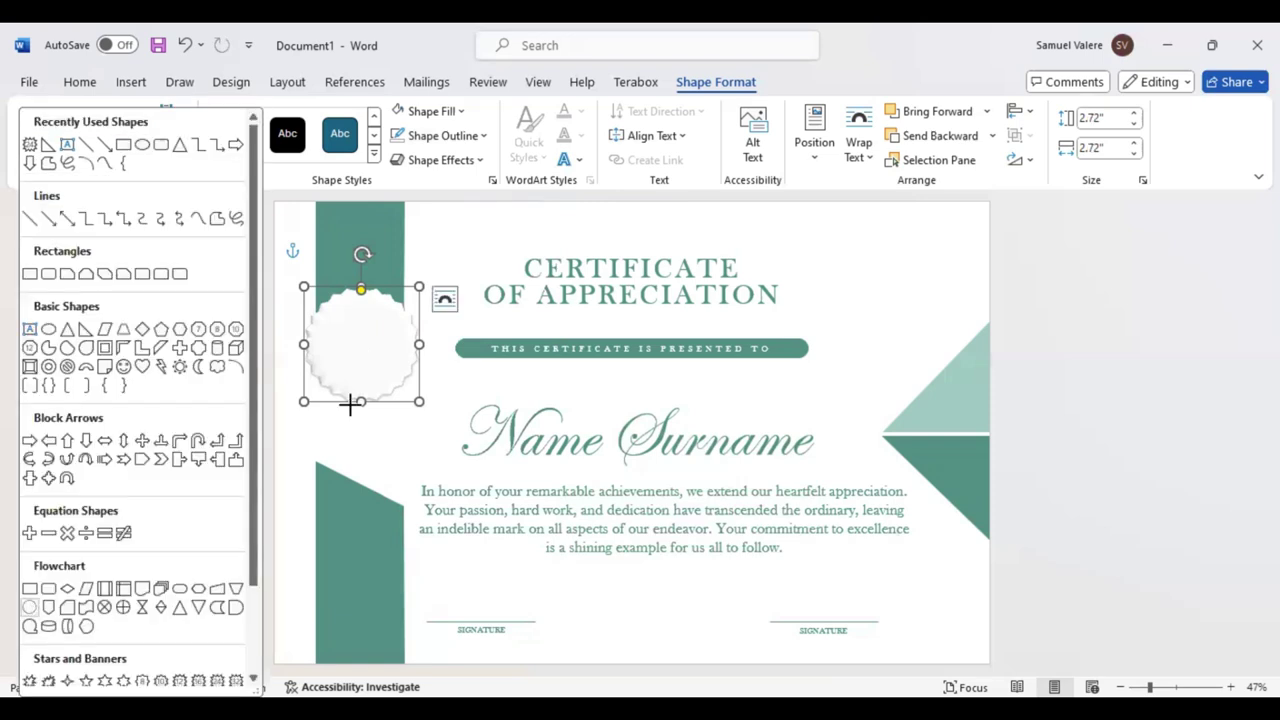
{"action": "left_click_drag", "start_coordinate": [341, 320], "coordinate": [404, 374]}
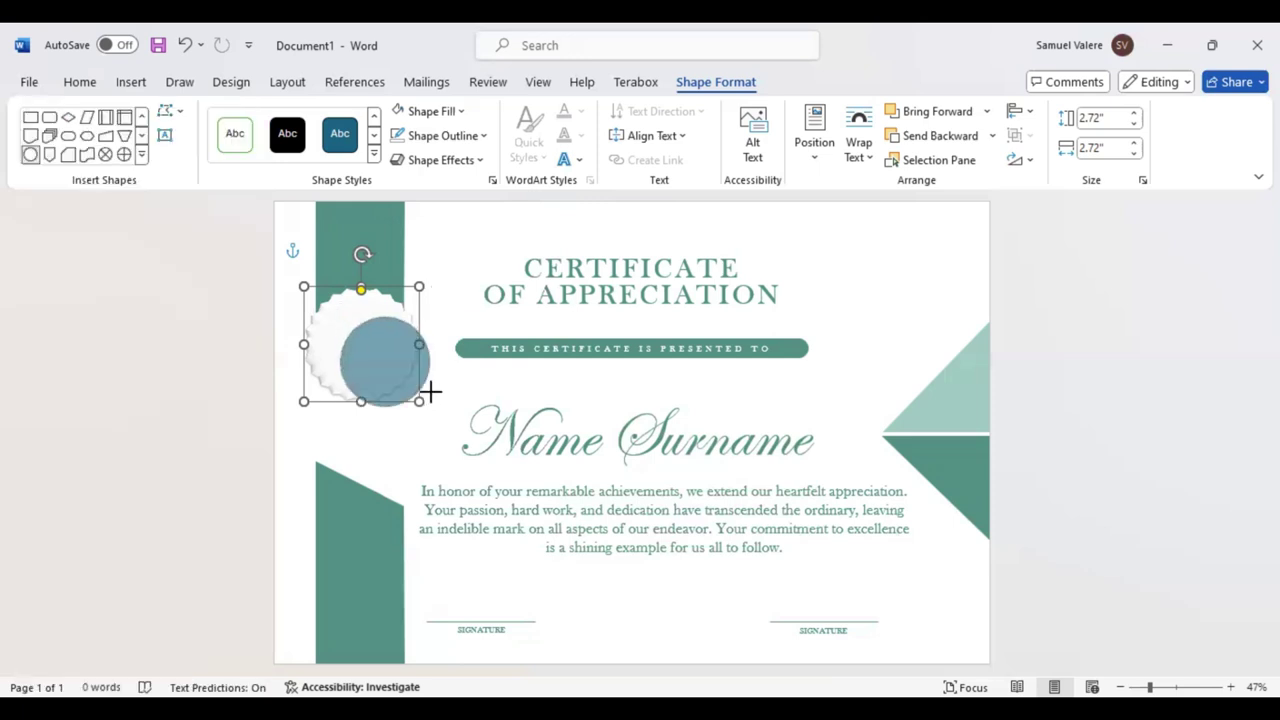
{"action": "left_click_drag", "start_coordinate": [404, 374], "coordinate": [430, 404]}
{"action": "left_click_drag", "start_coordinate": [380, 346], "coordinate": [368, 349]}
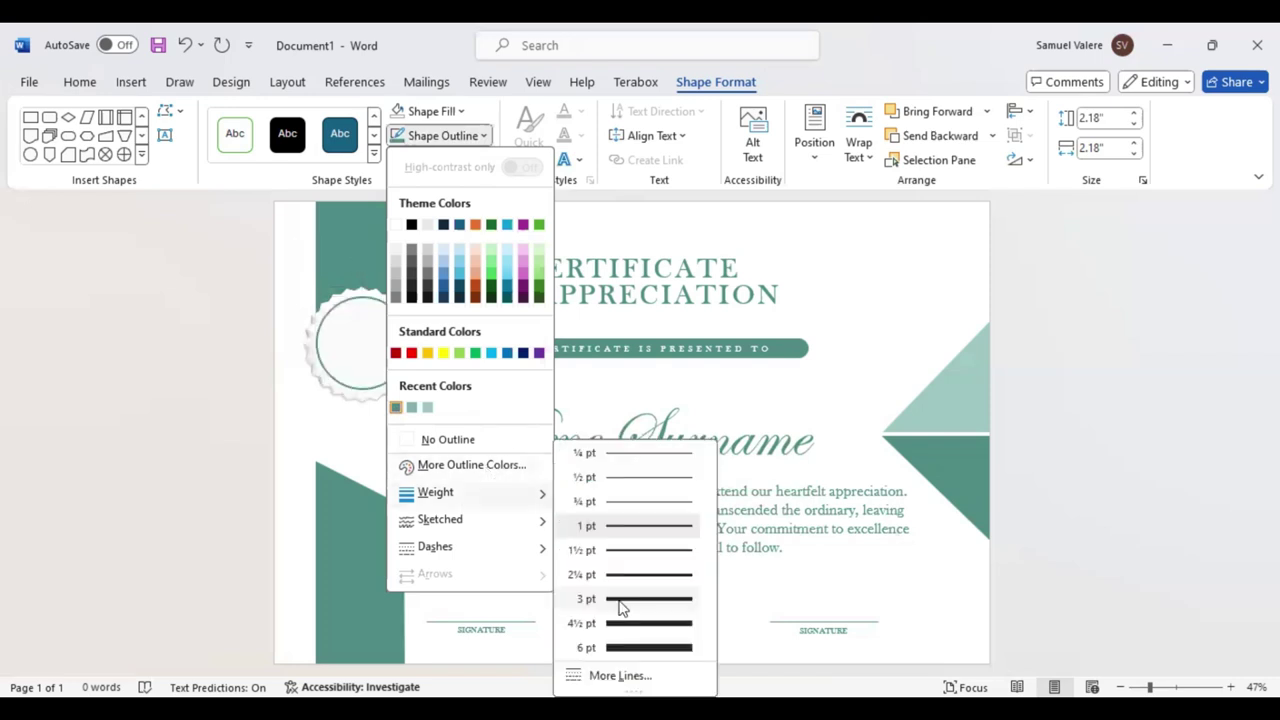
{"action": "left_click", "coordinate": [420, 396]}
{"action": "left_click_drag", "start_coordinate": [416, 397], "coordinate": [400, 378]}
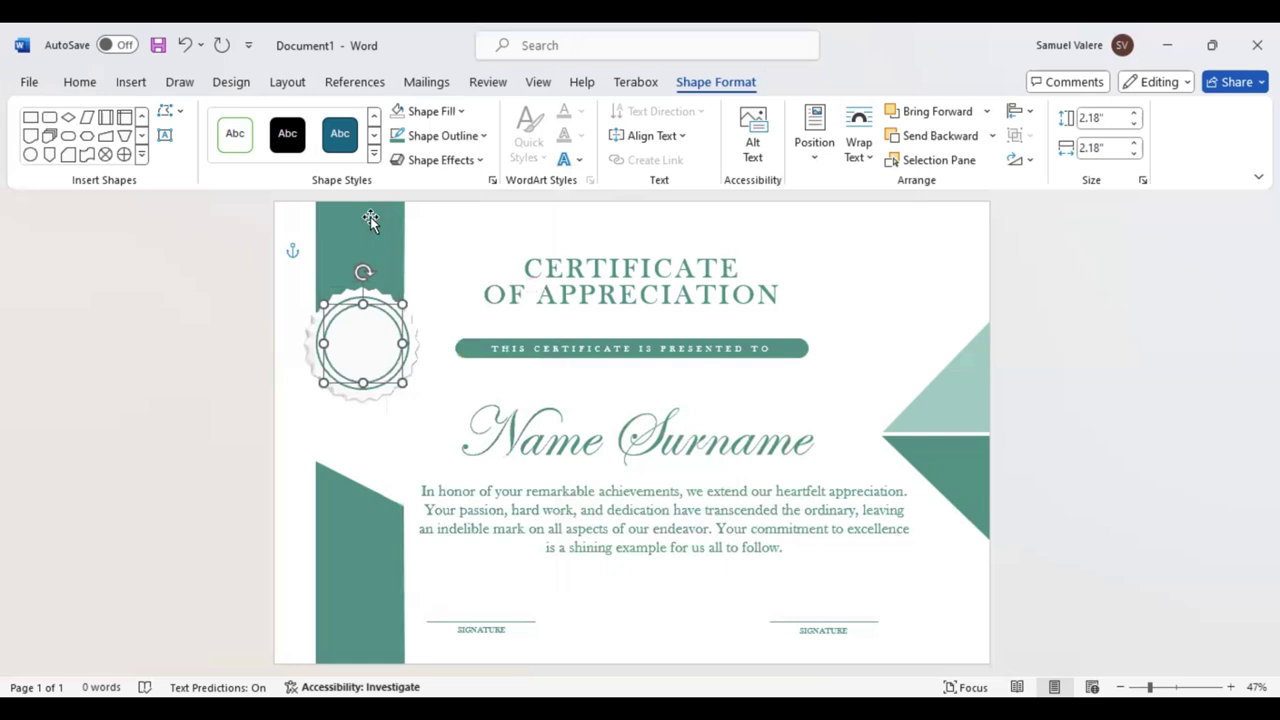
Fill the circle with teal and centre it at 1.96" square within the seal
{"action": "left_click", "coordinate": [476, 138]}
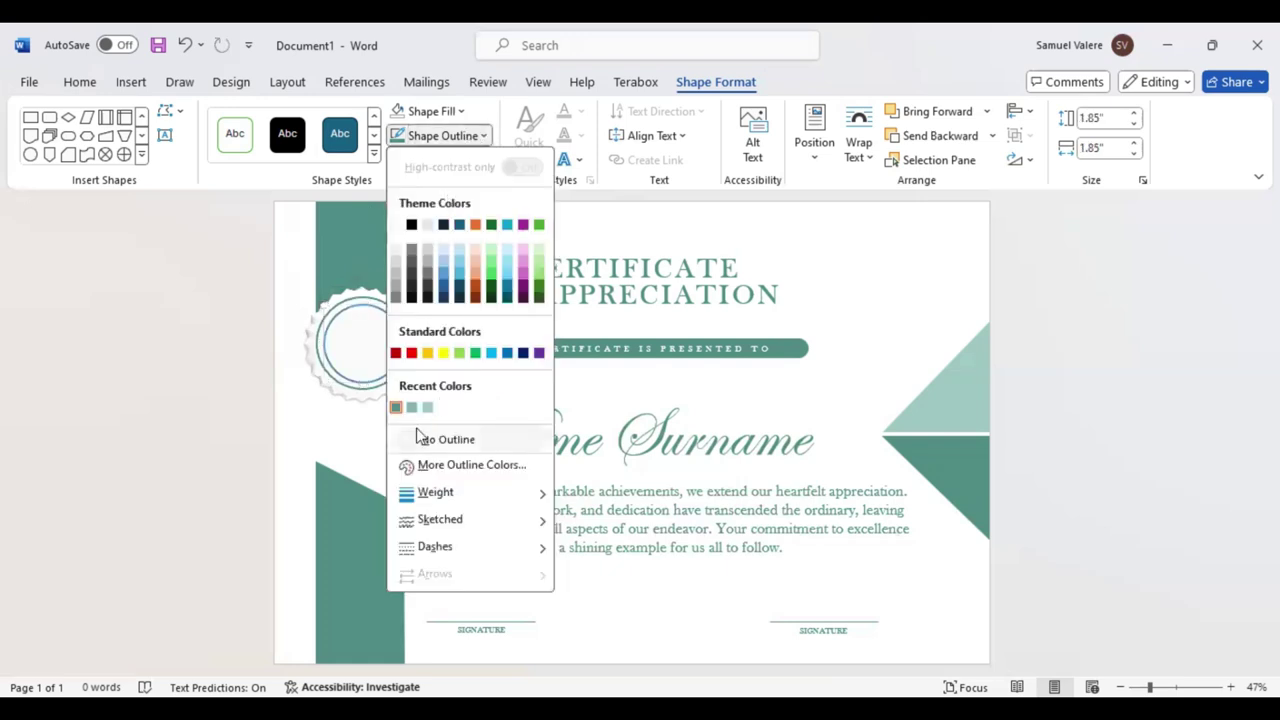
{"action": "left_click", "coordinate": [463, 111]}
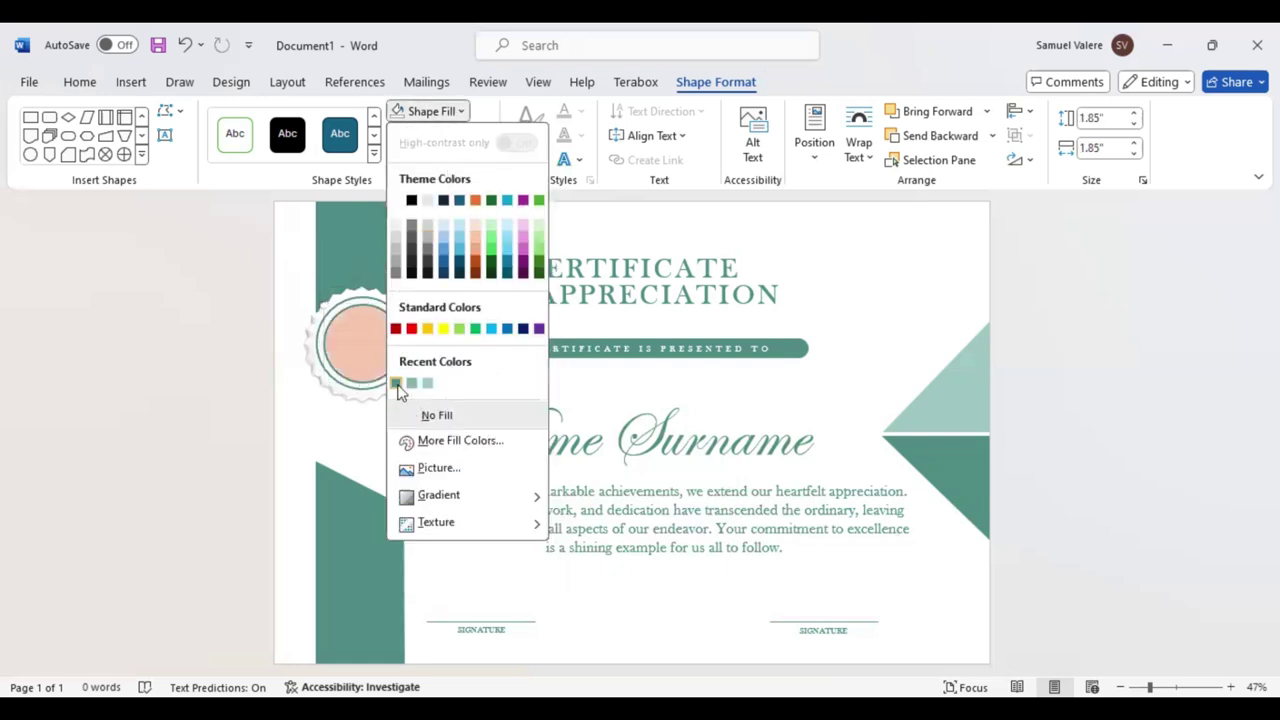
{"action": "left_click", "coordinate": [397, 381]}
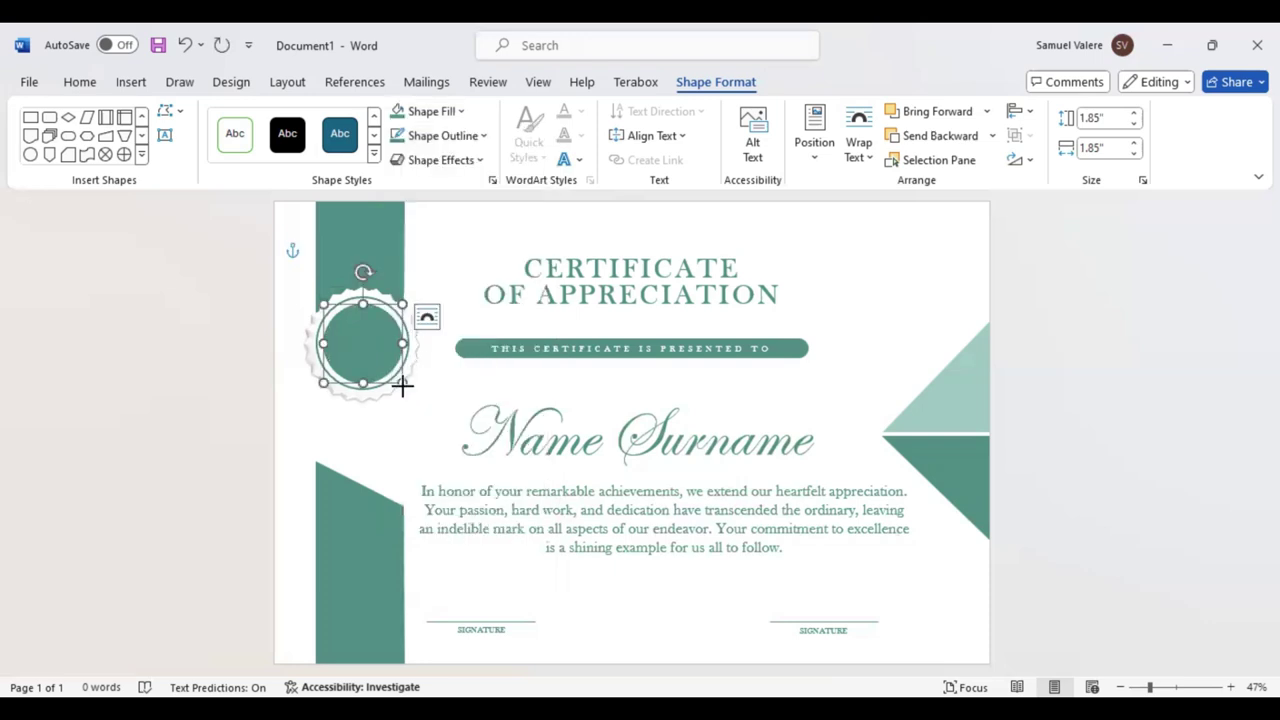
{"action": "left_click_drag", "start_coordinate": [402, 382], "coordinate": [407, 387]}
{"action": "left_click_drag", "start_coordinate": [364, 344], "coordinate": [361, 342]}
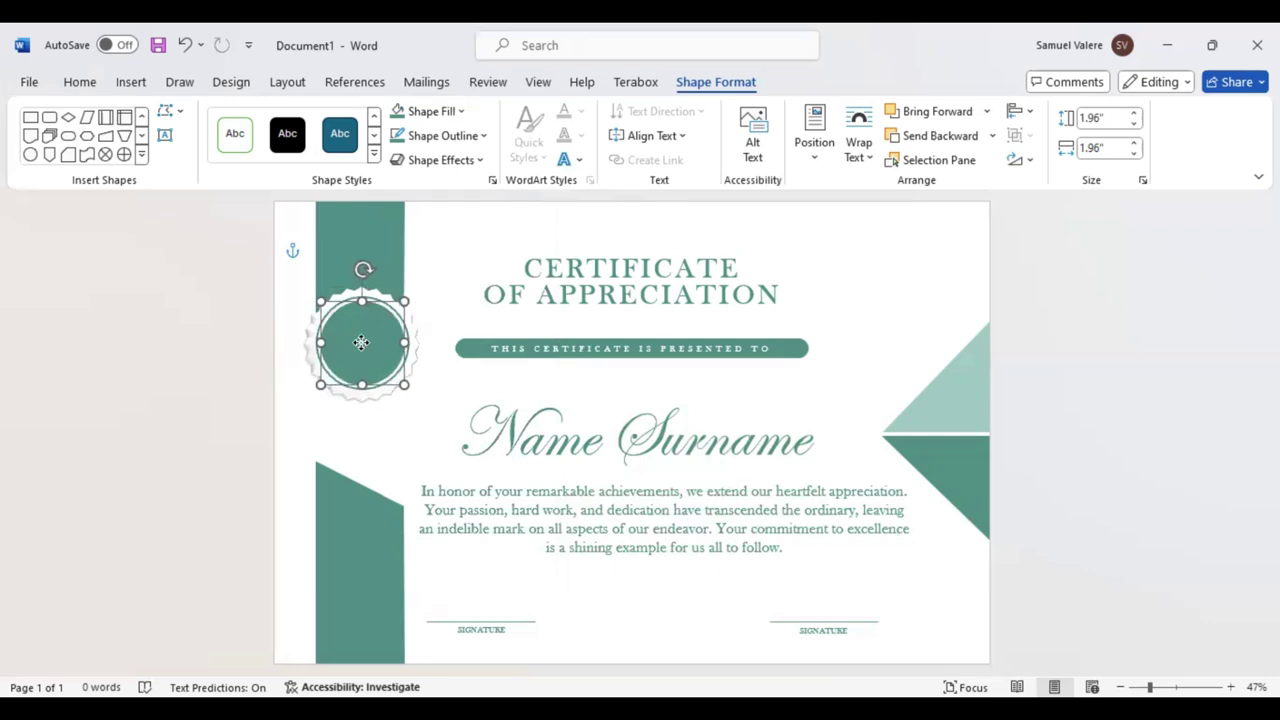
Draw a text box over the seal's circle holding the year 2025
{"action": "left_click", "coordinate": [434, 393]}
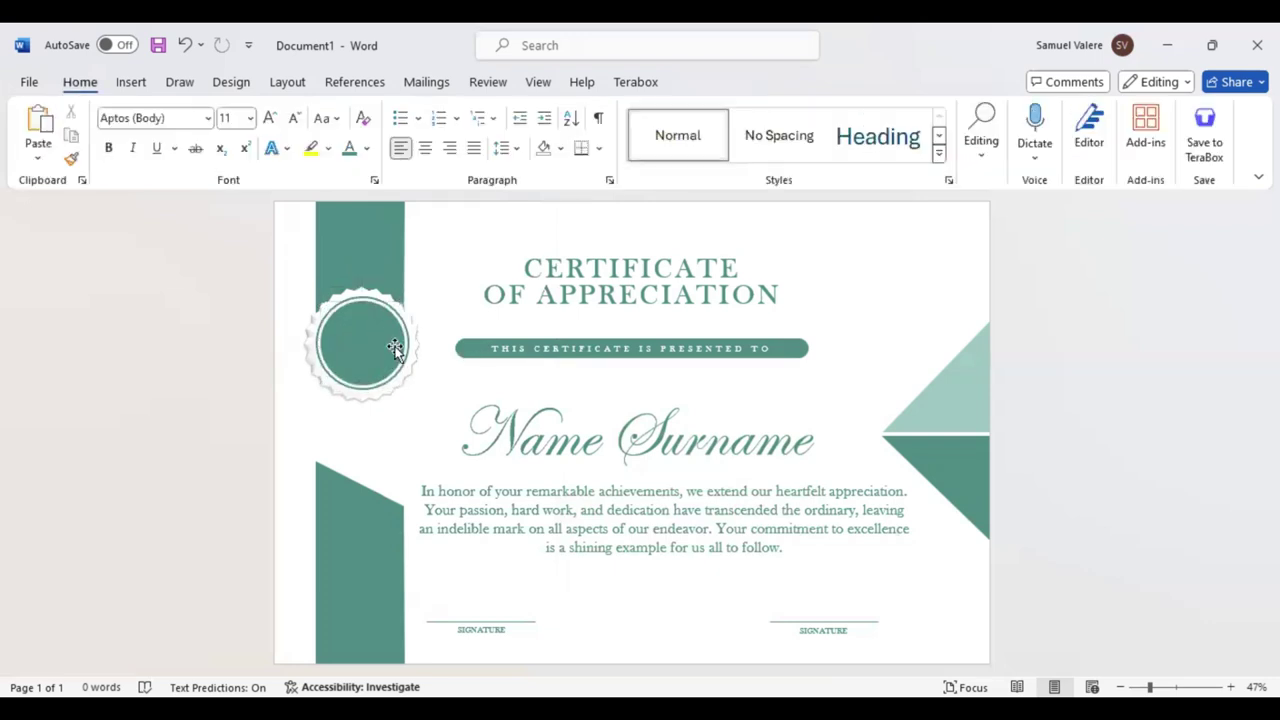
{"action": "left_click", "coordinate": [138, 86]}
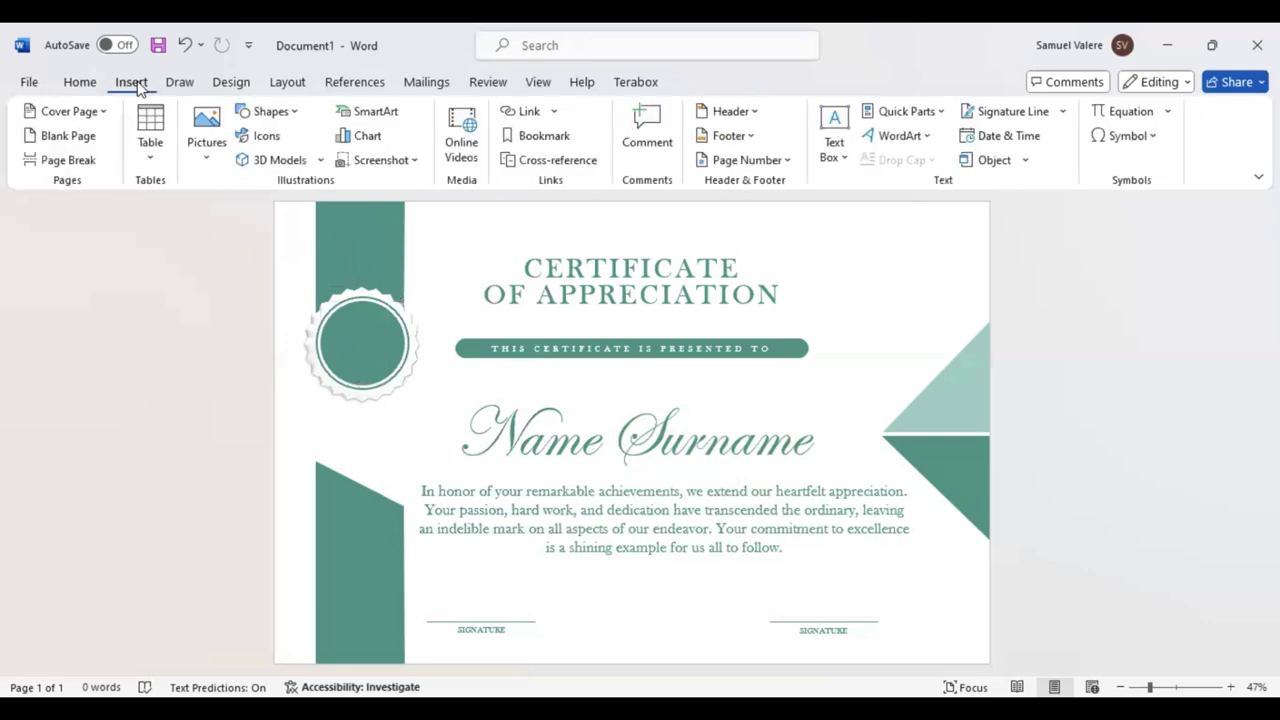
{"action": "left_click", "coordinate": [290, 113]}
{"action": "left_click", "coordinate": [298, 163]}
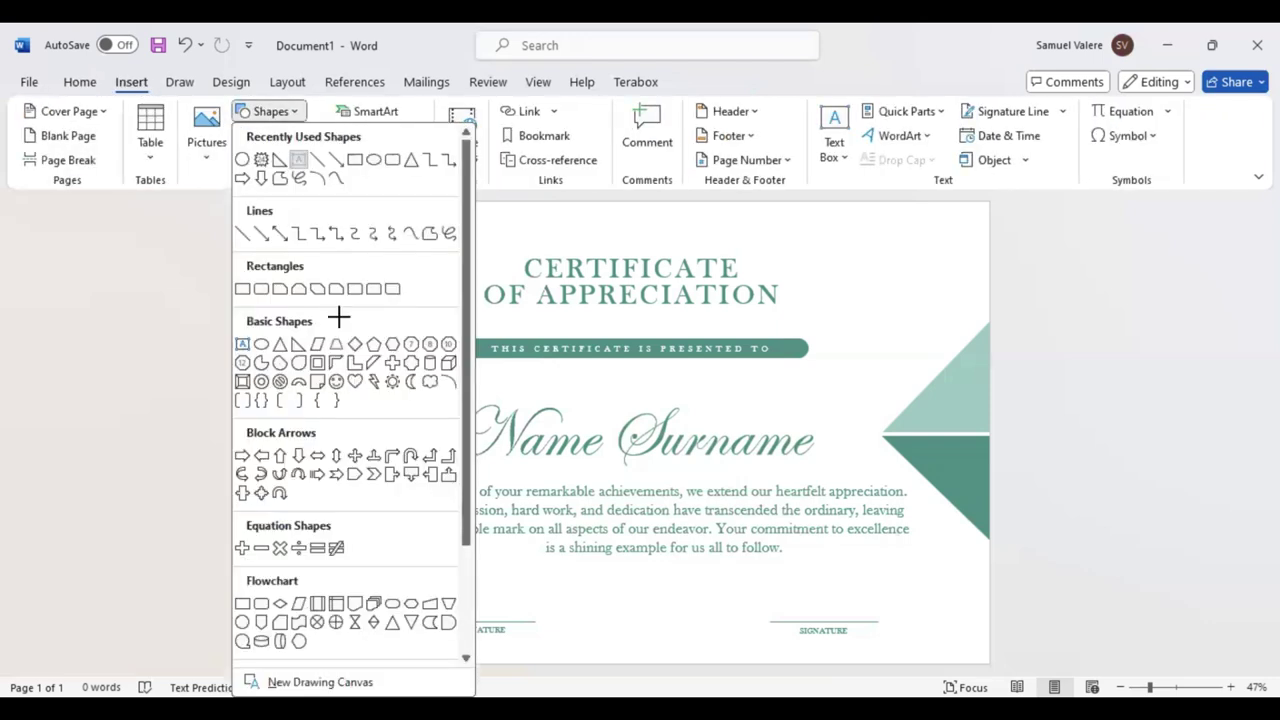
{"action": "left_click_drag", "start_coordinate": [340, 318], "coordinate": [415, 336]}
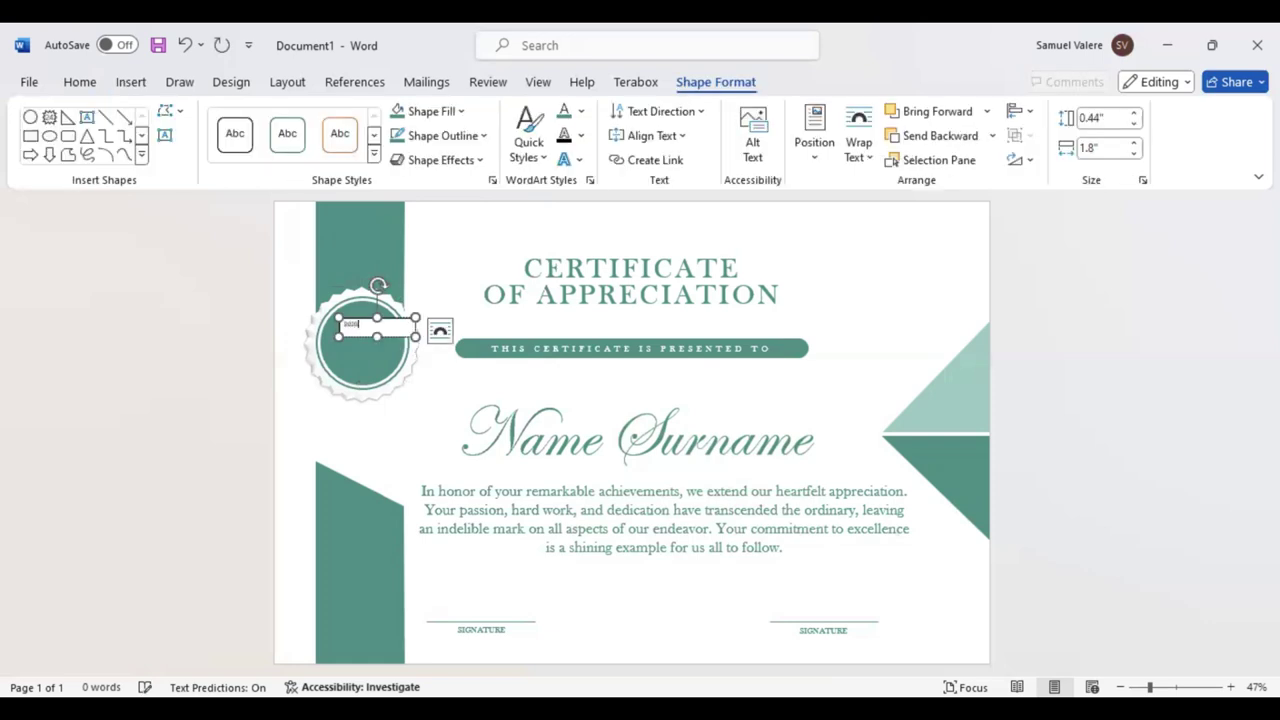
{"action": "left_click_drag", "start_coordinate": [366, 326], "coordinate": [340, 326]}
Give the year text box no outline and no fill so it is transparent
{"action": "left_click", "coordinate": [486, 138]}
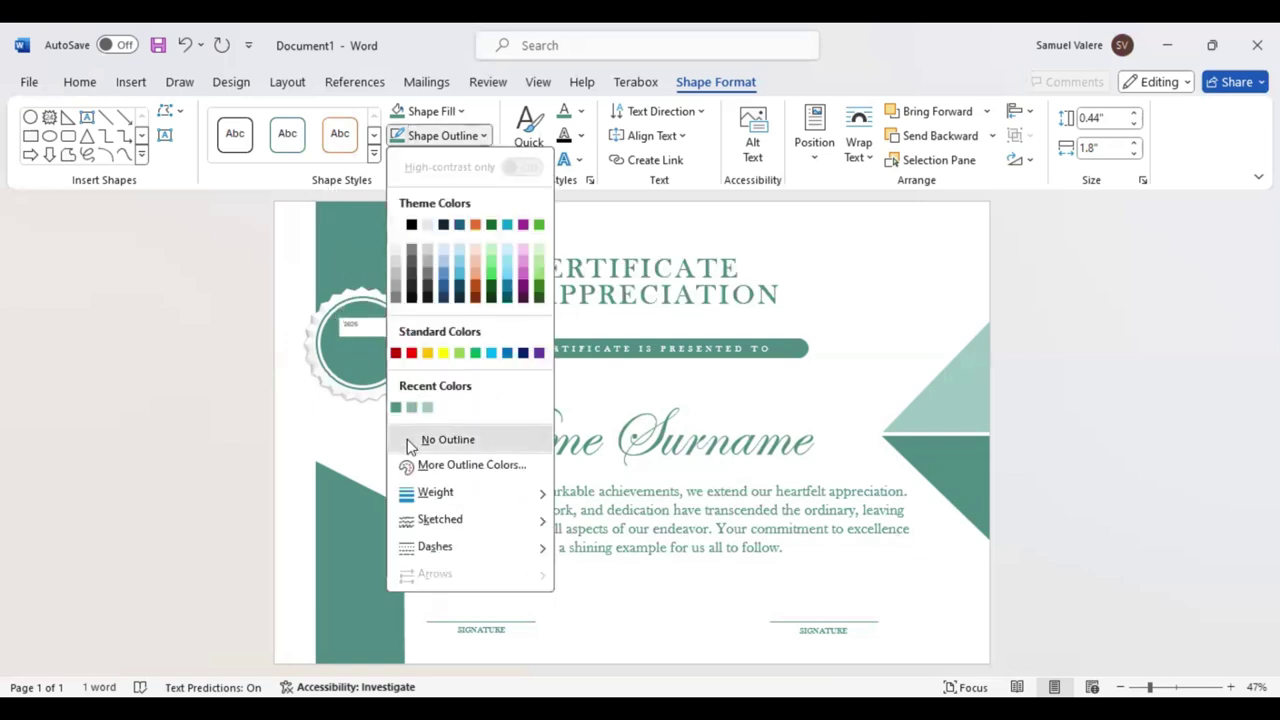
{"action": "left_click", "coordinate": [410, 440]}
{"action": "left_click", "coordinate": [428, 111]}
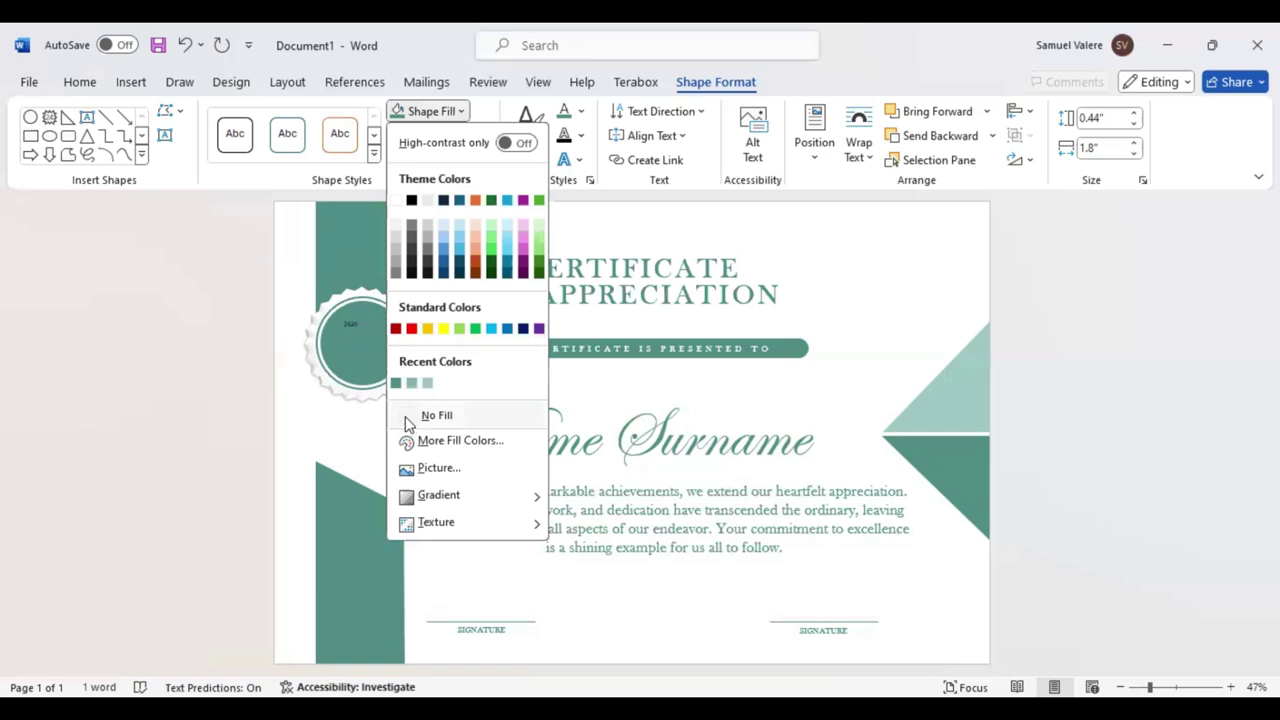
{"action": "left_click", "coordinate": [410, 420]}
{"action": "left_click", "coordinate": [80, 82]}
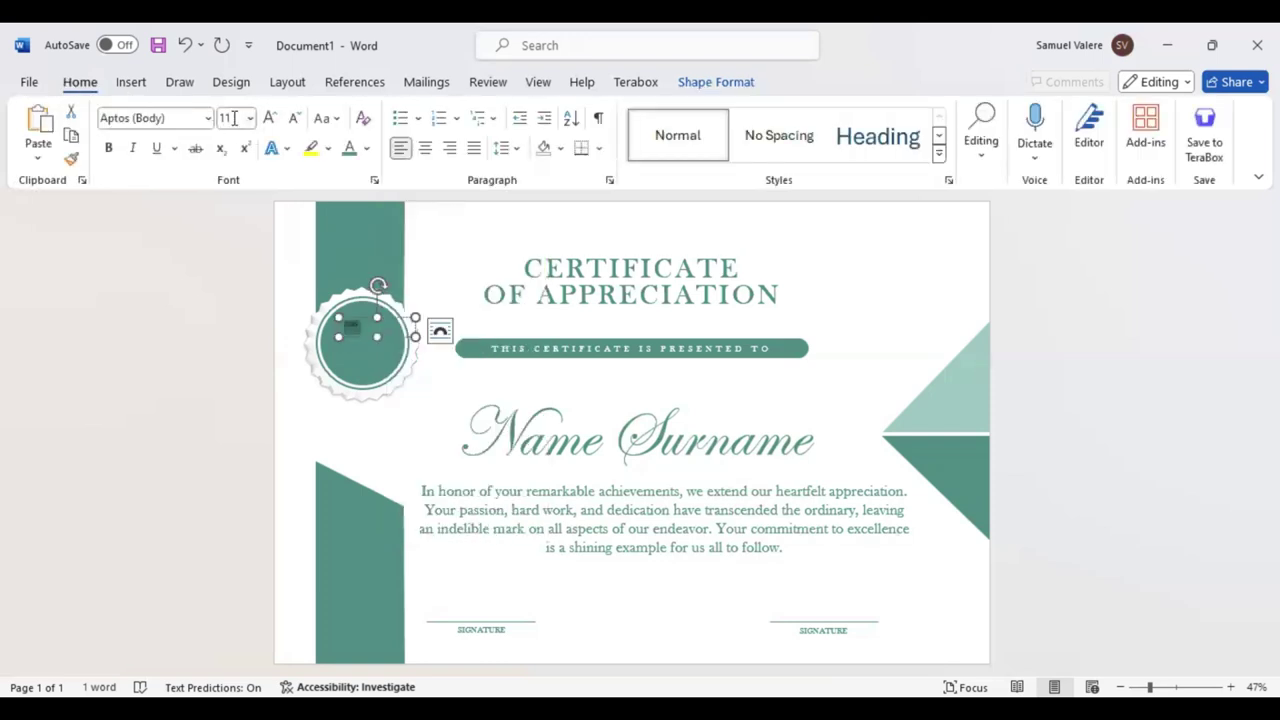
Set the year to centred Baskerville Old Face, enlarge it, and move its box up in the seal
{"action": "left_click", "coordinate": [171, 117]}
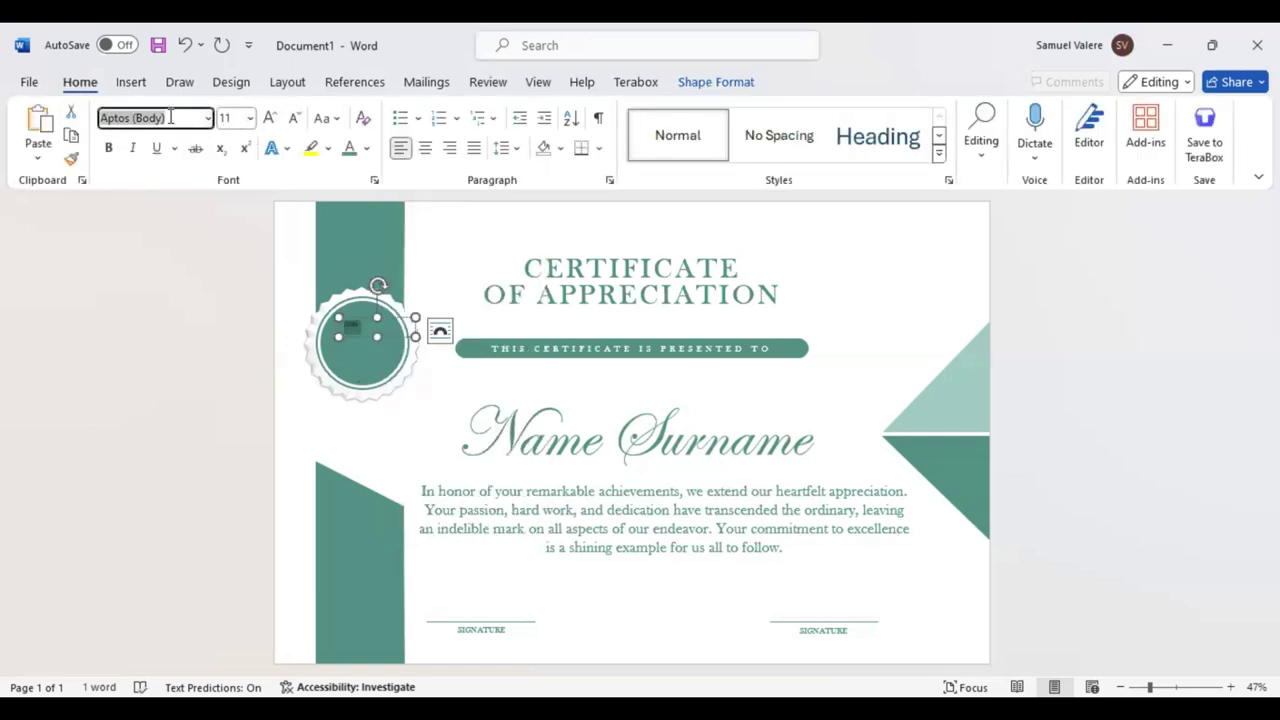
{"action": "type", "text": "Baskerville Old Face"}
{"action": "key", "text": "Return"}
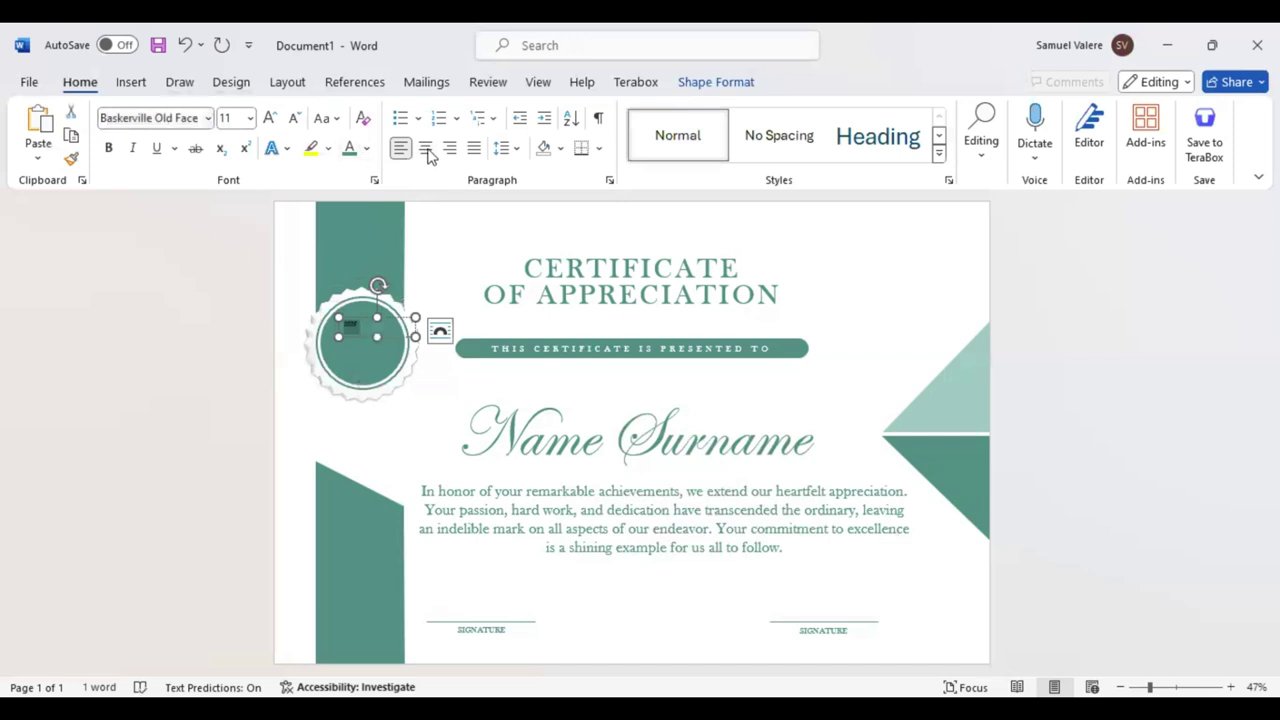
{"action": "left_click", "coordinate": [425, 148]}
{"action": "left_click", "coordinate": [270, 118]}
{"action": "left_click", "coordinate": [270, 118]}
{"action": "left_click", "coordinate": [270, 118]}
{"action": "left_click", "coordinate": [270, 118]}
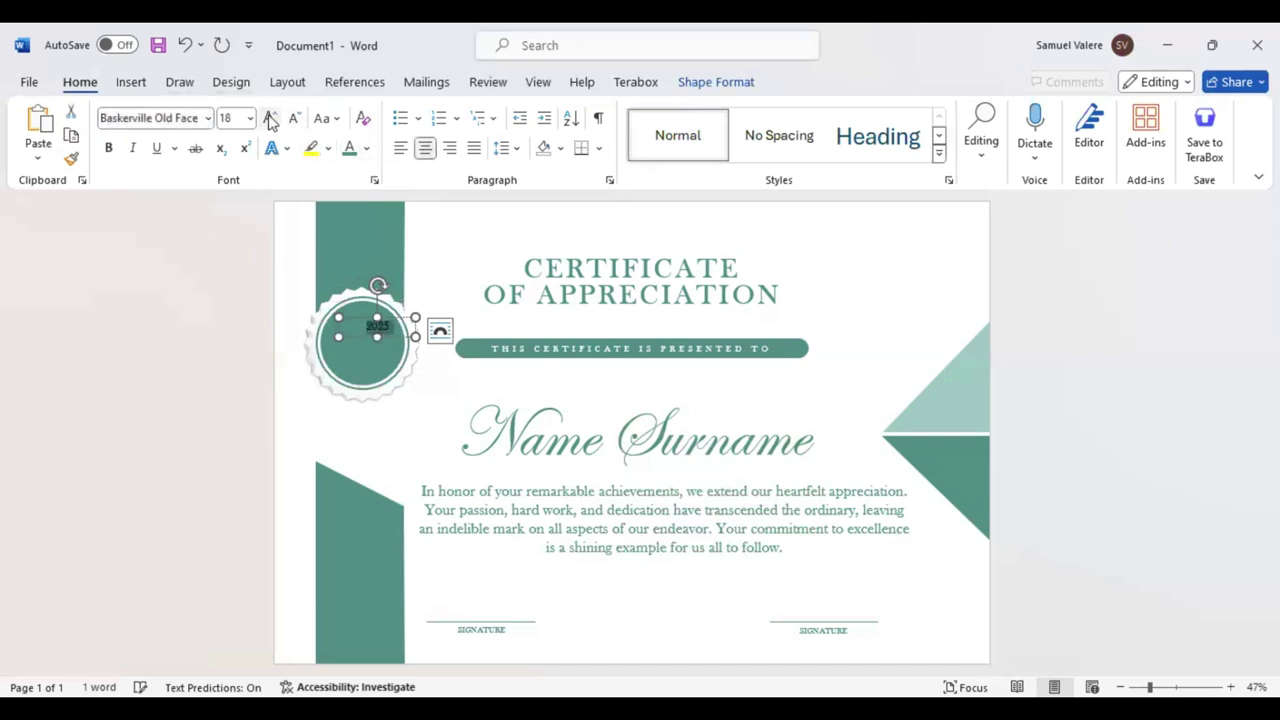
{"action": "left_click", "coordinate": [270, 118]}
{"action": "left_click", "coordinate": [270, 118]}
{"action": "left_click", "coordinate": [270, 118]}
{"action": "left_click", "coordinate": [270, 118]}
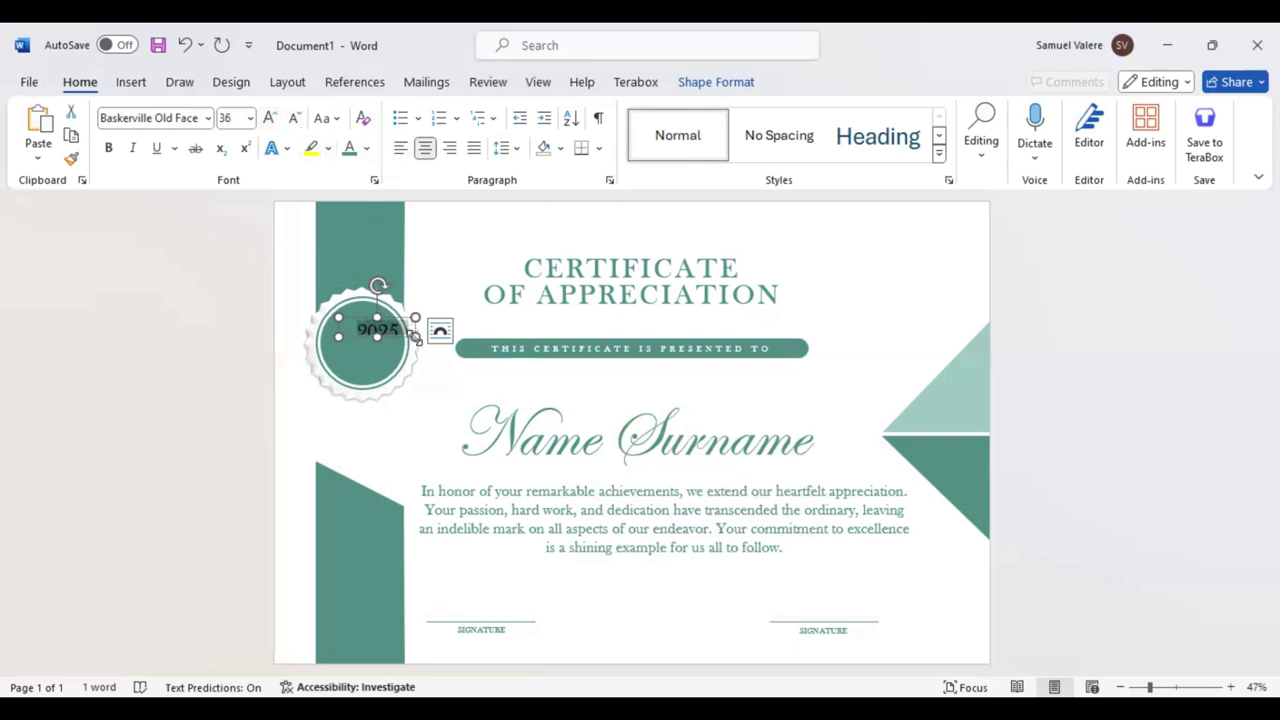
{"action": "left_click_drag", "start_coordinate": [413, 337], "coordinate": [389, 343]}
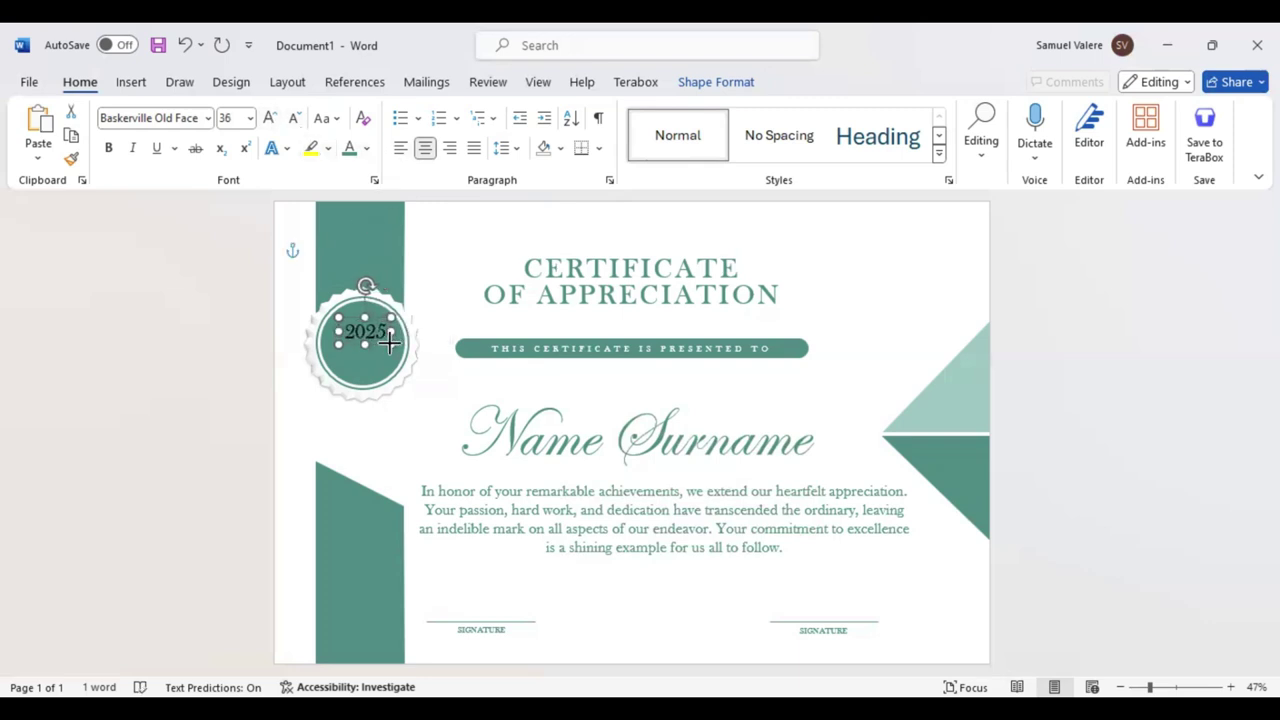
{"action": "left_click_drag", "start_coordinate": [376, 342], "coordinate": [371, 333]}
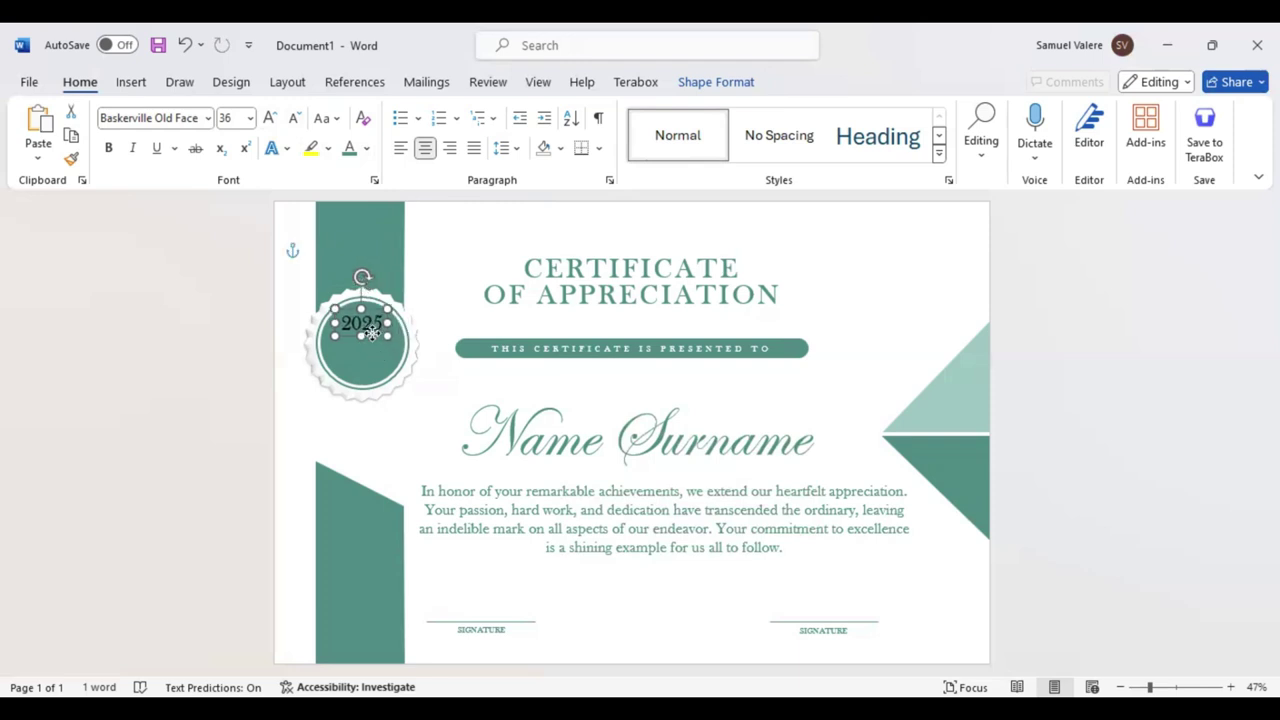
Make 2025 white, bold and 28 pt
{"action": "double_click", "coordinate": [366, 325]}
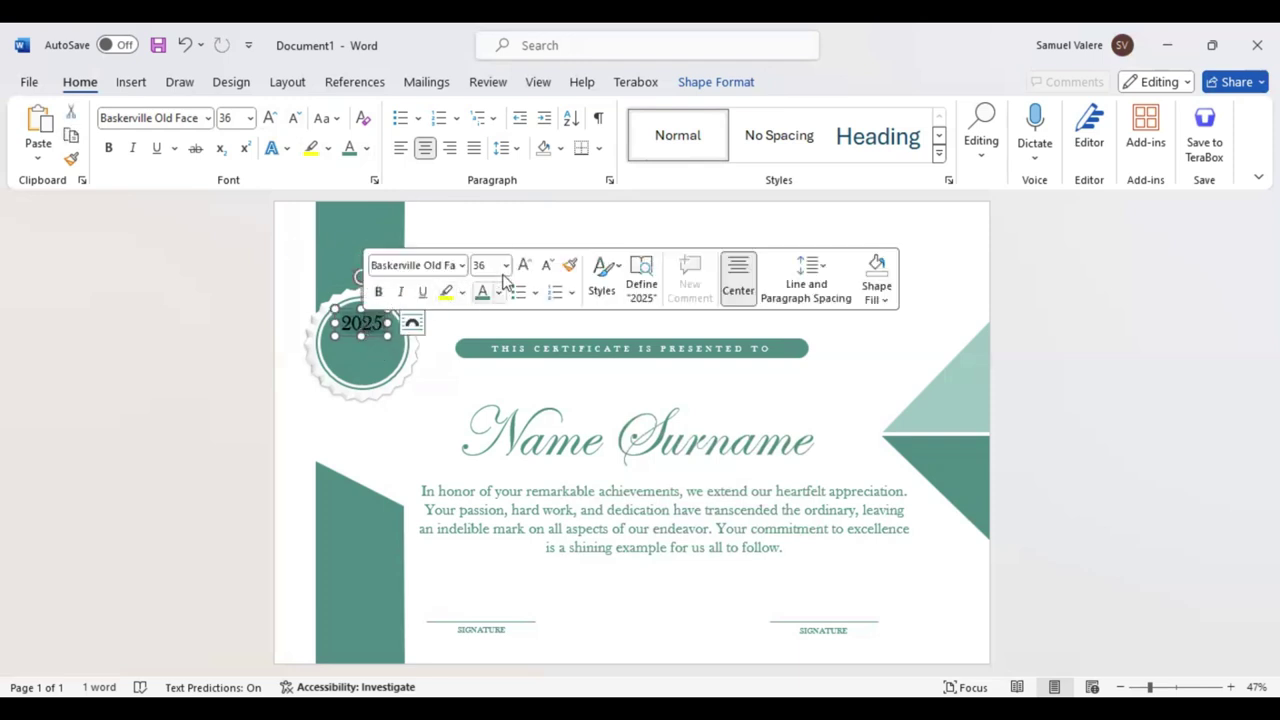
{"action": "left_click", "coordinate": [547, 265]}
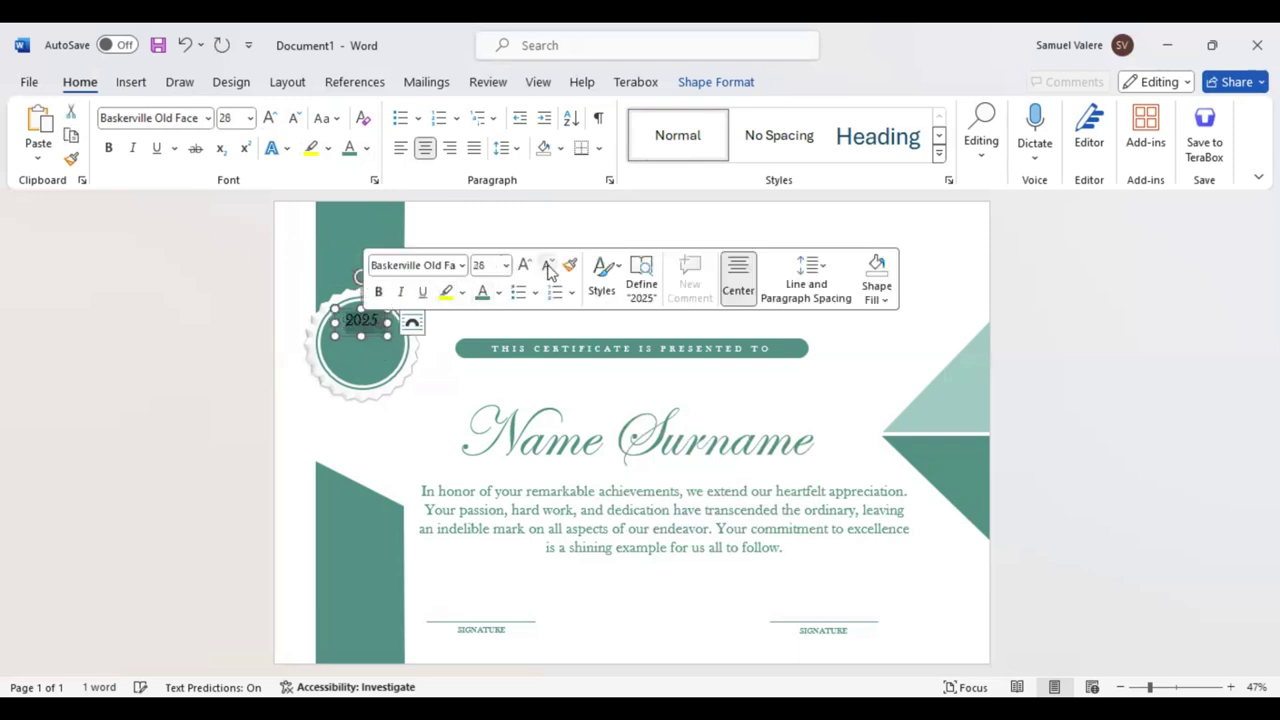
{"action": "left_click", "coordinate": [501, 292]}
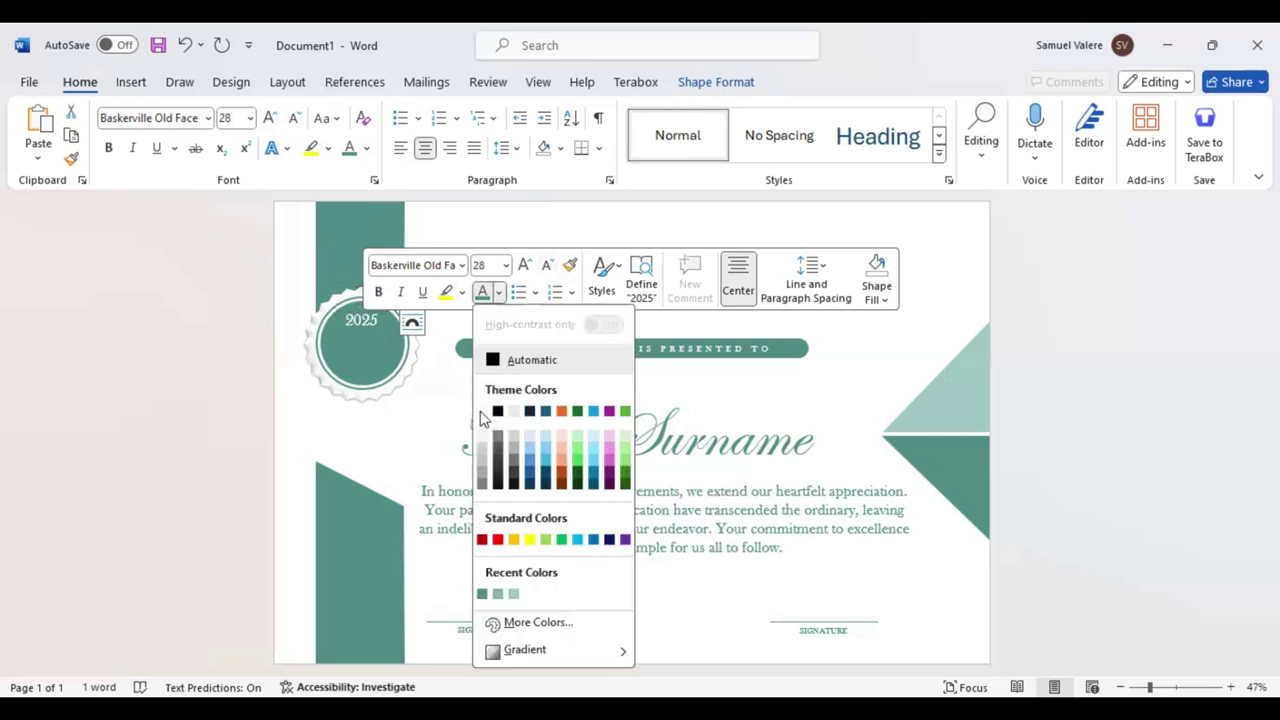
{"action": "left_click", "coordinate": [375, 322]}
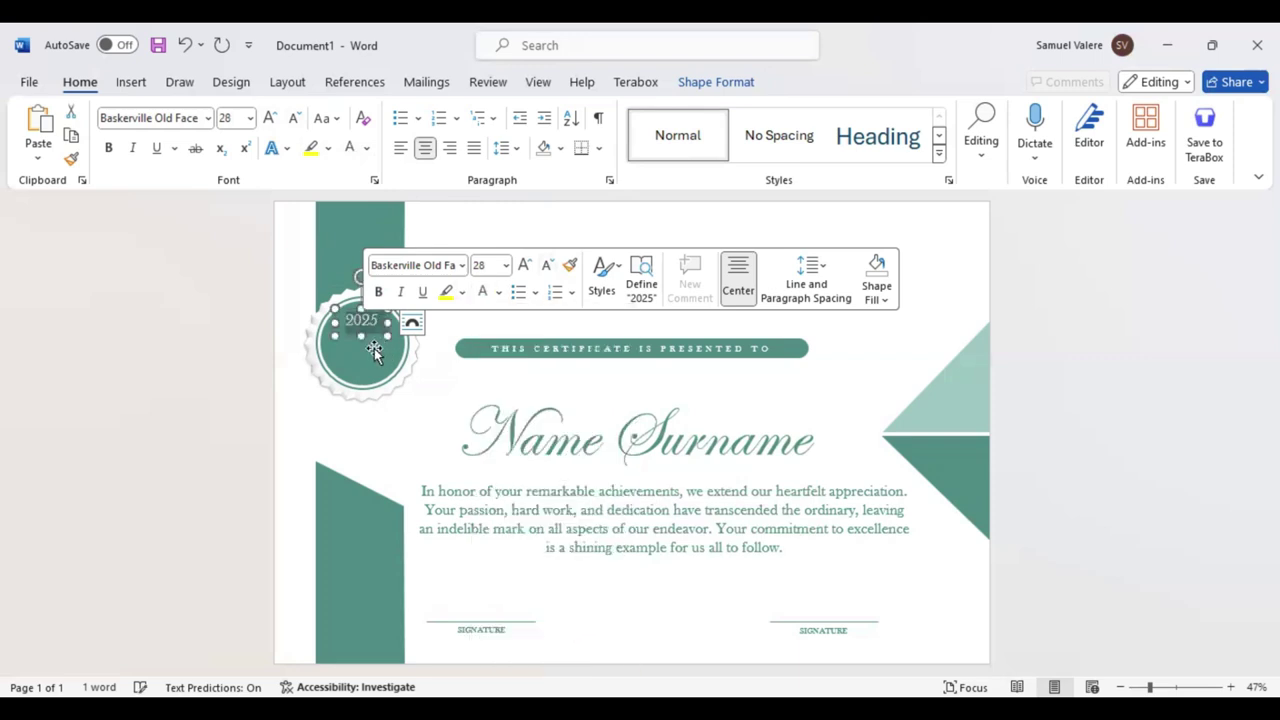
{"action": "left_click", "coordinate": [378, 291]}
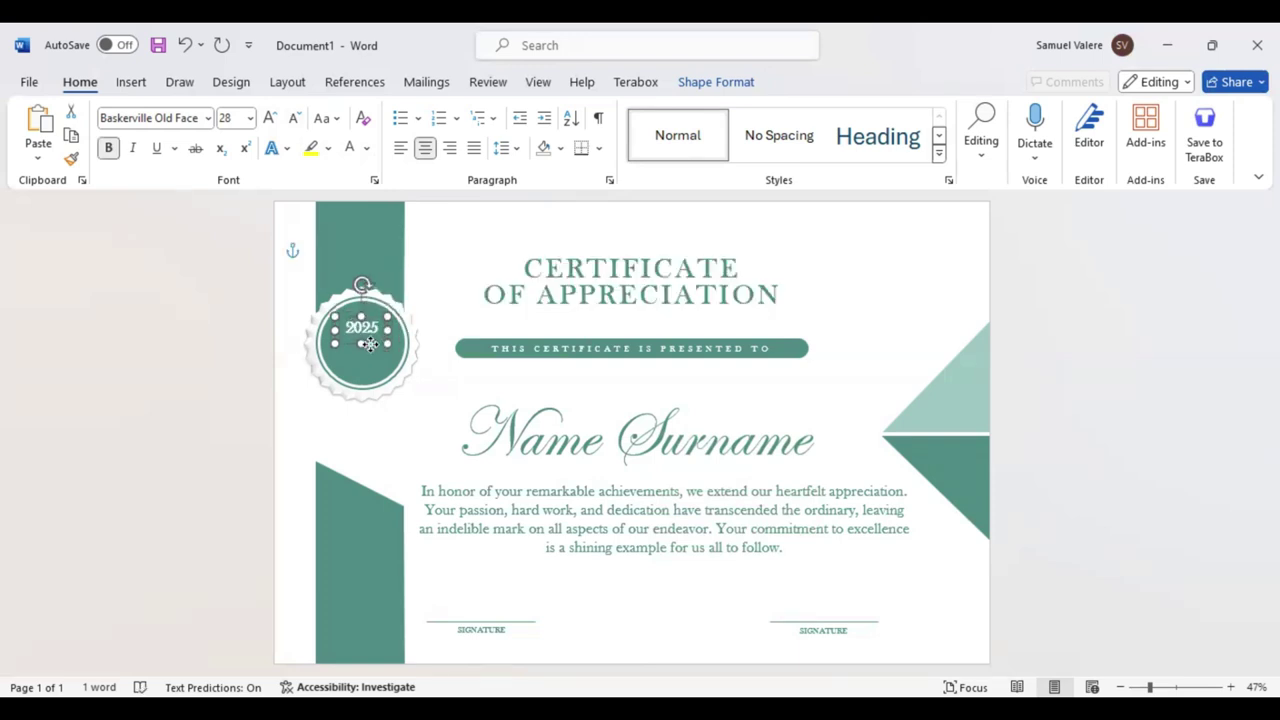
Duplicate the year box below it as AWARD, centred in the circle at 30 pt
{"action": "left_click_drag", "start_coordinate": [370, 344], "coordinate": [370, 362]}
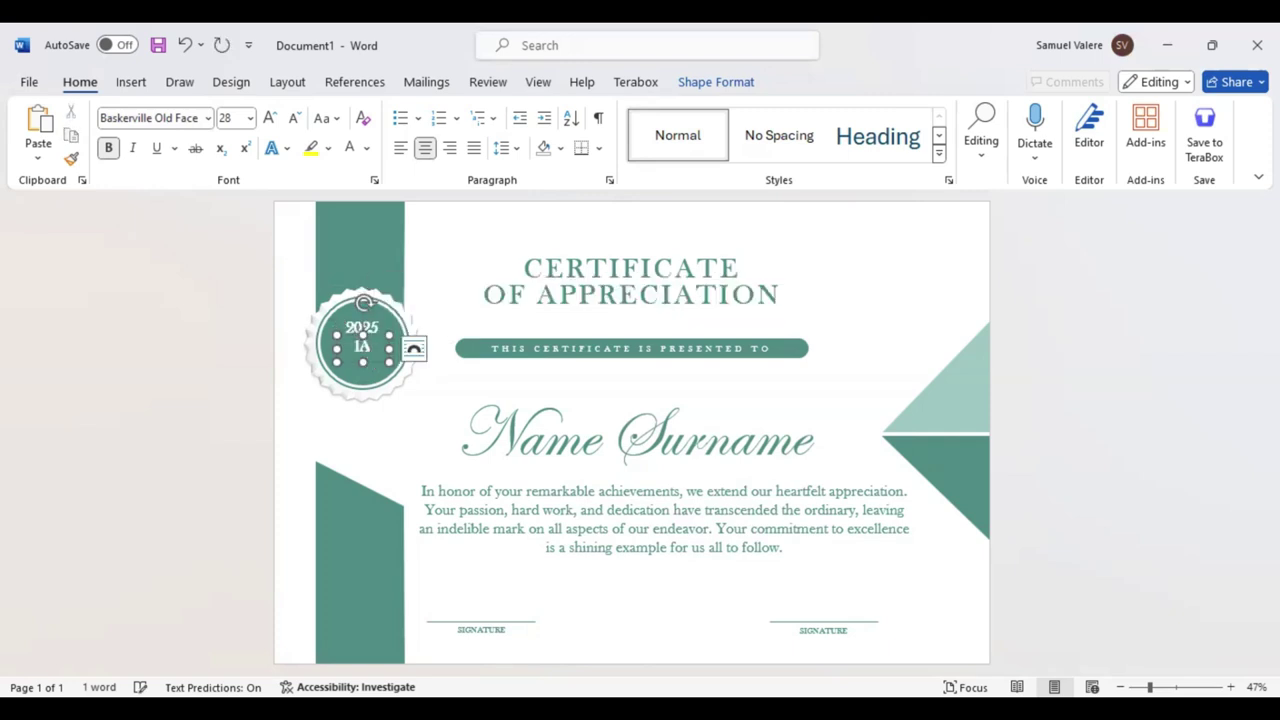
{"action": "key", "text": "Delete"}
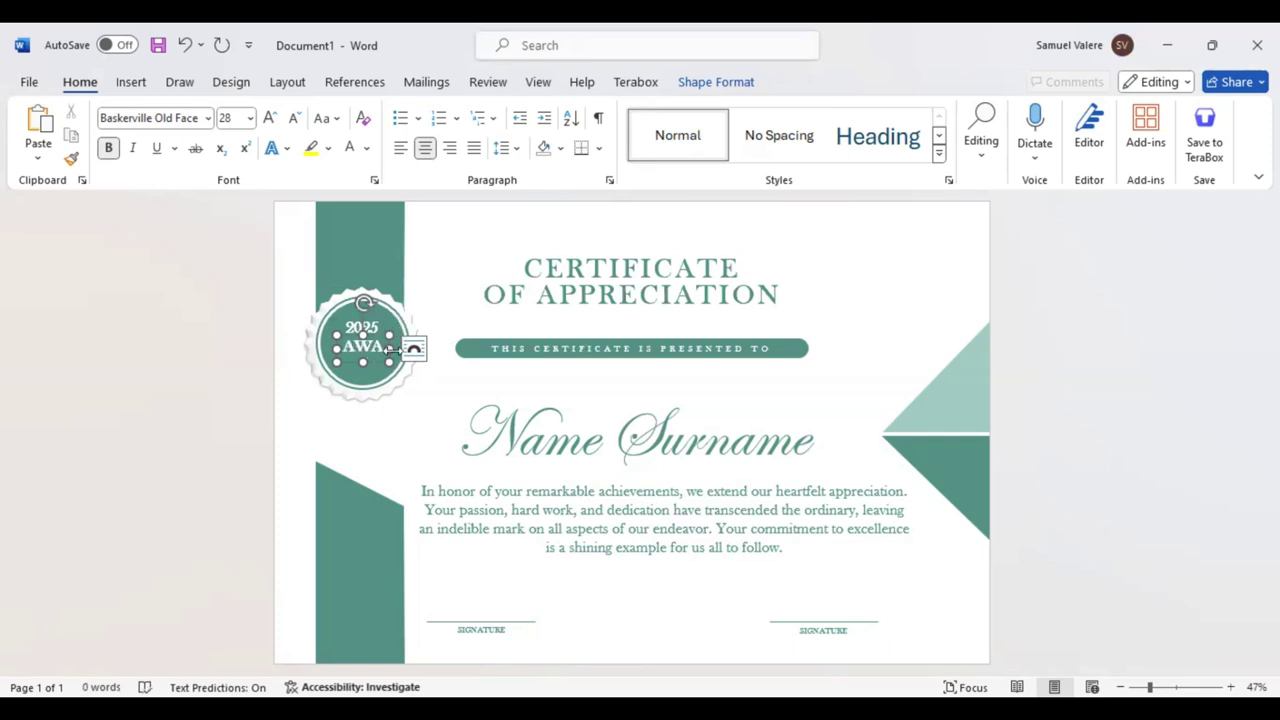
{"action": "left_click_drag", "start_coordinate": [389, 348], "coordinate": [408, 348]}
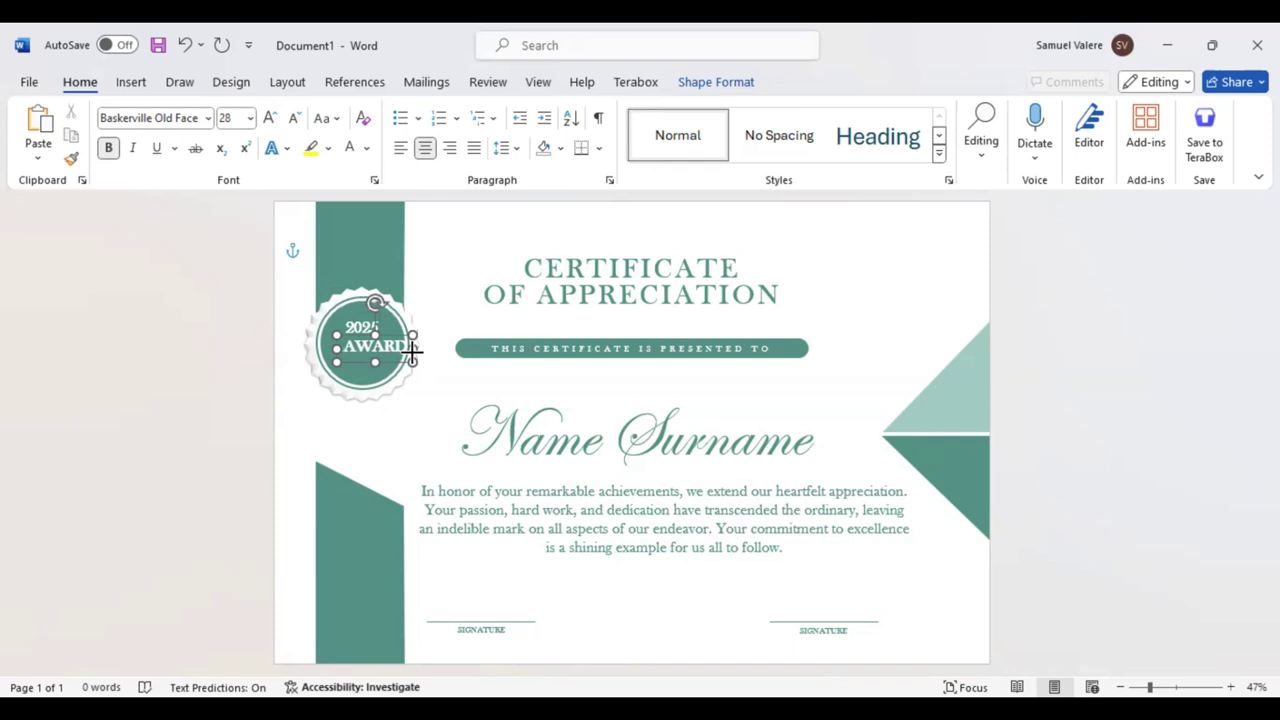
{"action": "mouse_move", "coordinate": [412, 350]}
{"action": "left_mouse_down"}
{"action": "mouse_move", "coordinate": [440, 350]}
{"action": "mouse_move", "coordinate": [375, 364]}
{"action": "left_mouse_up"}
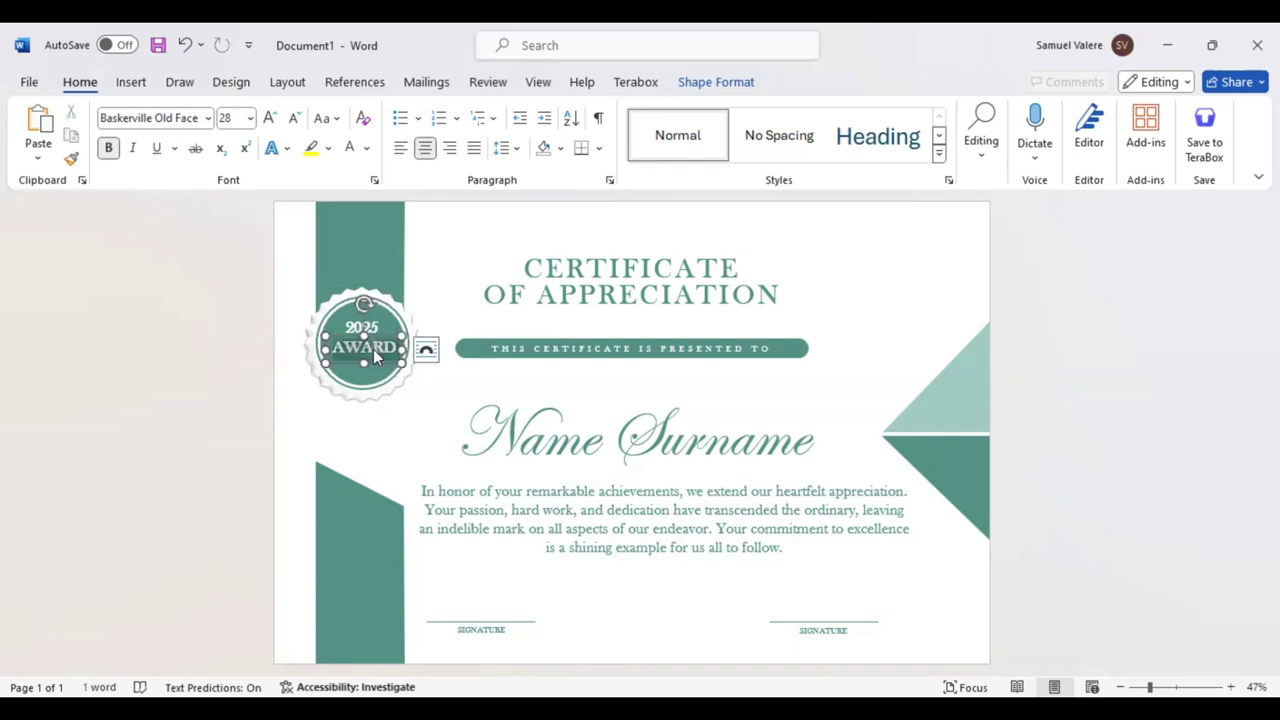
{"action": "left_click", "coordinate": [536, 290]}
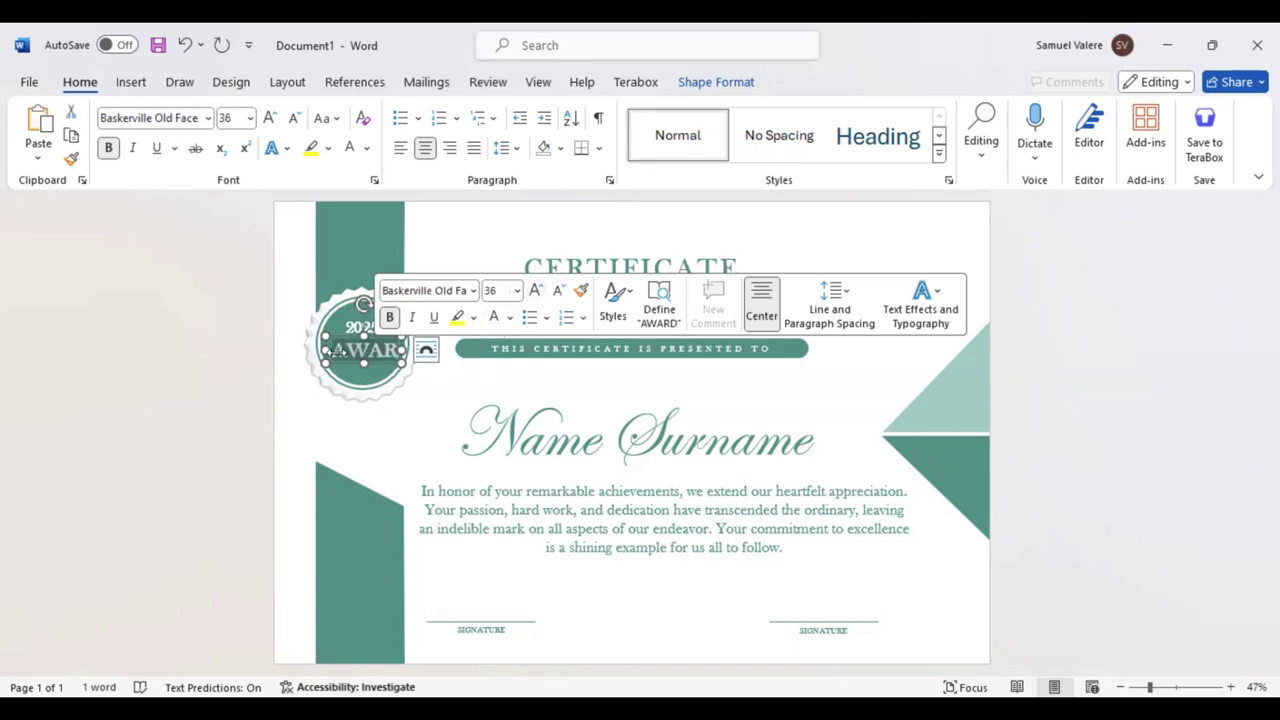
{"action": "left_click_drag", "start_coordinate": [337, 350], "coordinate": [305, 349]}
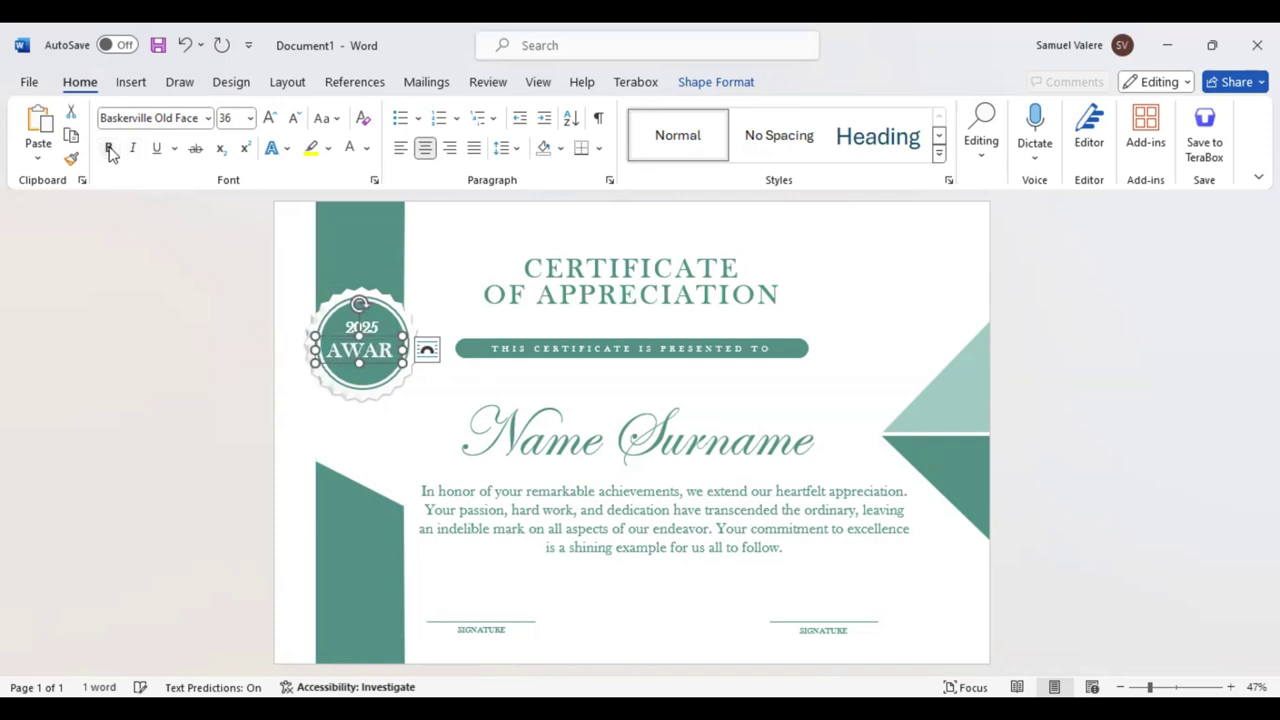
{"action": "left_click", "coordinate": [236, 118]}
{"action": "type", "text": "0"}
{"action": "key", "text": "Return"}
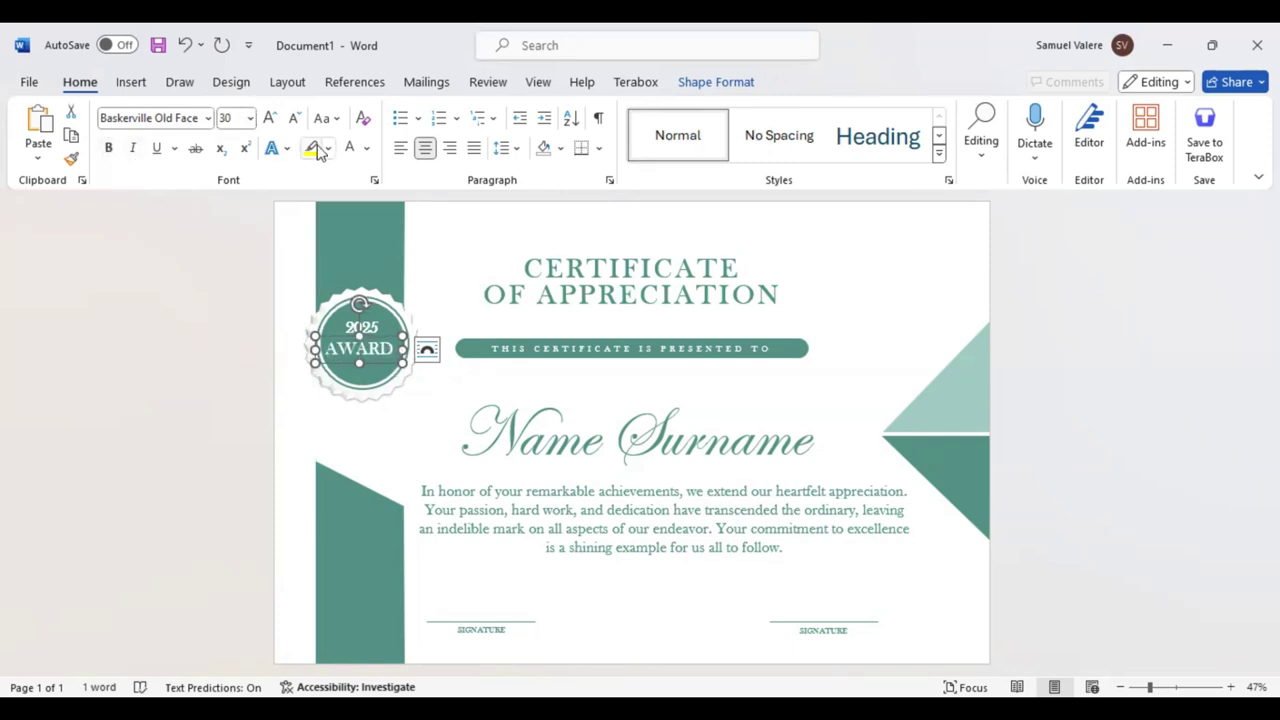
Set 2025 to 30 pt and remove its bold
{"action": "double_click", "coordinate": [365, 329]}
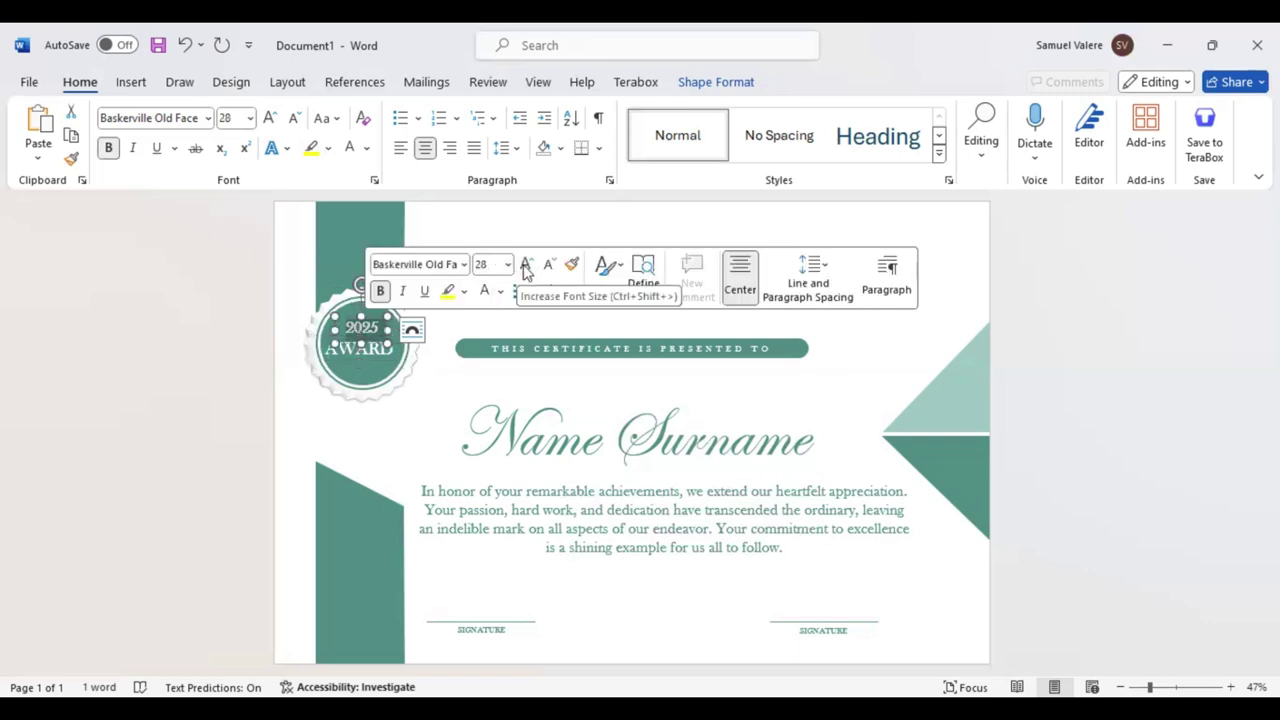
{"action": "left_click", "coordinate": [525, 265]}
{"action": "left_click", "coordinate": [380, 290]}
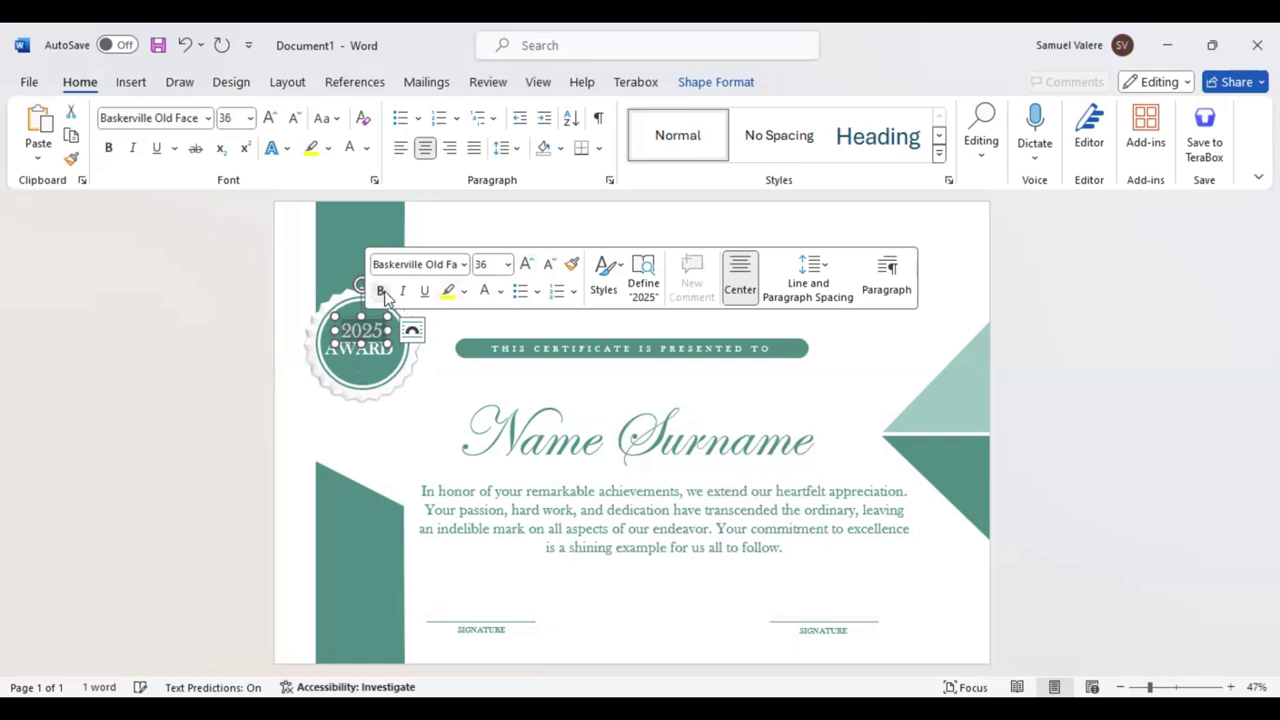
{"action": "left_click", "coordinate": [487, 265]}
{"action": "type", "text": "30"}
{"action": "key", "text": "Return"}
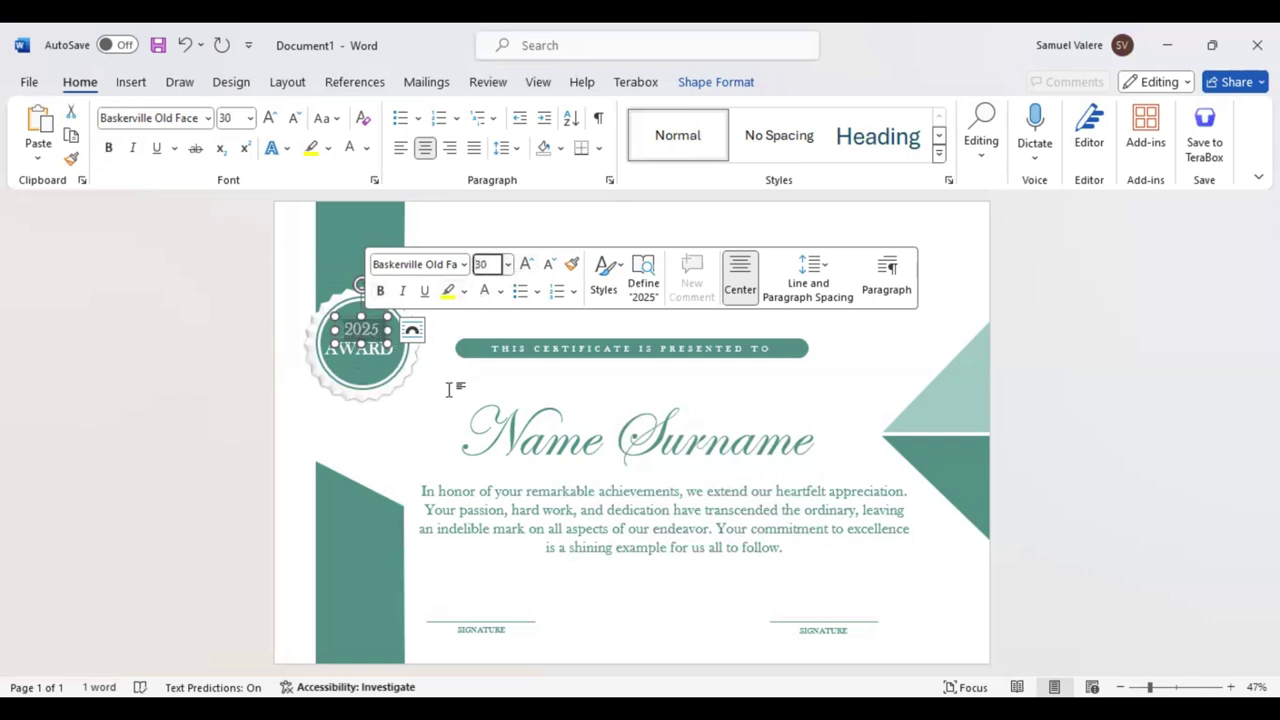